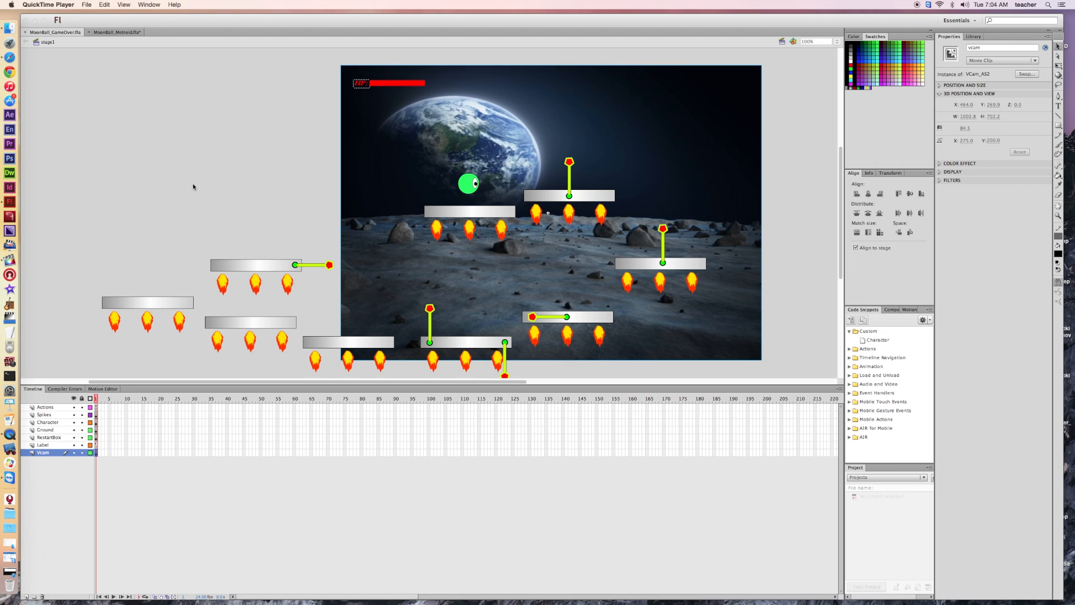
{"action": "left_click", "coordinate": [1058, 128]}
{"action": "left_click", "coordinate": [1058, 127]}
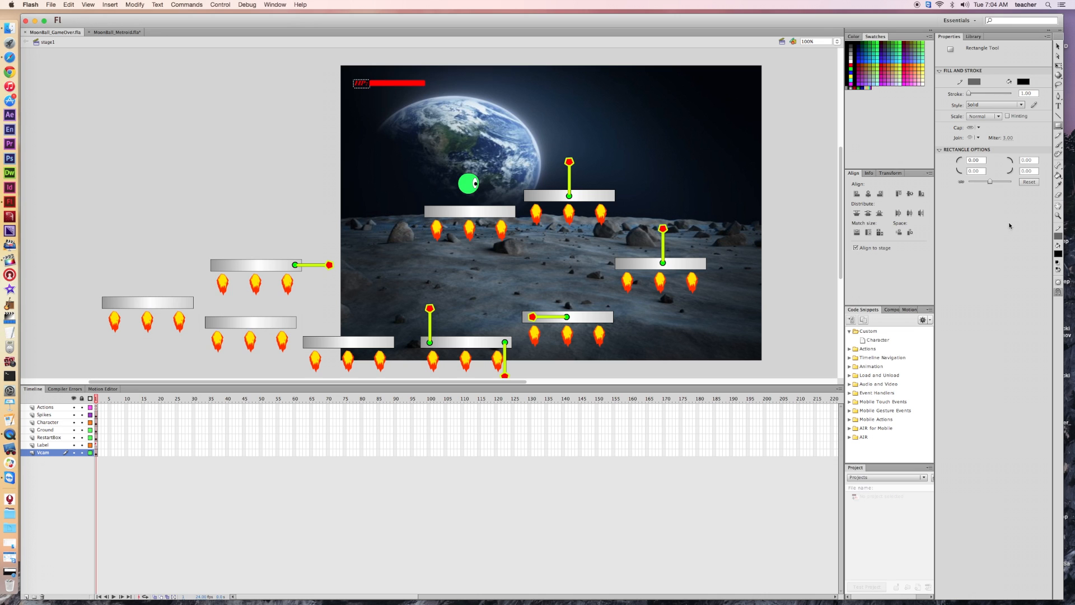
{"action": "left_click", "coordinate": [109, 33]}
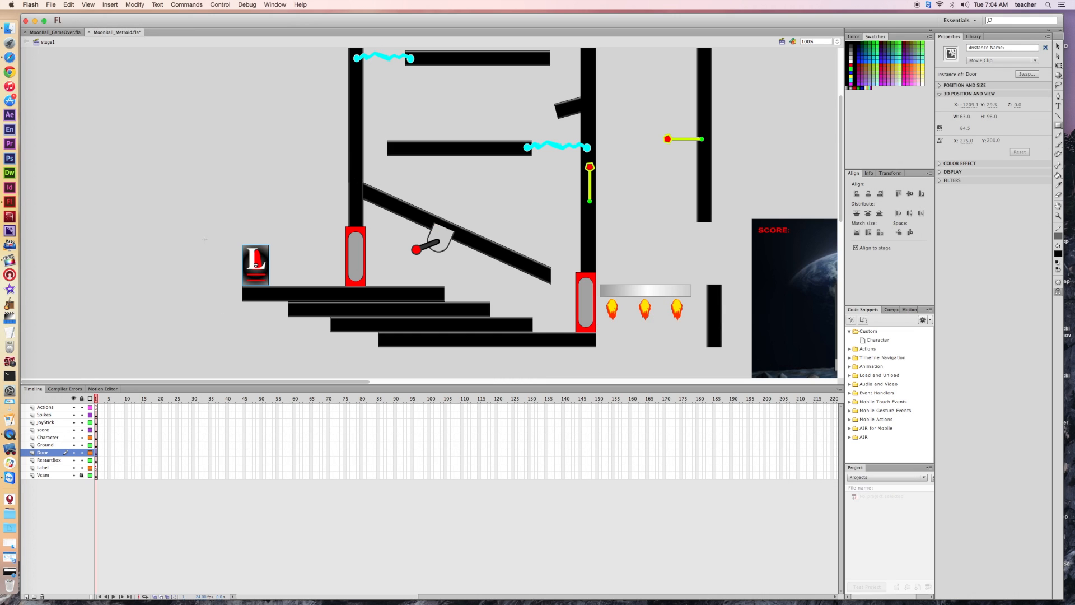
{"action": "left_click", "coordinate": [1058, 46]}
{"action": "left_click", "coordinate": [60, 32]}
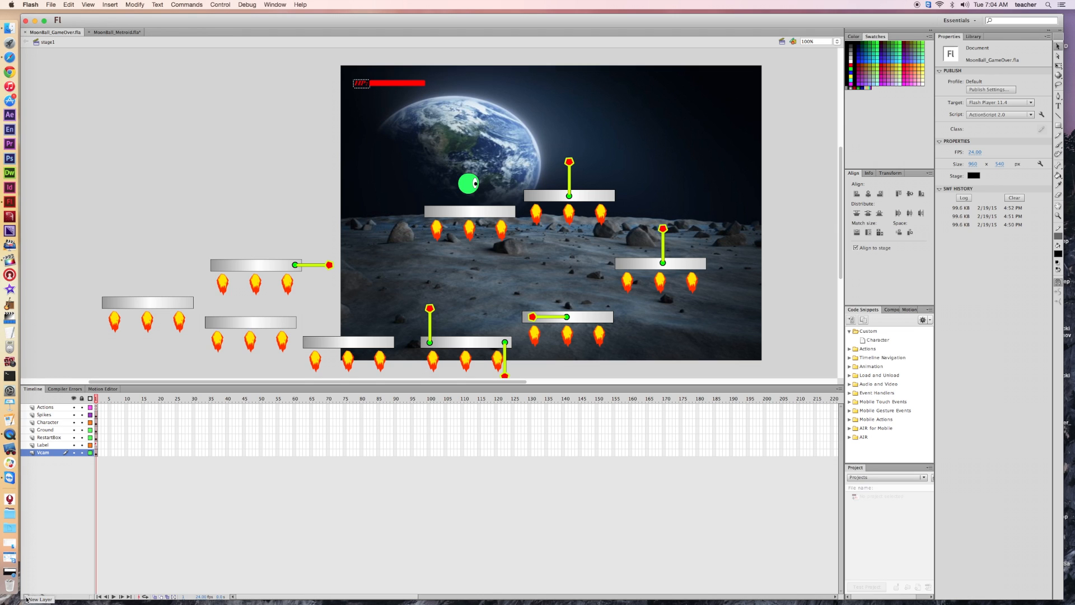
Copy the door from MoonBall_Metroid.fla and add a layer named Door above the Ground layer in MoonBall_GameOver.fla
{"action": "left_click", "coordinate": [68, 430]}
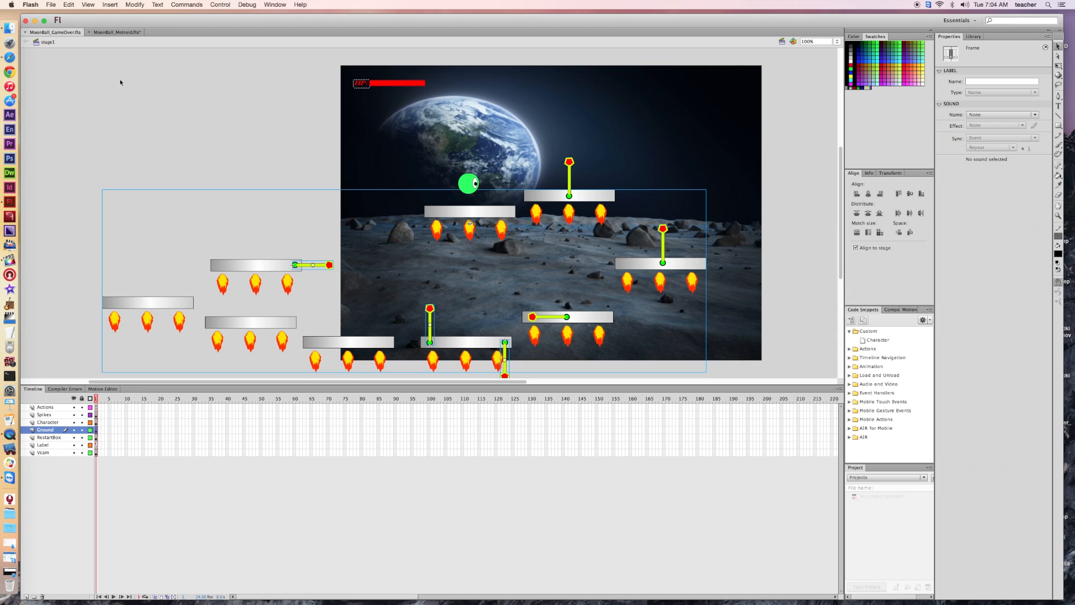
{"action": "left_click", "coordinate": [117, 32]}
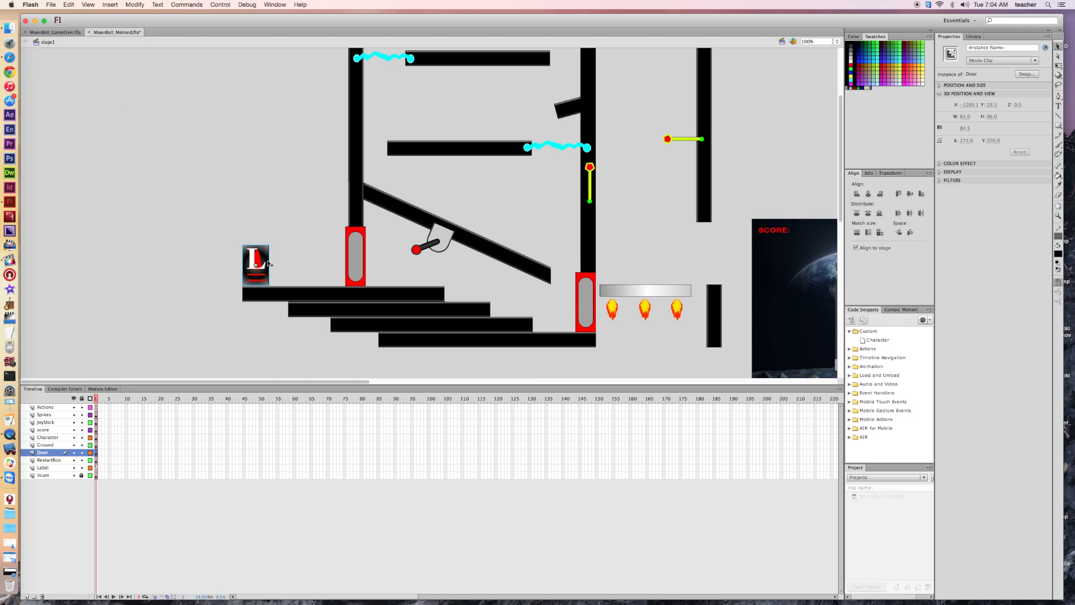
{"action": "left_click", "coordinate": [49, 33]}
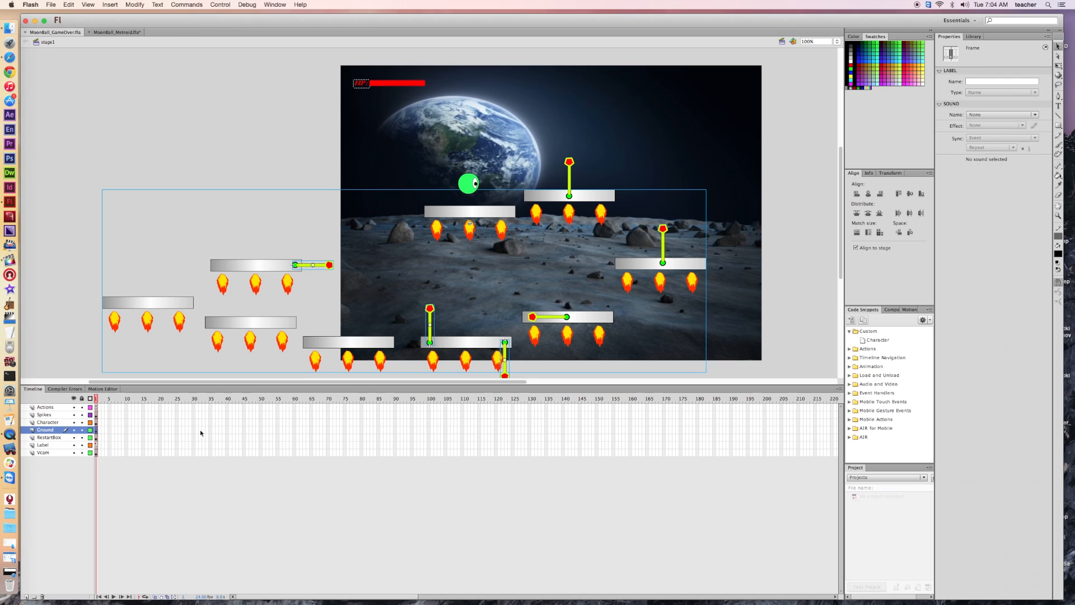
{"action": "left_click", "coordinate": [27, 597]}
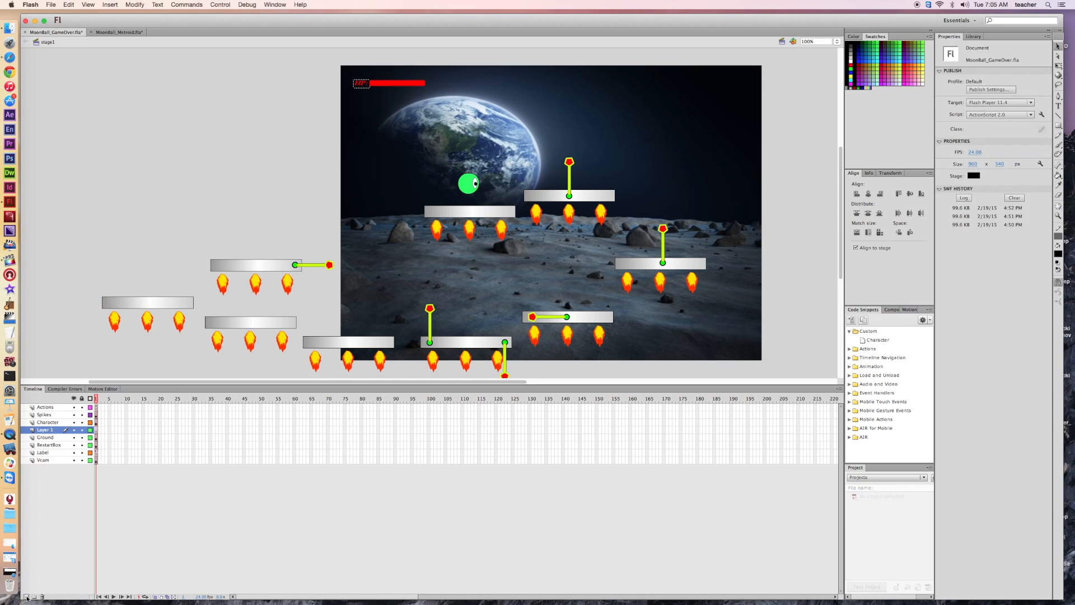
{"action": "double_click", "coordinate": [46, 430]}
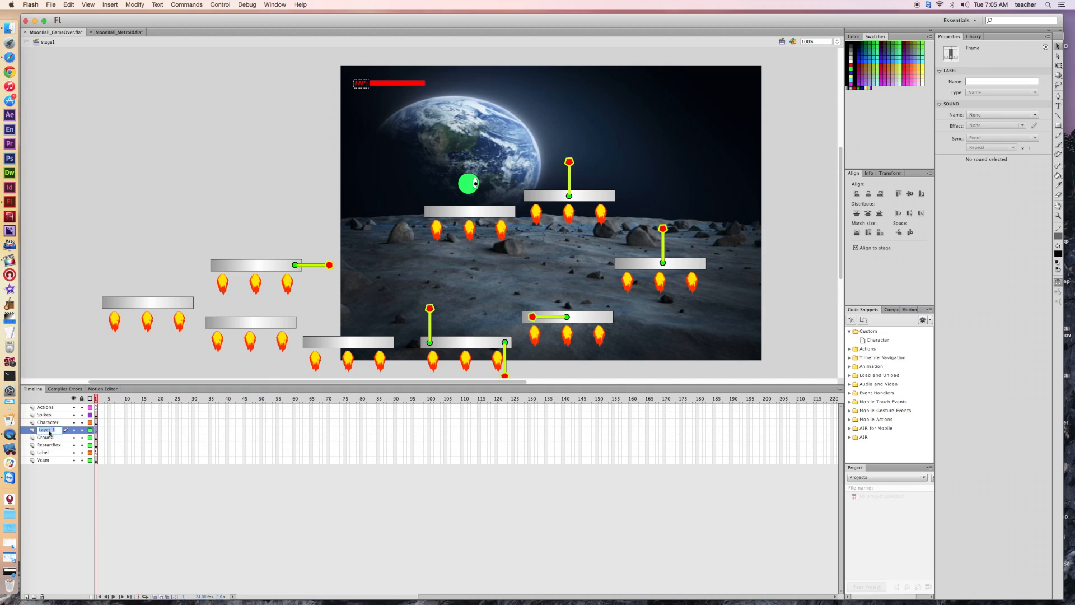
{"action": "type", "text": "Door"}
{"action": "key", "text": "Return"}
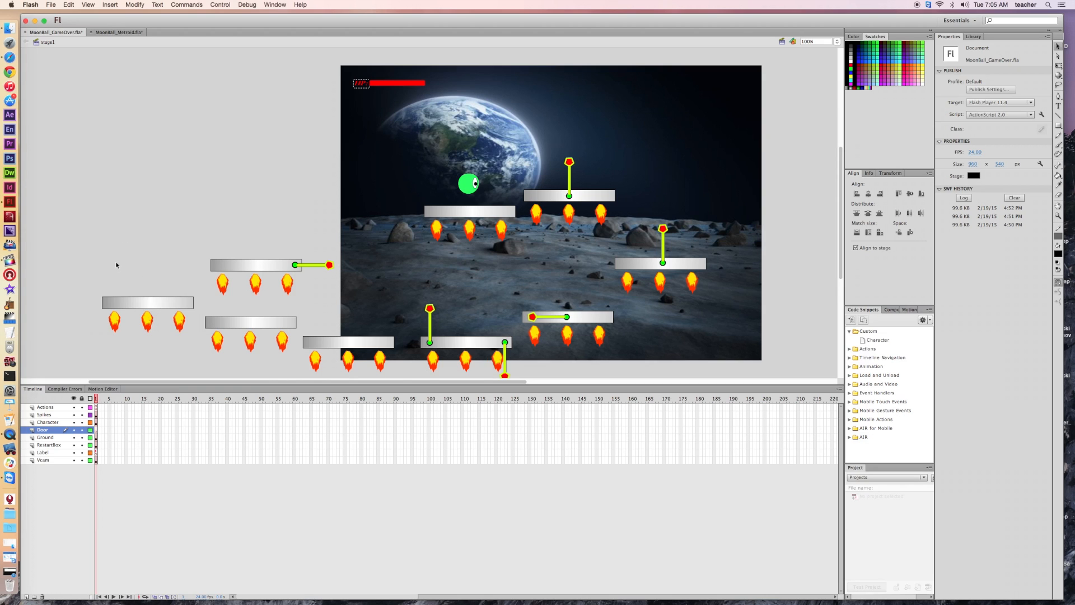
Paste the copied door onto the Door layer and move it above the leftmost platform
{"action": "key", "text": "ctrl+v"}
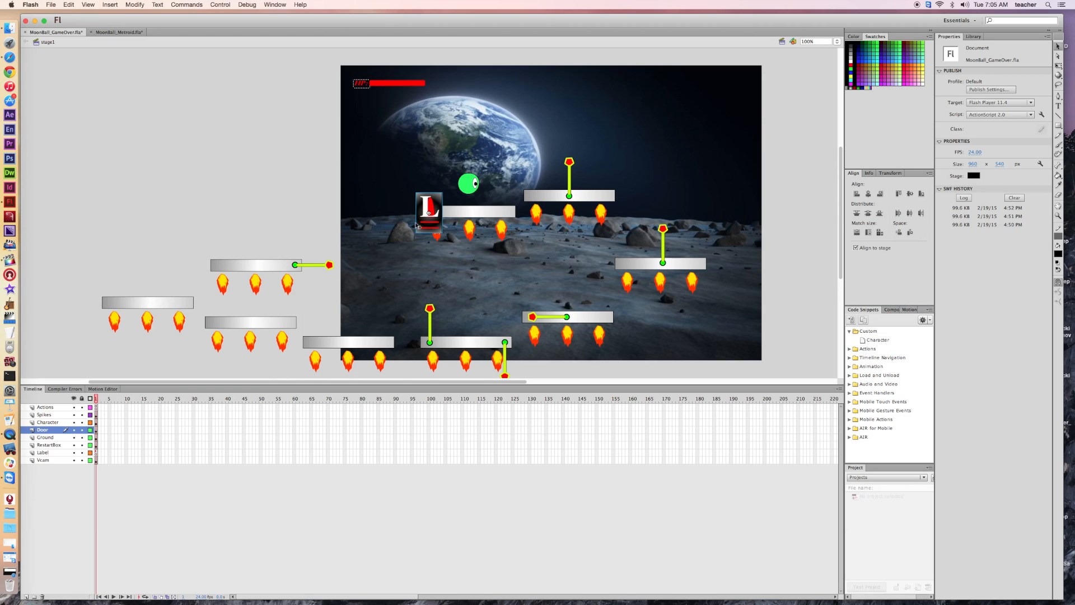
{"action": "left_click_drag", "start_coordinate": [432, 227], "coordinate": [126, 284]}
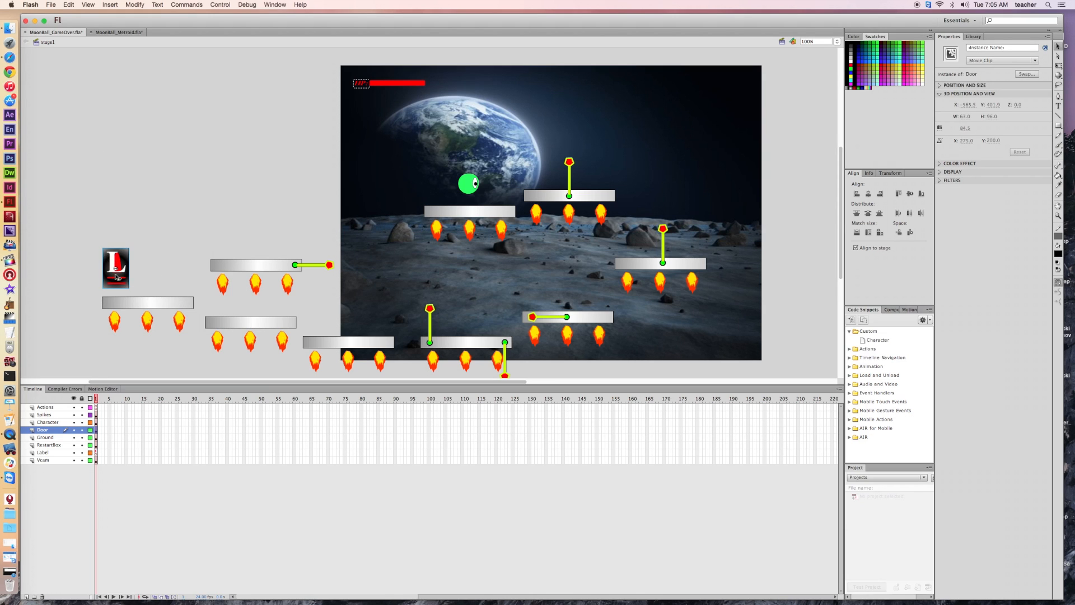
Break the pasted door apart
{"action": "left_click_drag", "start_coordinate": [95, 233], "coordinate": [148, 296]}
{"action": "right_click", "coordinate": [118, 280]}
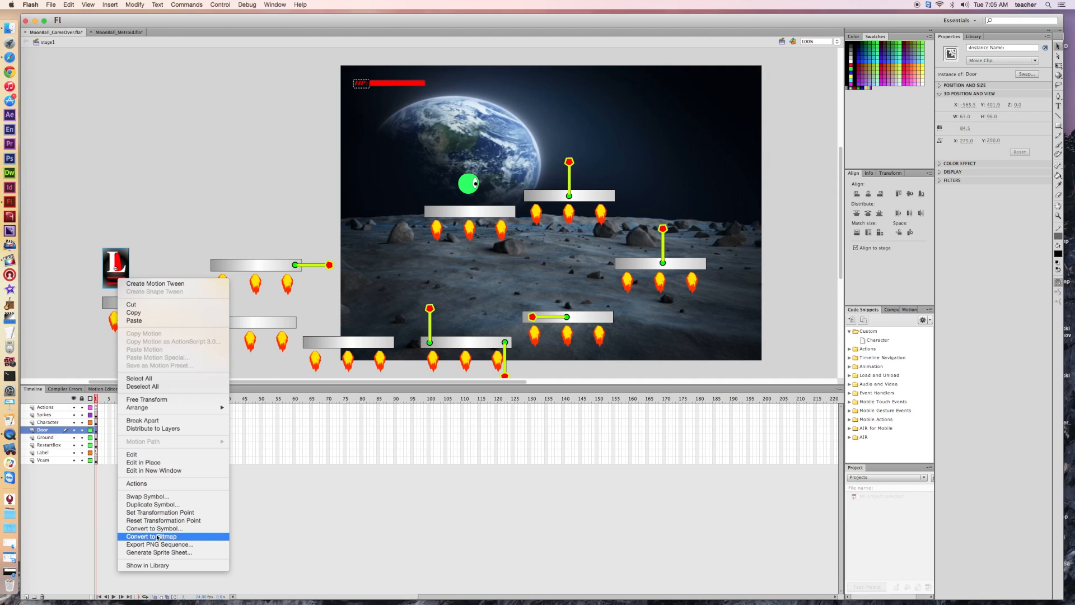
{"action": "left_click", "coordinate": [157, 420]}
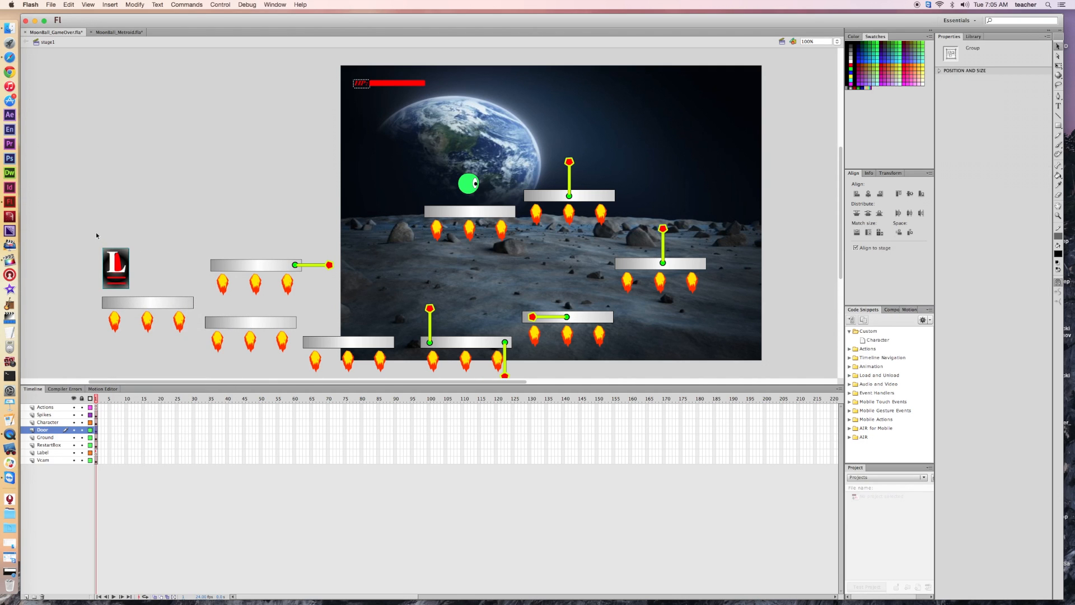
Try to convert the broken-apart door artwork to a movie clip symbol named Door
{"action": "left_click_drag", "start_coordinate": [88, 231], "coordinate": [137, 290]}
{"action": "right_click", "coordinate": [114, 276]}
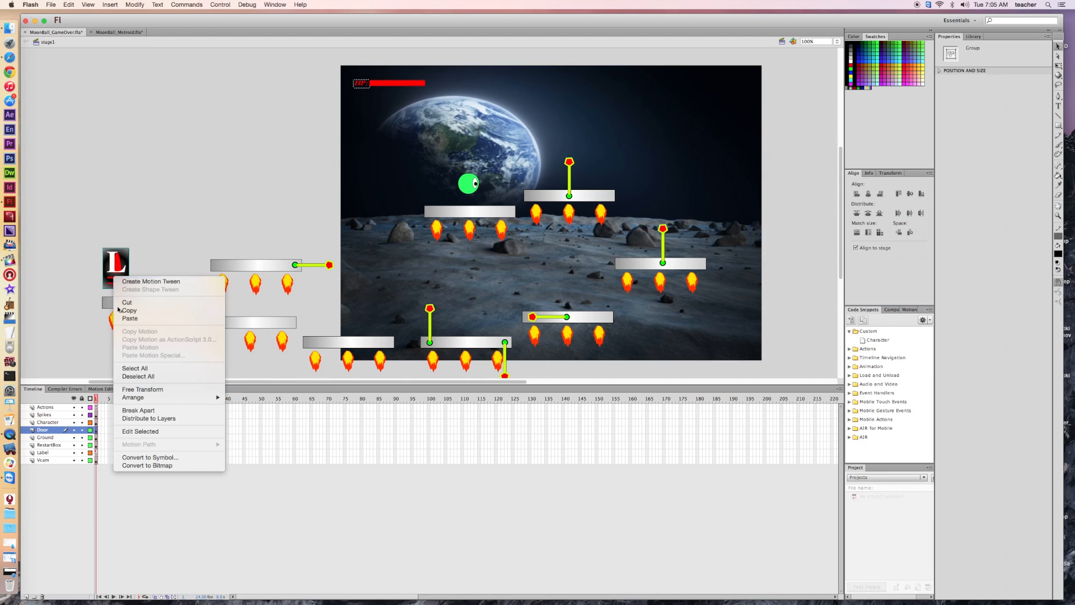
{"action": "left_click", "coordinate": [148, 458]}
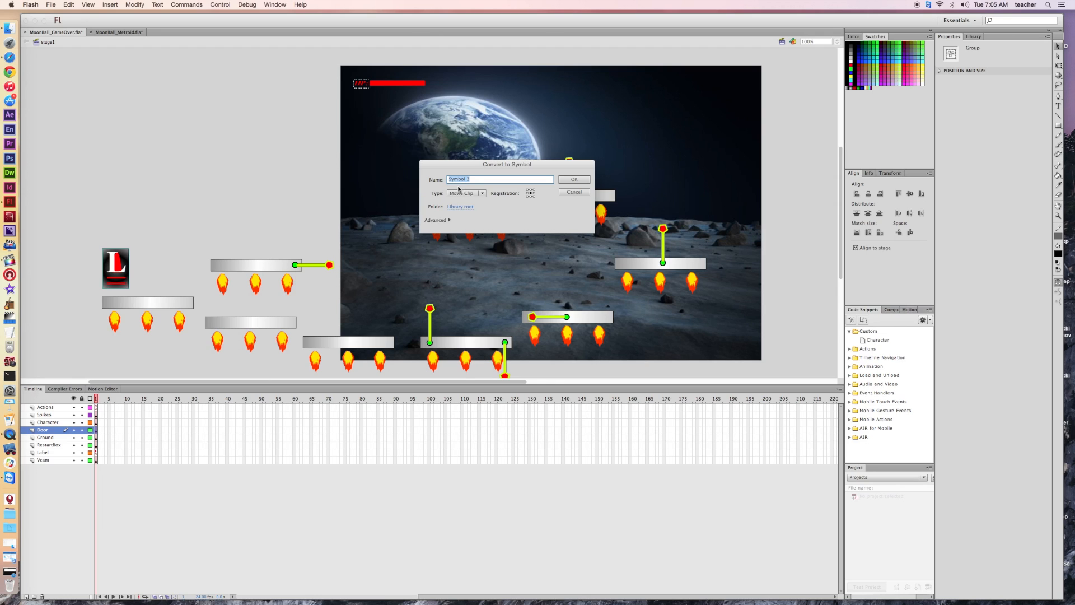
{"action": "type", "text": "Door"}
{"action": "left_click", "coordinate": [574, 180]}
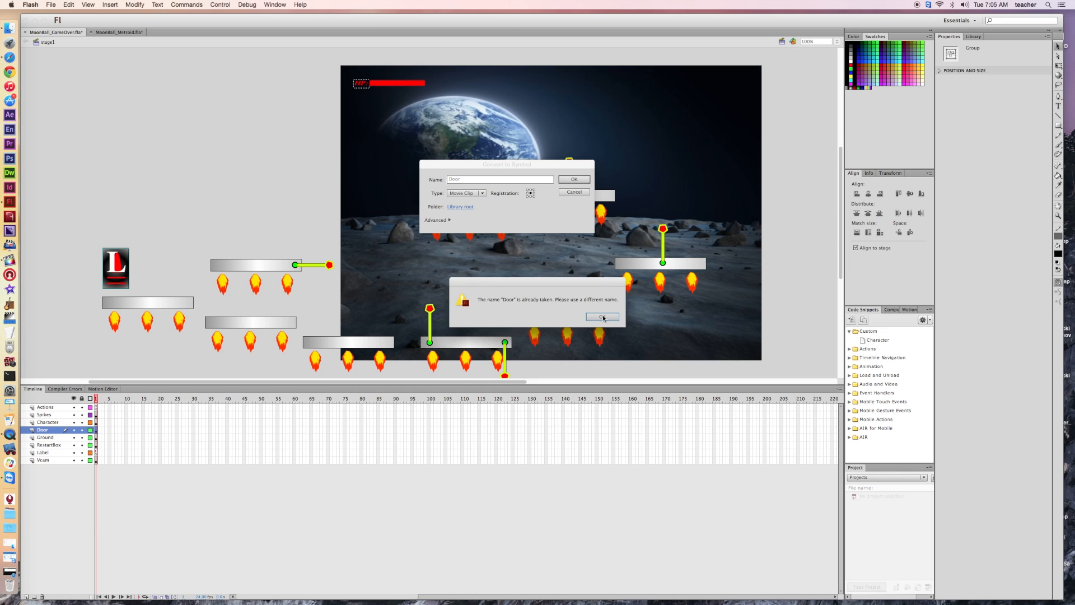
{"action": "left_click", "coordinate": [604, 318]}
{"action": "left_click", "coordinate": [578, 194]}
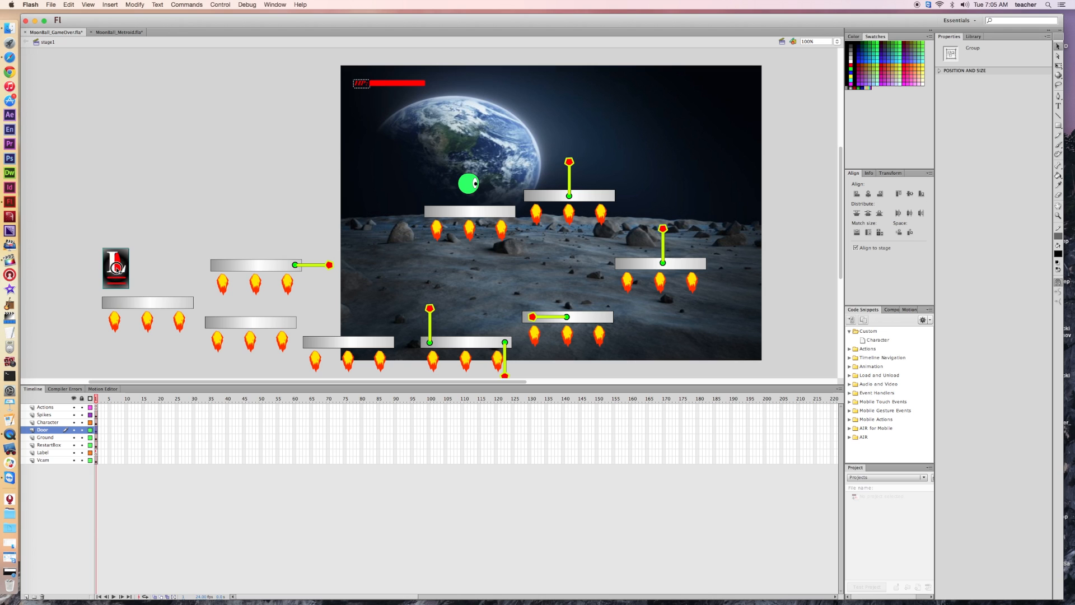
Delete the door artwork and place an instance of the library's Door symbol on the leftmost platform instead
{"action": "key", "text": "Delete"}
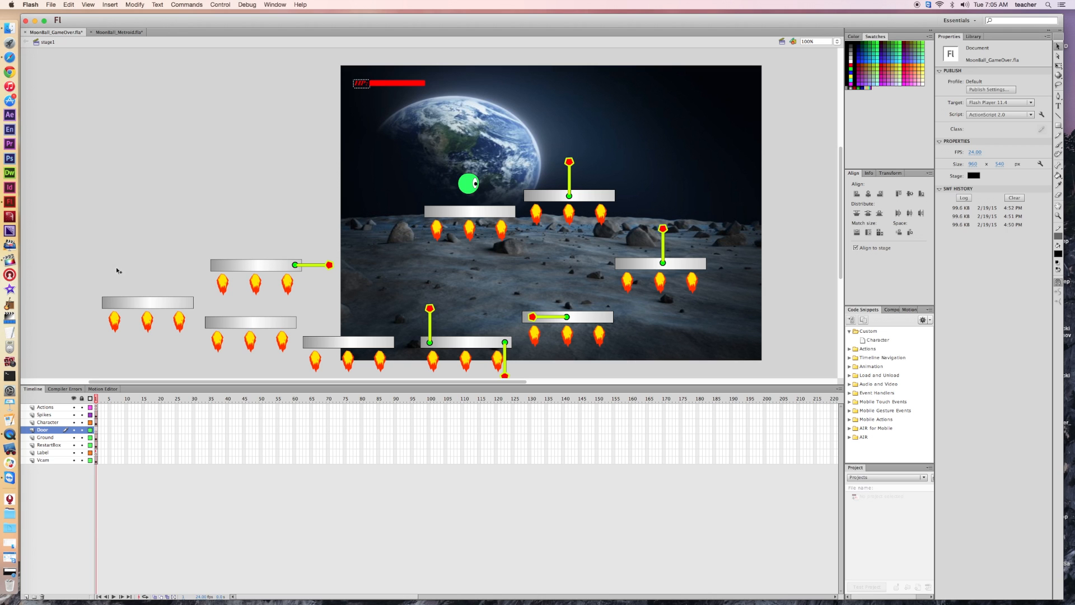
{"action": "left_click", "coordinate": [974, 36]}
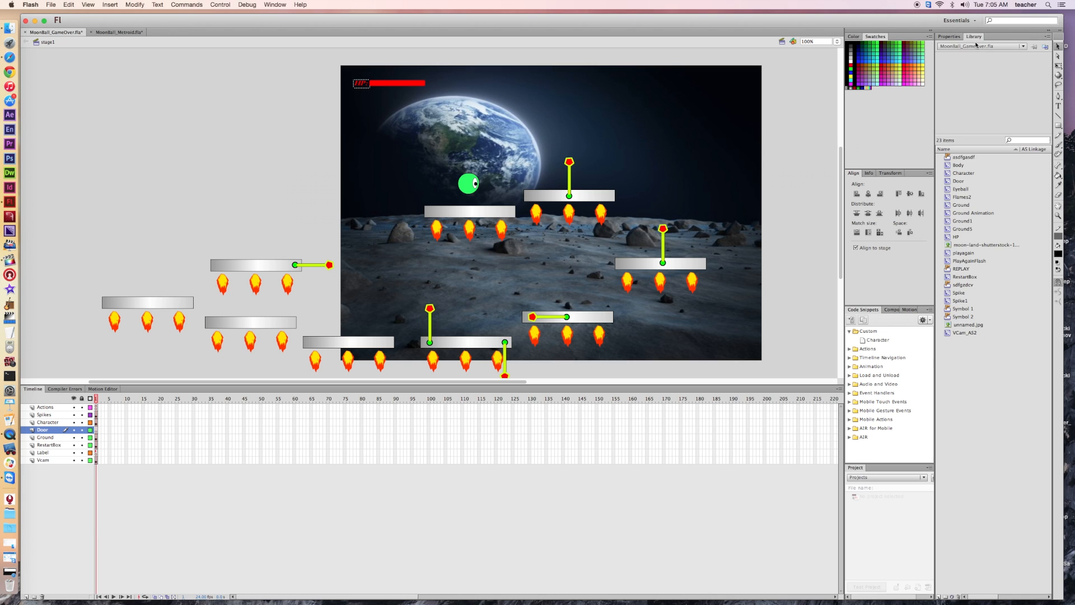
{"action": "left_click", "coordinate": [960, 182]}
{"action": "left_click_drag", "start_coordinate": [960, 184], "coordinate": [123, 270]}
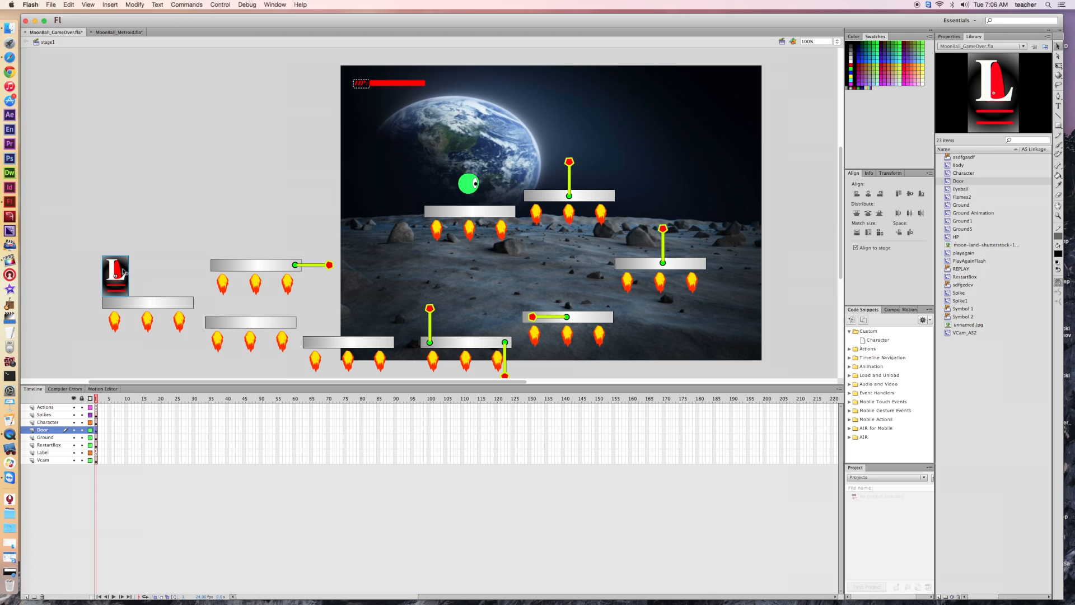
Copy the door's hitTest script from MoonBall_Metroid.fla and paste it into the actions of the Door instance in MoonBall_GameOver.fla
{"action": "right_click", "coordinate": [121, 269]}
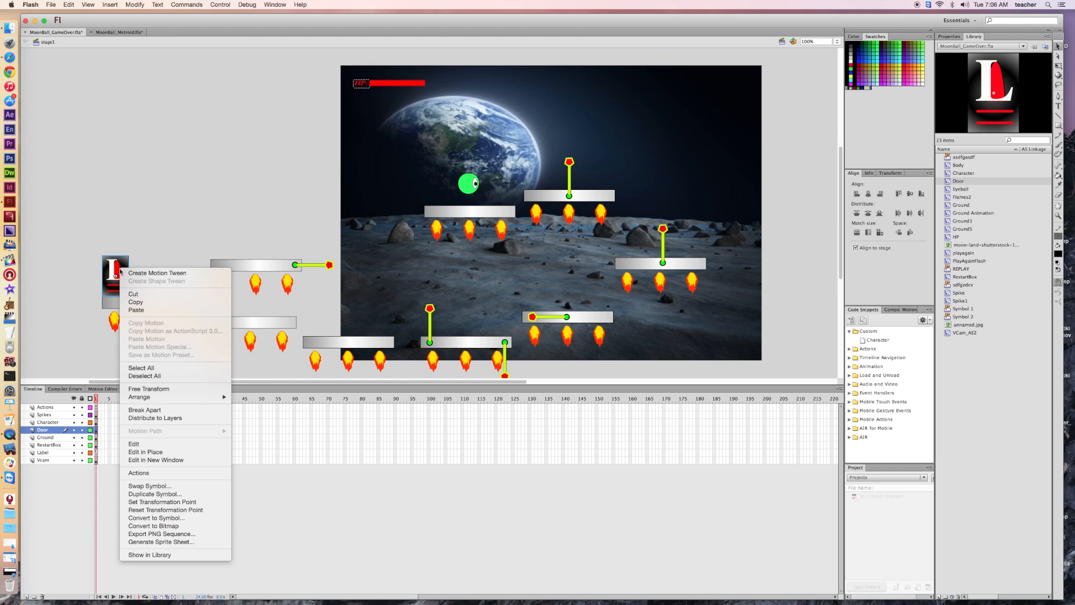
{"action": "left_click", "coordinate": [142, 473]}
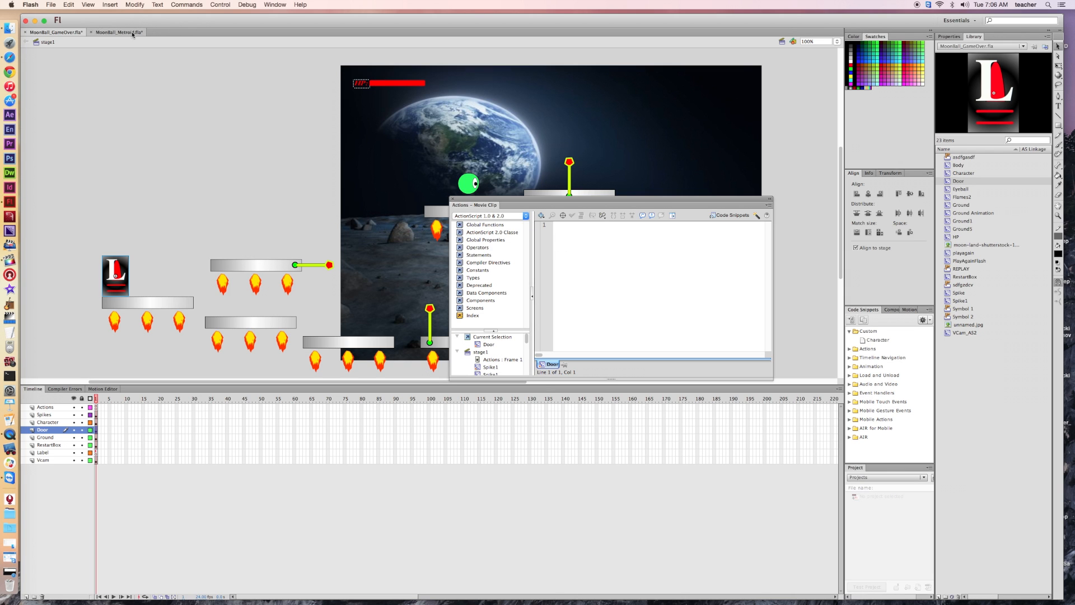
{"action": "left_click", "coordinate": [129, 32]}
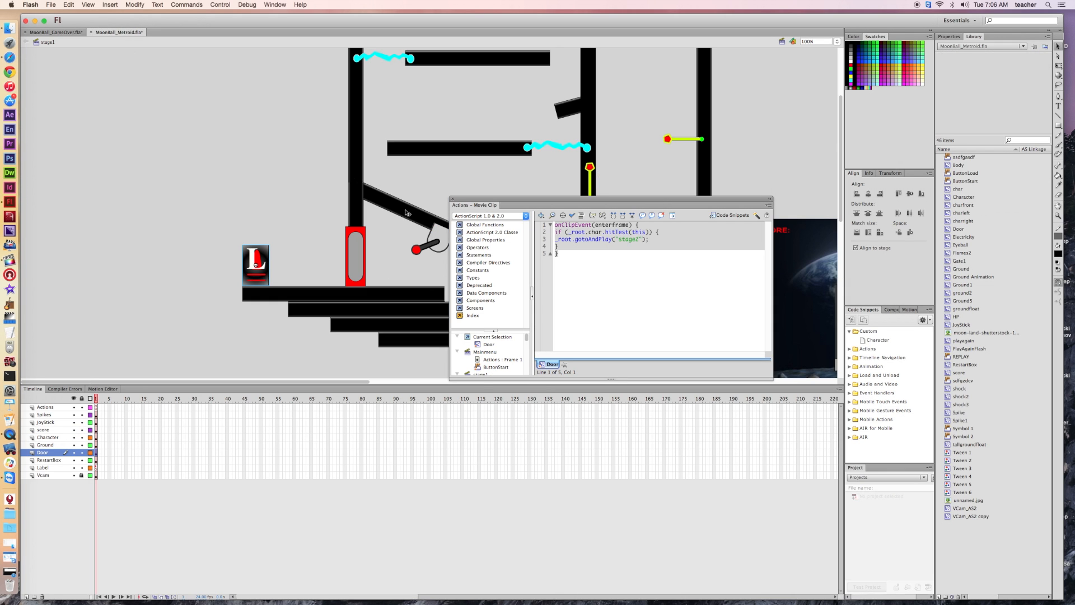
{"action": "left_click_drag", "start_coordinate": [556, 258], "coordinate": [553, 225]}
{"action": "key", "text": "super+c"}
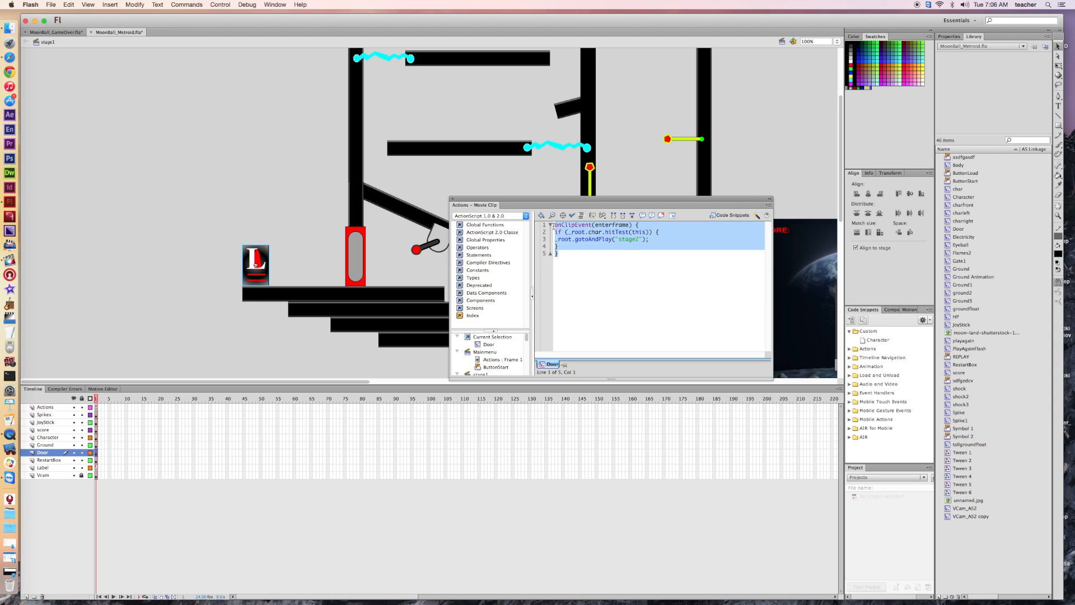
{"action": "left_click", "coordinate": [54, 33]}
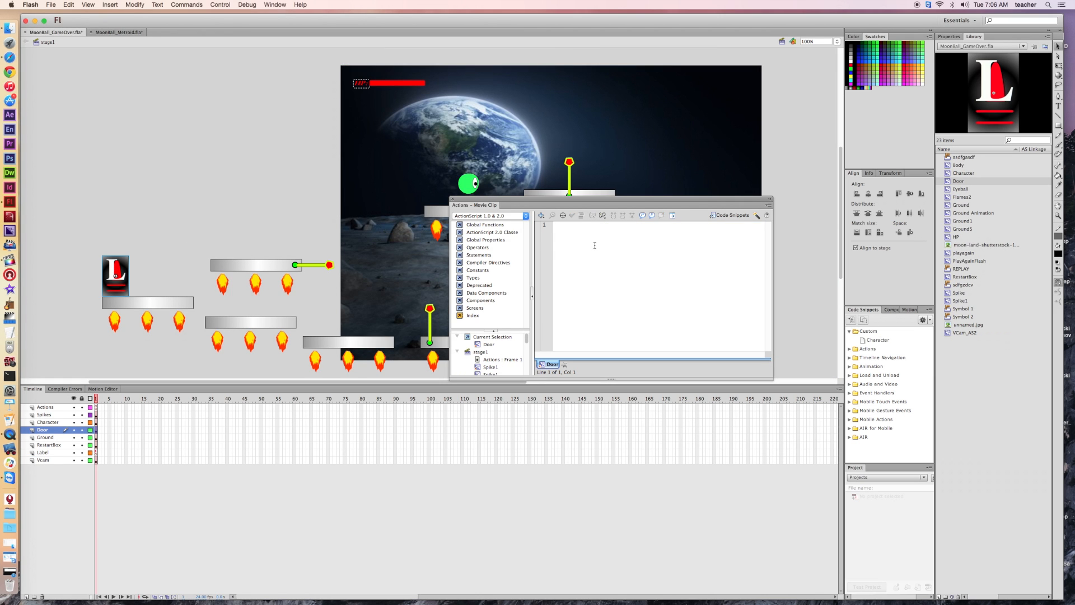
{"action": "key", "text": "super+v"}
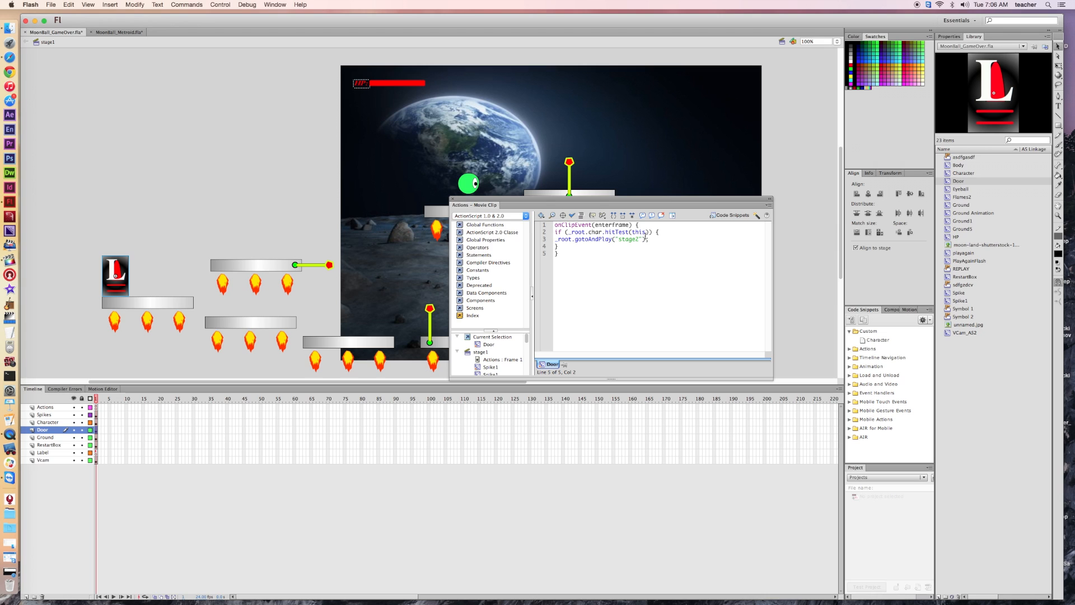
Change the stage number in the door script's gotoAndPlay call to 3 and close the script
{"action": "left_click", "coordinate": [639, 239]}
{"action": "key", "text": "BackSpace"}
{"action": "type", "text": "3"}
{"action": "left_click_drag", "start_coordinate": [639, 239], "coordinate": [624, 242]}
{"action": "left_click", "coordinate": [188, 171]}
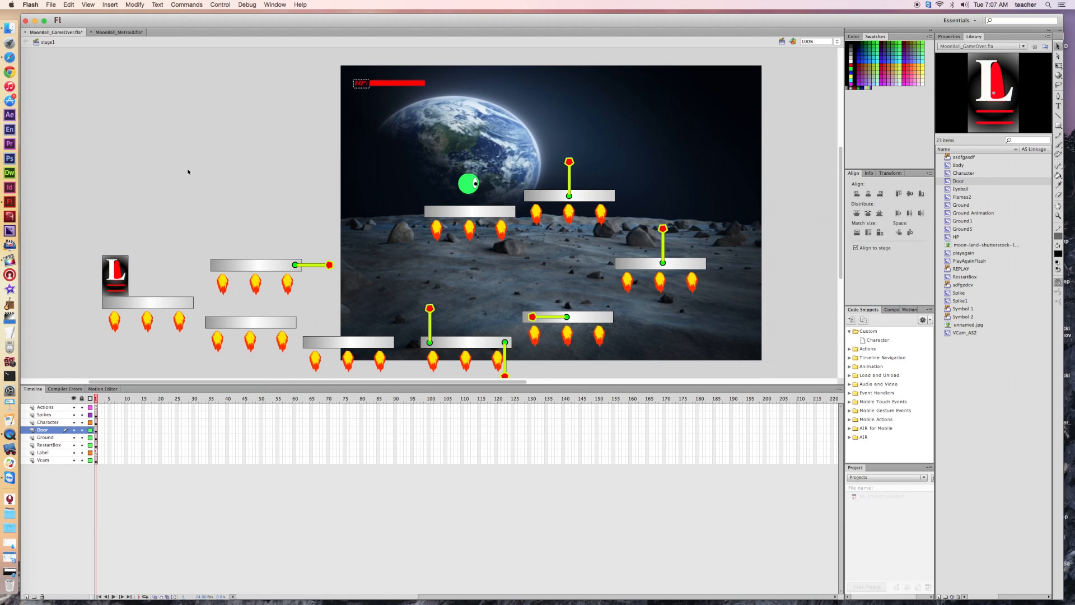
Add a new scene after stage1 and name it stage2
{"action": "left_click", "coordinate": [782, 43]}
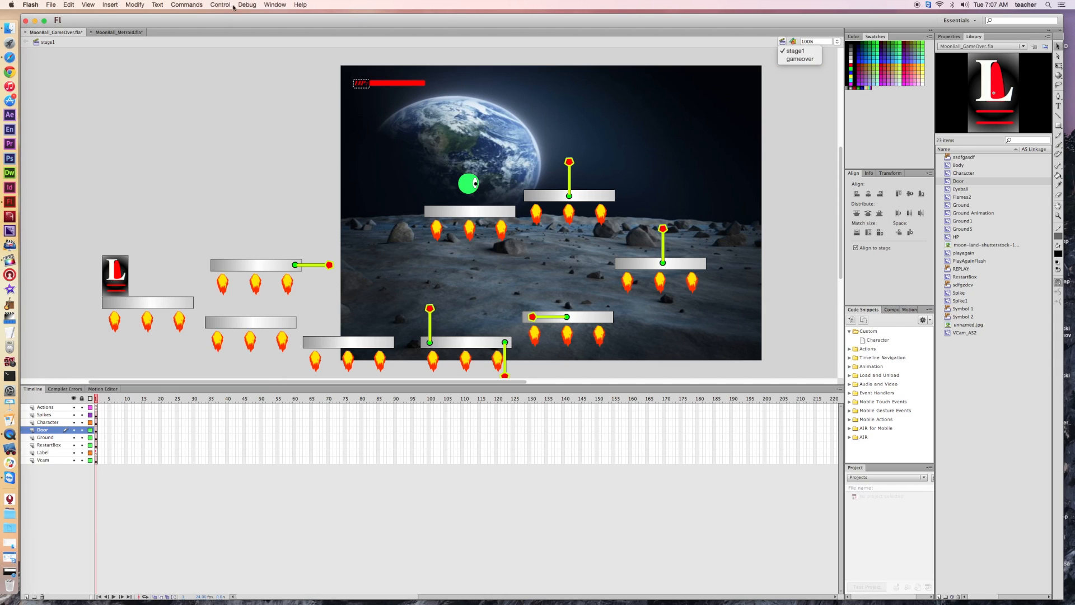
{"action": "left_click", "coordinate": [278, 6]}
{"action": "left_click", "coordinate": [278, 7]}
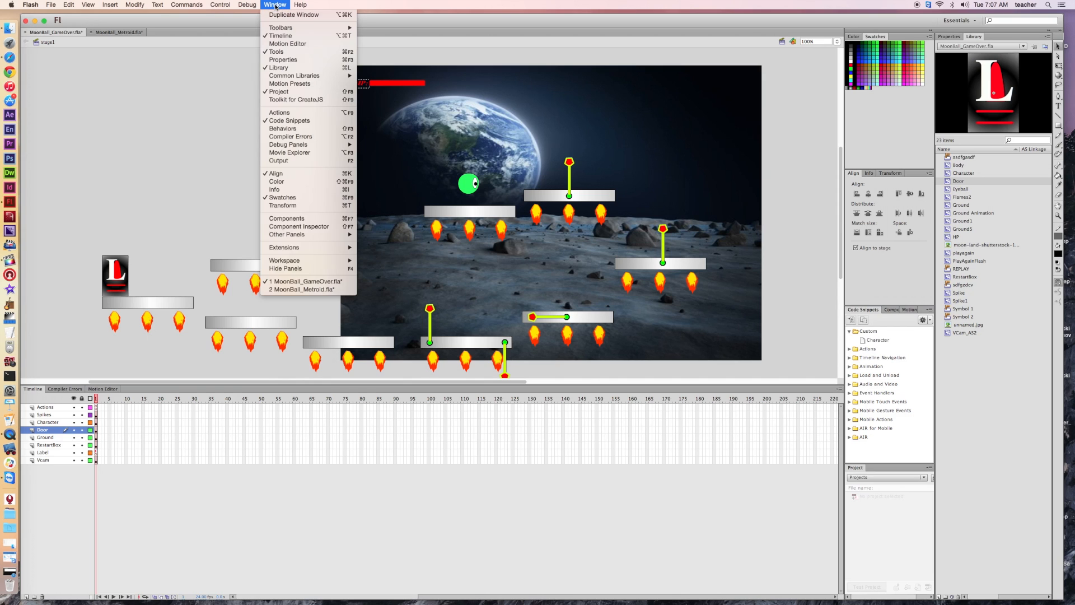
{"action": "mouse_move", "coordinate": [306, 250]}
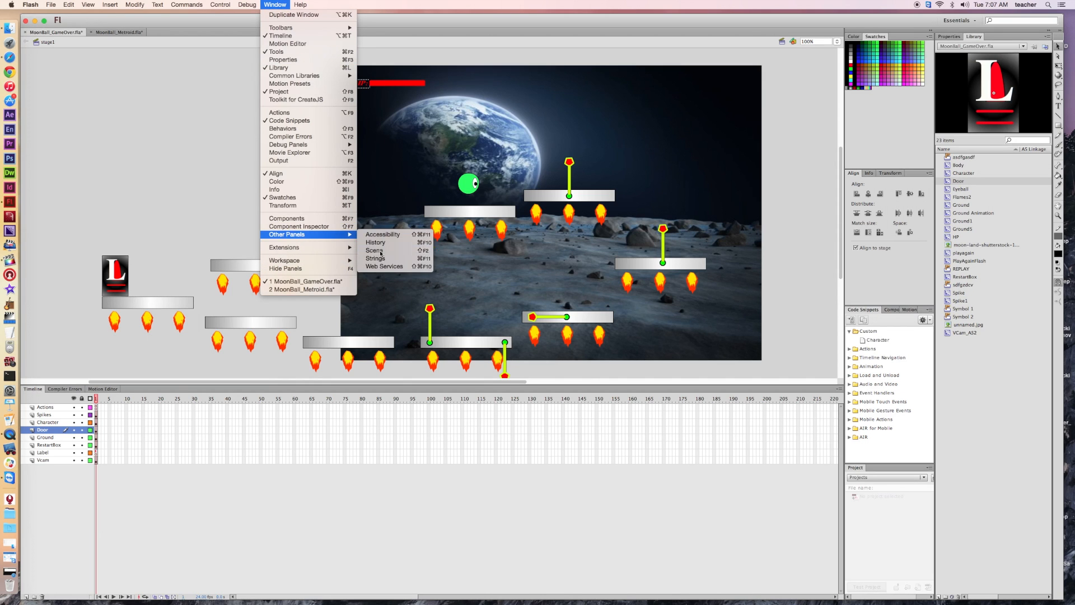
{"action": "left_click", "coordinate": [379, 251]}
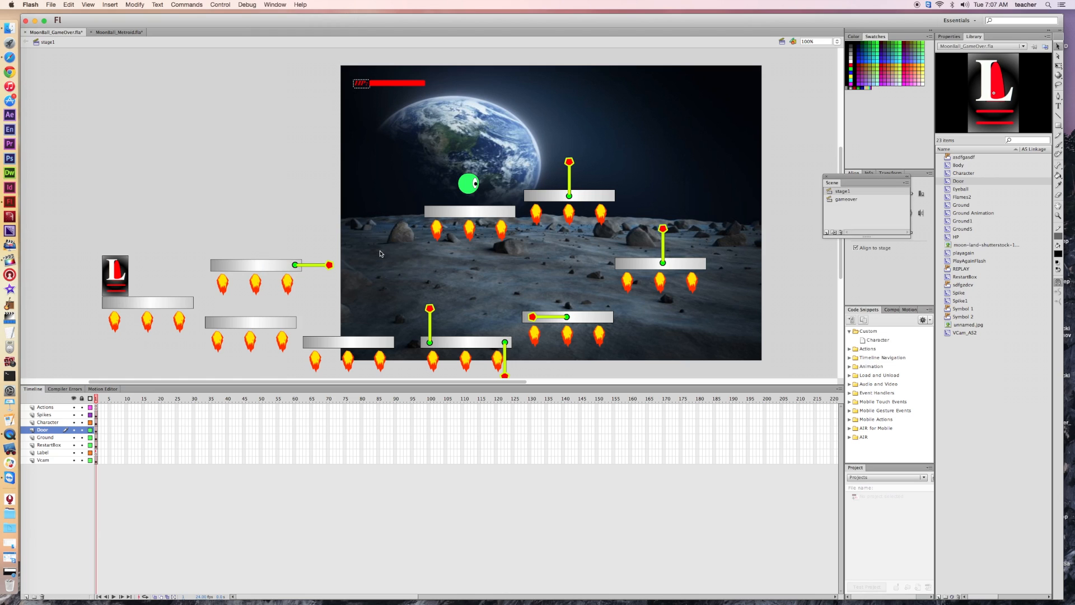
{"action": "left_click", "coordinate": [827, 233]}
{"action": "left_click", "coordinate": [845, 200]}
{"action": "double_click", "coordinate": [845, 199]}
{"action": "type", "text": "stage2"}
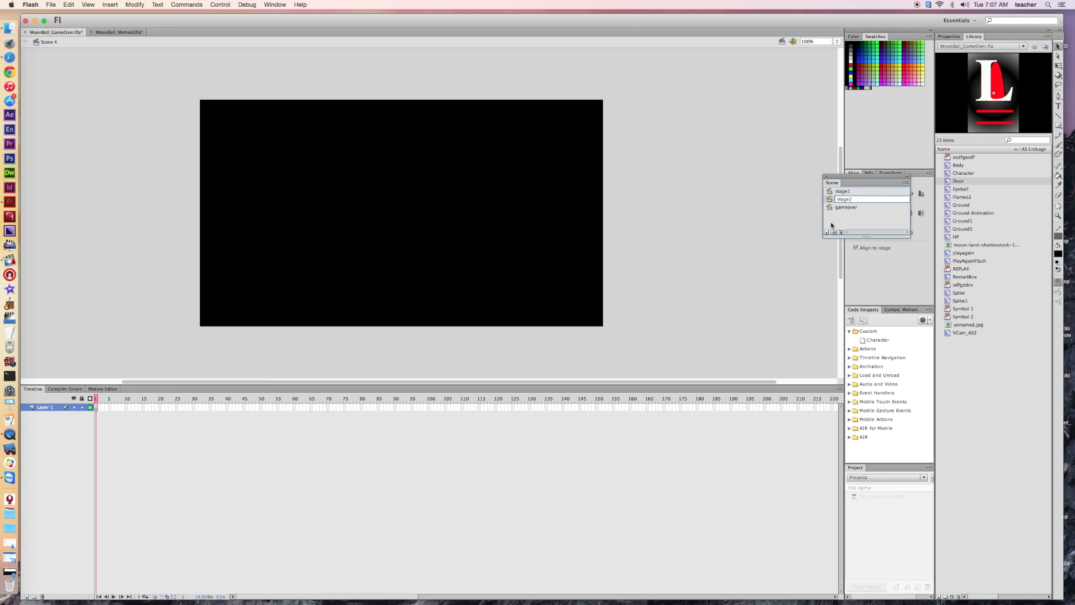
{"action": "key", "text": "Return"}
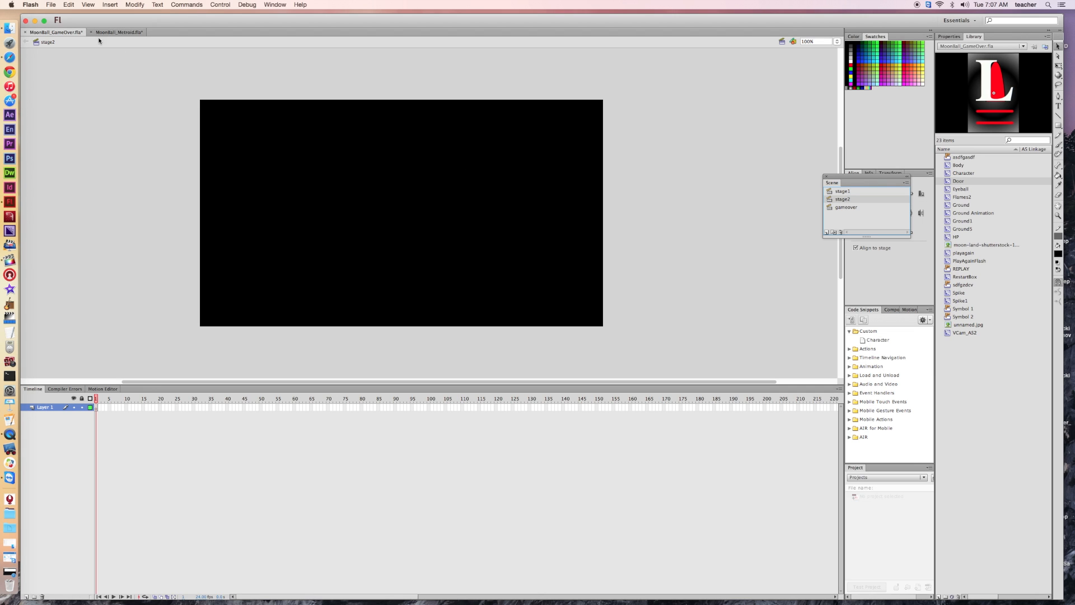
Add two layers to the stage2 scene and name its three layers Character, Ground and Vcam
{"action": "left_click", "coordinate": [26, 596]}
{"action": "left_click", "coordinate": [26, 597]}
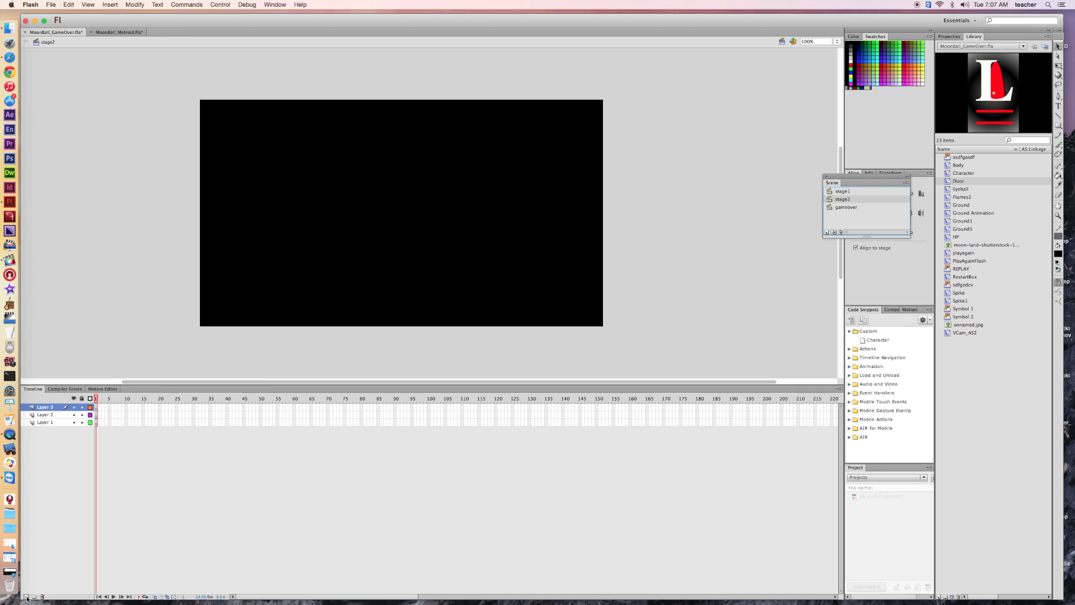
{"action": "left_click", "coordinate": [46, 410]}
{"action": "double_click", "coordinate": [46, 410]}
{"action": "type", "text": "Character"}
{"action": "key", "text": "Tab"}
{"action": "type", "text": "C"}
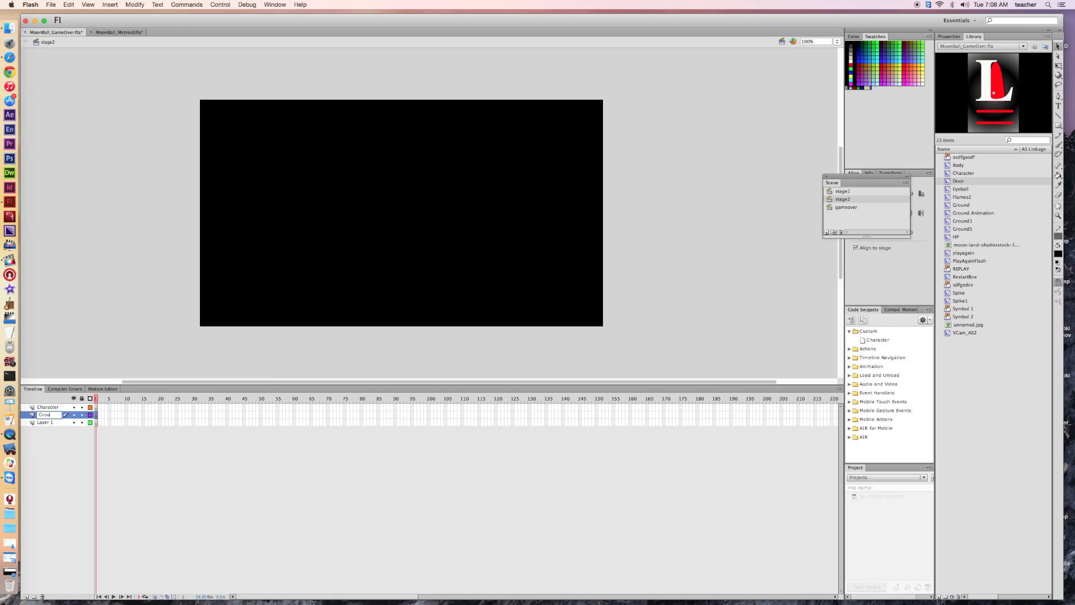
{"action": "double_click", "coordinate": [49, 422]}
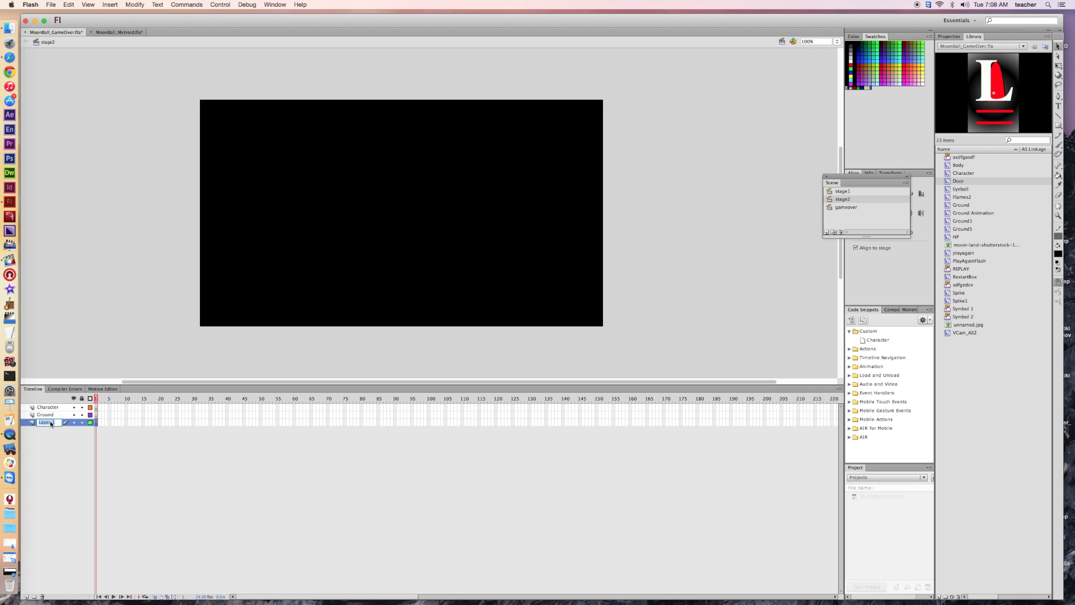
{"action": "type", "text": "cam"}
{"action": "key", "text": "super+a"}
{"action": "type", "text": "Vcam"}
{"action": "key", "text": "Return"}
Copy the character from stage1 and paste it onto stage2's Character layer, placing it near the stage's left edge
{"action": "left_click", "coordinate": [60, 408]}
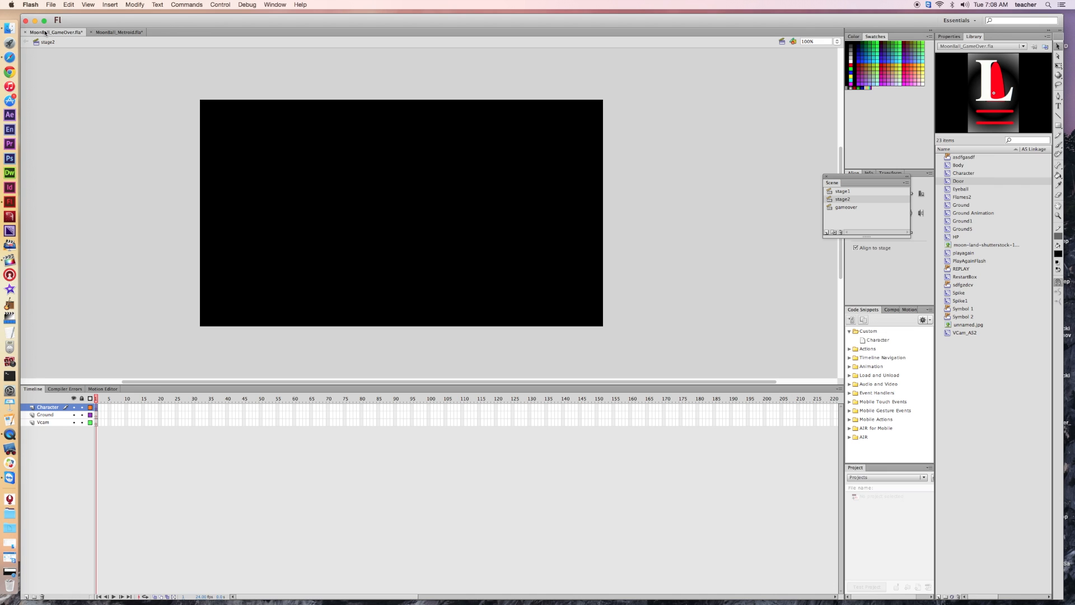
{"action": "left_click", "coordinate": [782, 42]}
{"action": "left_click", "coordinate": [791, 51]}
{"action": "left_click", "coordinate": [321, 185]}
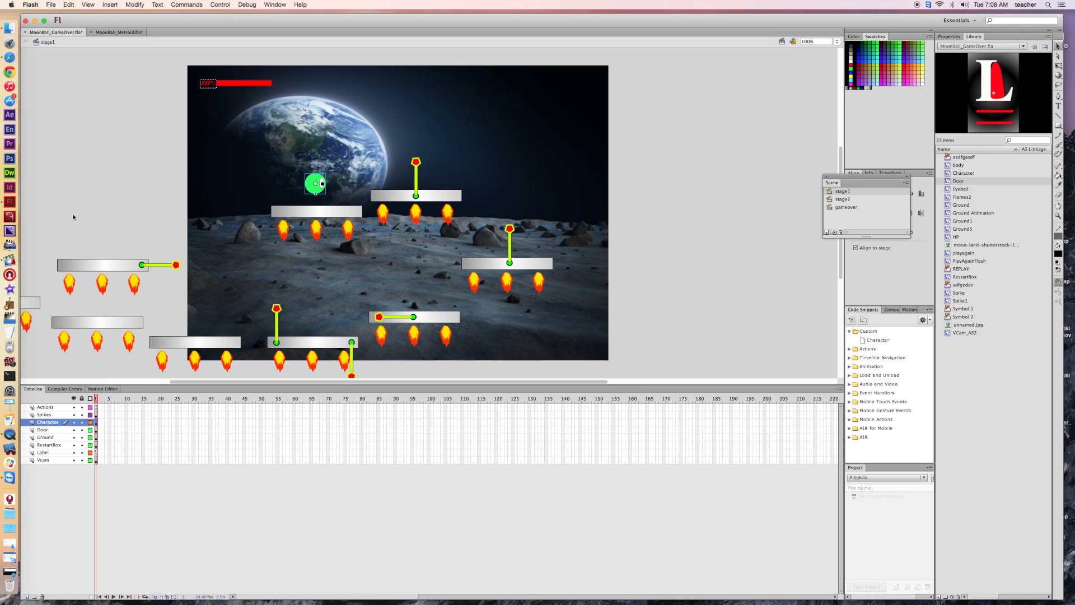
{"action": "left_click", "coordinate": [782, 42]}
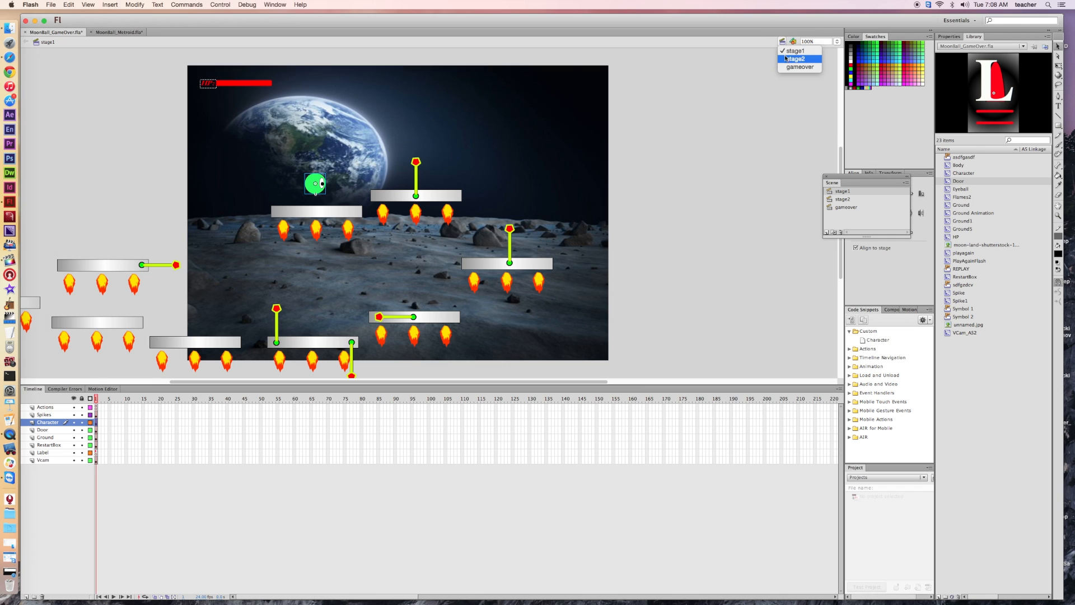
{"action": "left_click", "coordinate": [789, 62]}
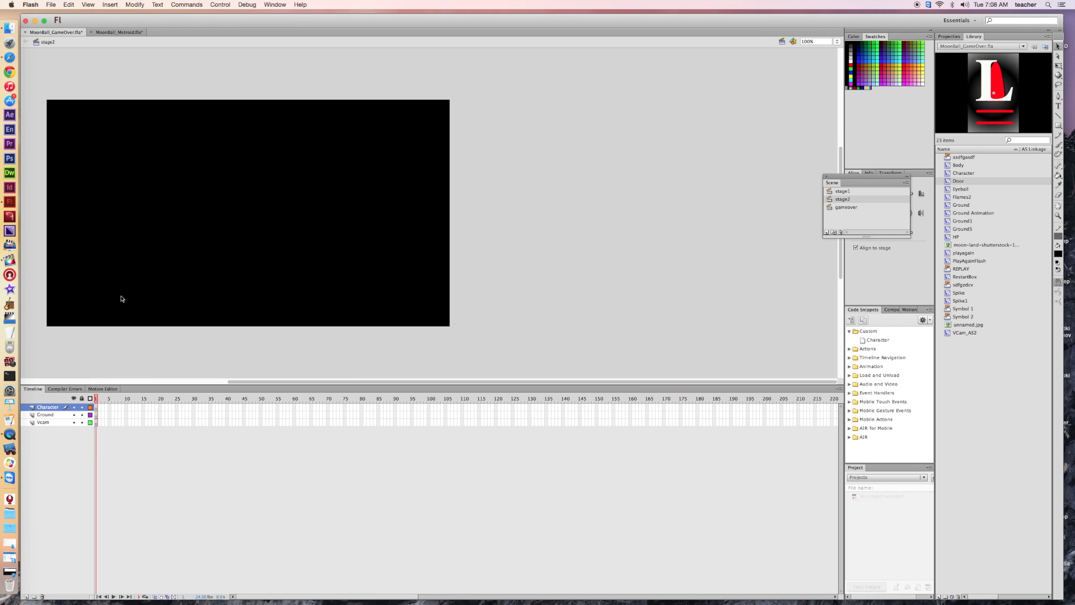
{"action": "key", "text": "super+v"}
{"action": "left_click_drag", "start_coordinate": [431, 219], "coordinate": [89, 173]}
Check the actions script on the pasted character and close it
{"action": "right_click", "coordinate": [89, 174]}
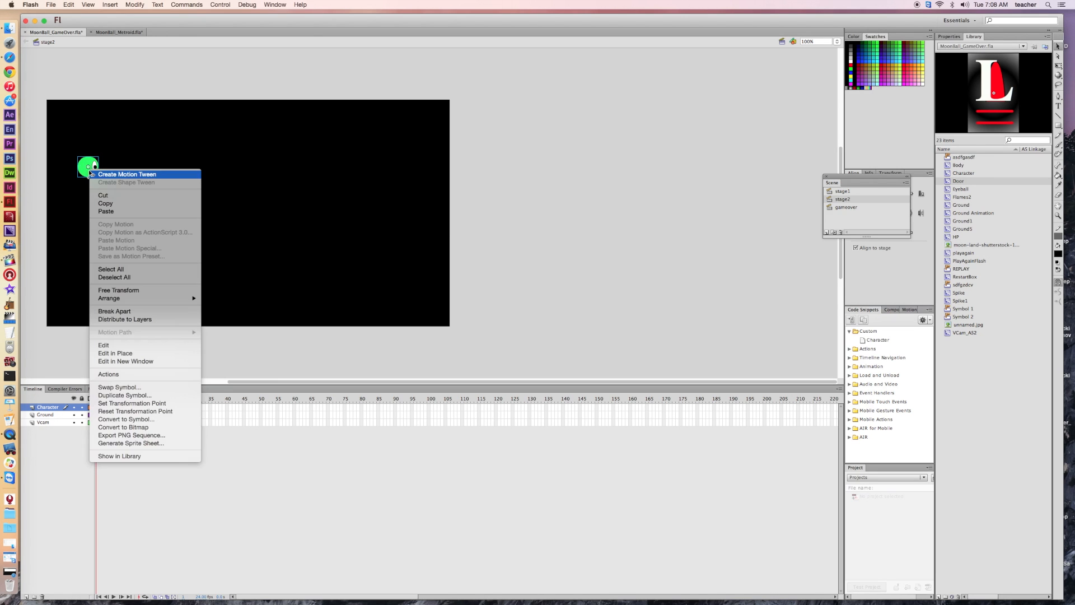
{"action": "left_click", "coordinate": [127, 374]}
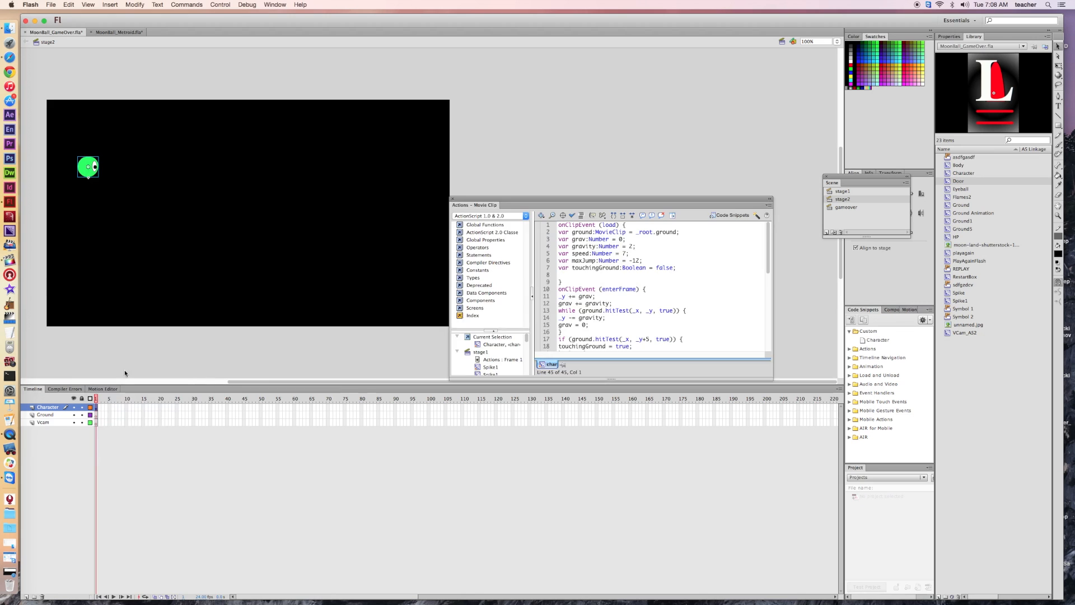
{"action": "left_click", "coordinate": [453, 199]}
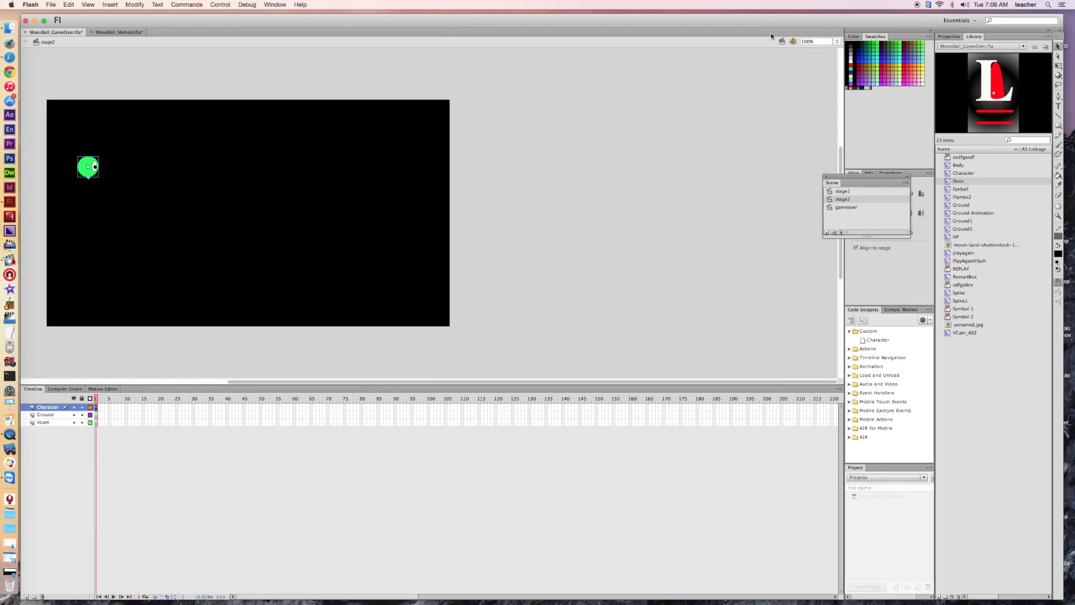
Copy the ground platforms from stage1 and paste them onto the Ground layer of stage2
{"action": "left_click", "coordinate": [782, 41]}
{"action": "left_click", "coordinate": [790, 51]}
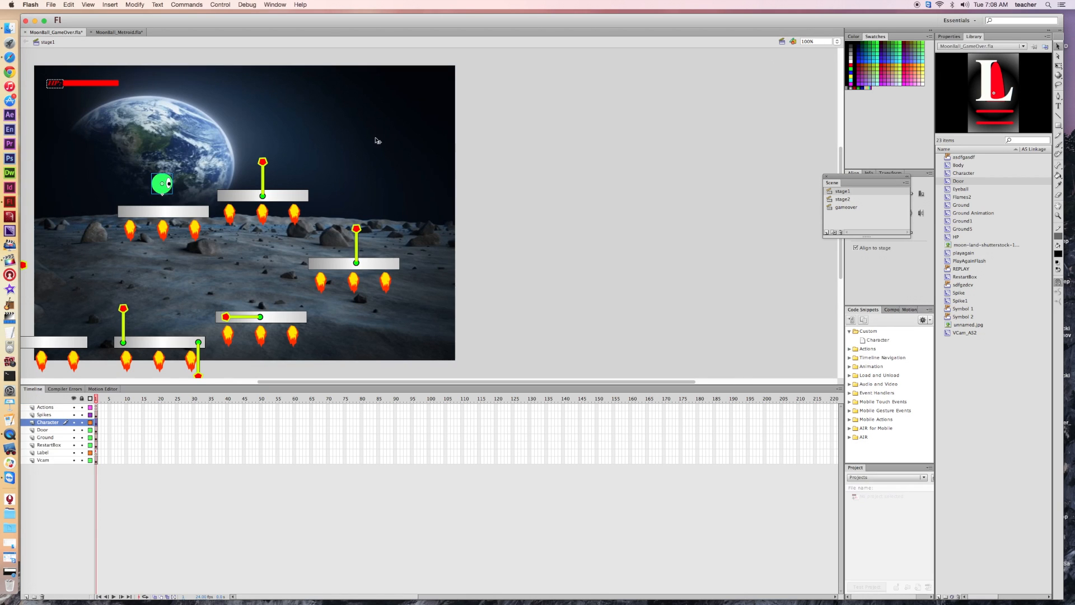
{"action": "left_click", "coordinate": [180, 219]}
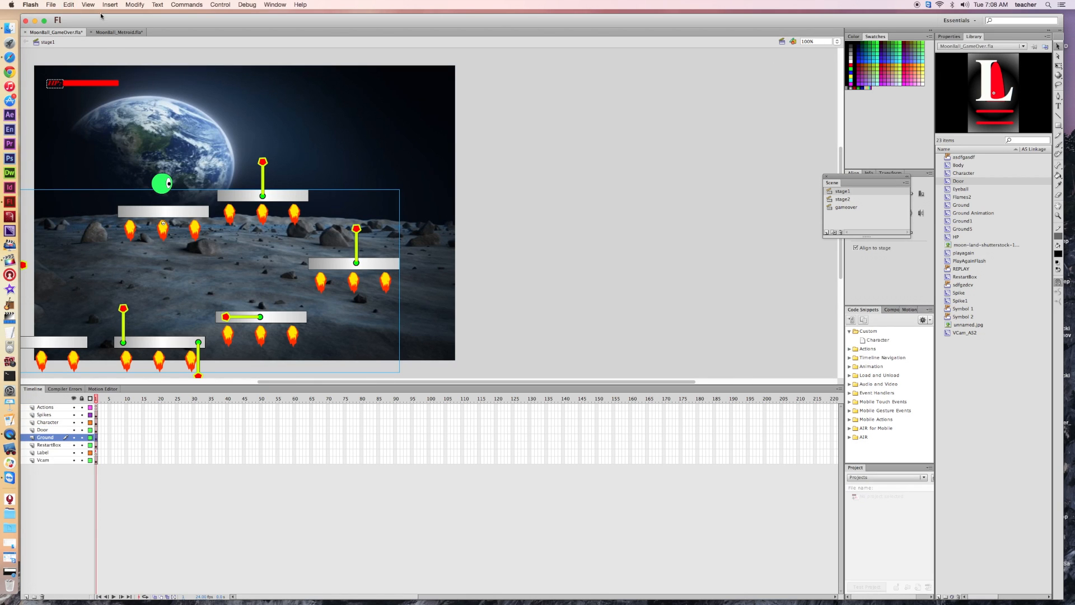
{"action": "left_click", "coordinate": [782, 41]}
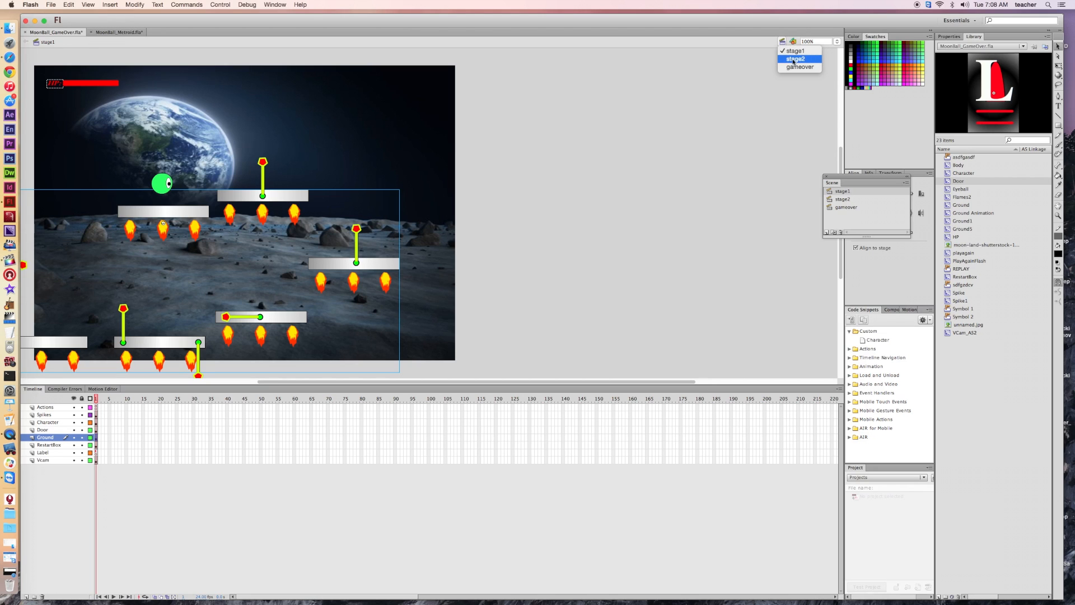
{"action": "left_click", "coordinate": [795, 60]}
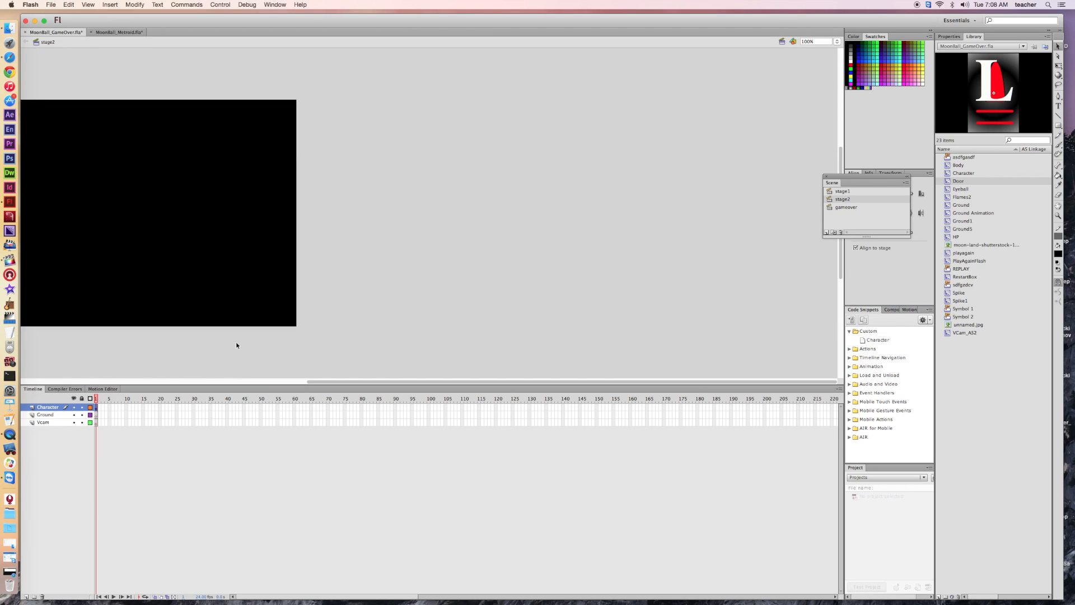
{"action": "left_click", "coordinate": [96, 416]}
{"action": "key", "text": "super+c"}
{"action": "key", "text": "super+v"}
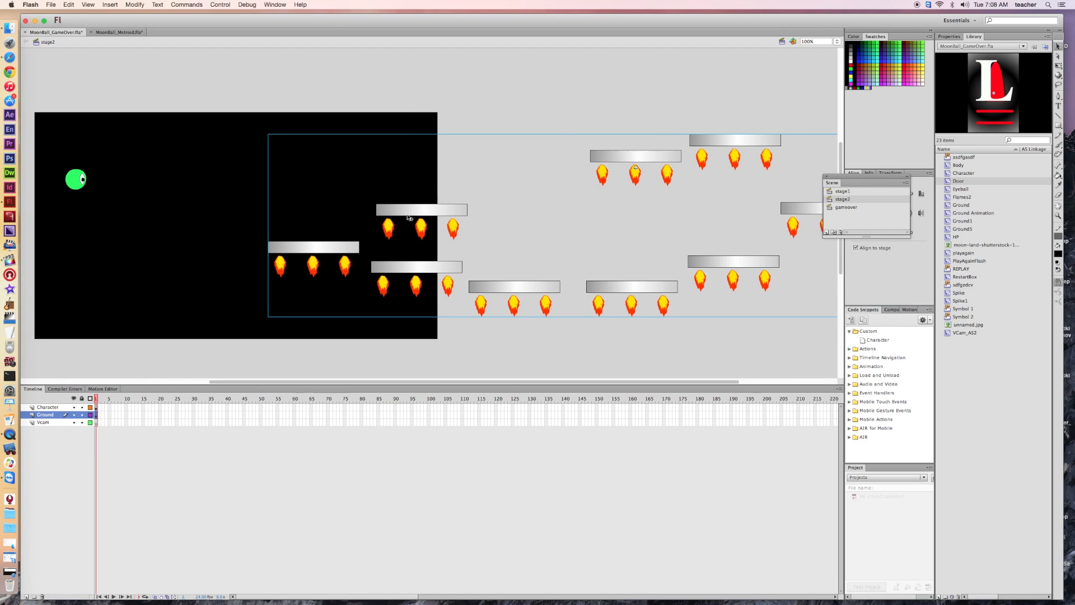
Move the pasted ground so its leftmost platform sits beneath the character, and deselect it
{"action": "left_click_drag", "start_coordinate": [133, 220], "coordinate": [173, 180]}
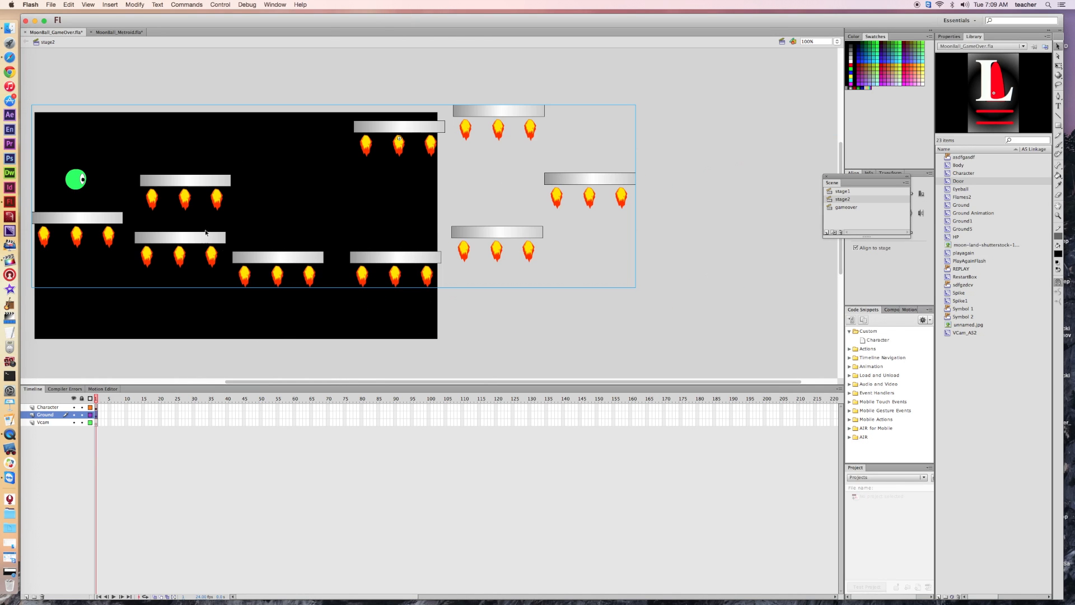
{"action": "scroll", "coordinate": [311, 253], "scroll_direction": "left", "scroll_amount": 5}
{"action": "scroll", "coordinate": [306, 257], "scroll_direction": "right", "scroll_amount": 5}
{"action": "scroll", "coordinate": [305, 256], "scroll_direction": "left", "scroll_amount": 3}
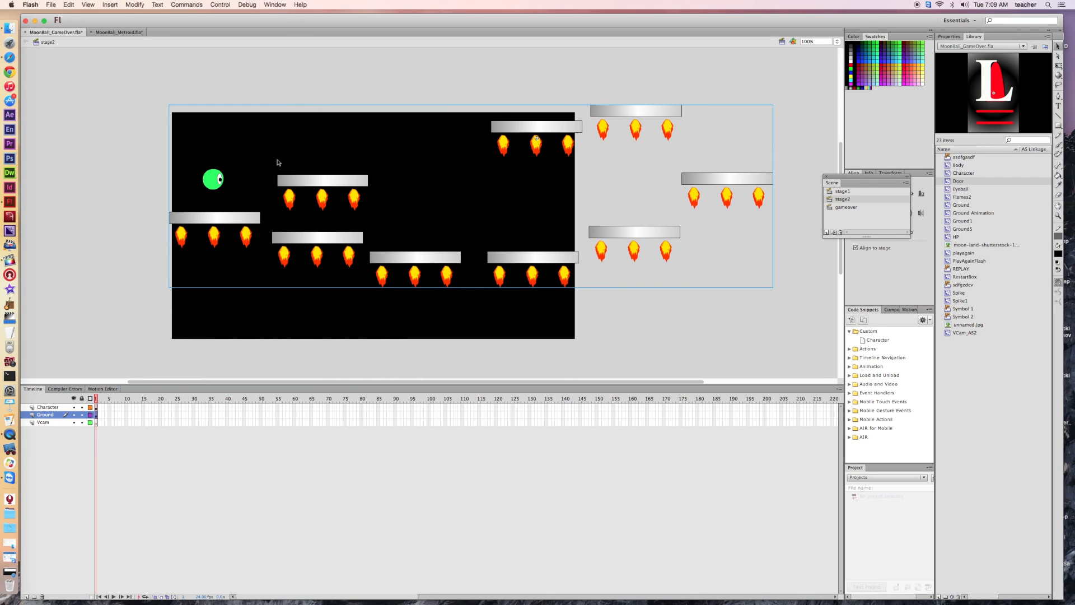
{"action": "left_click", "coordinate": [257, 89]}
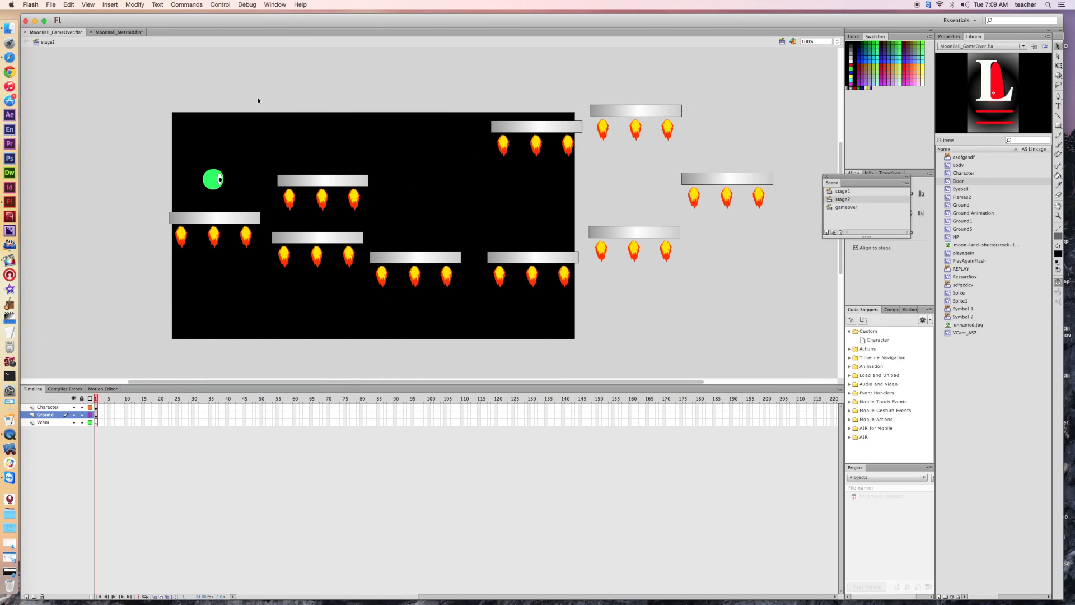
Return to the stage1 scene and try to test the movie
{"action": "left_click", "coordinate": [782, 42]}
{"action": "left_click", "coordinate": [786, 53]}
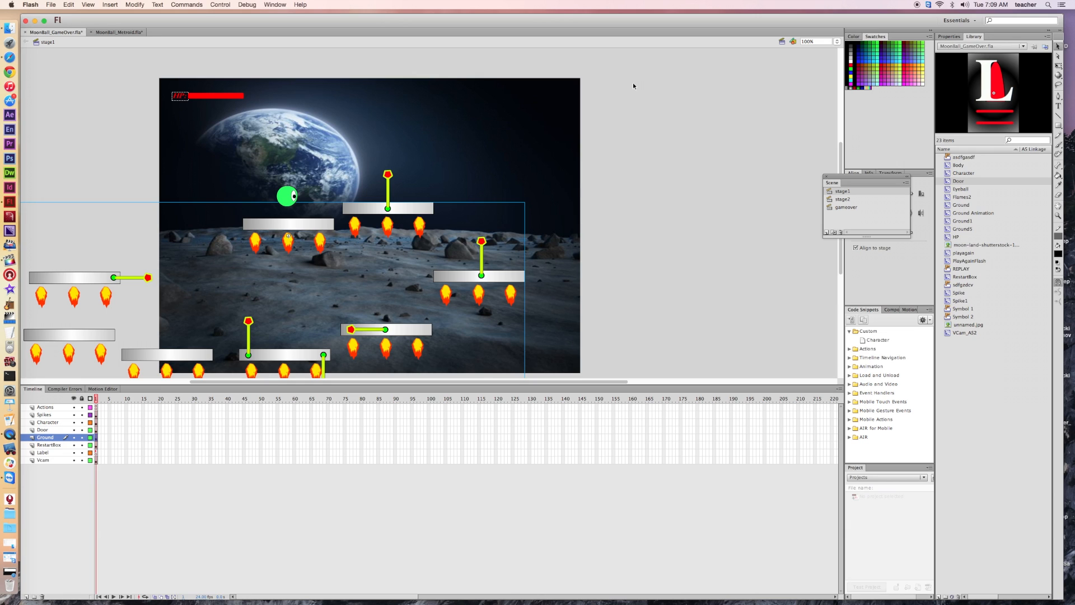
{"action": "key", "text": "super+Return"}
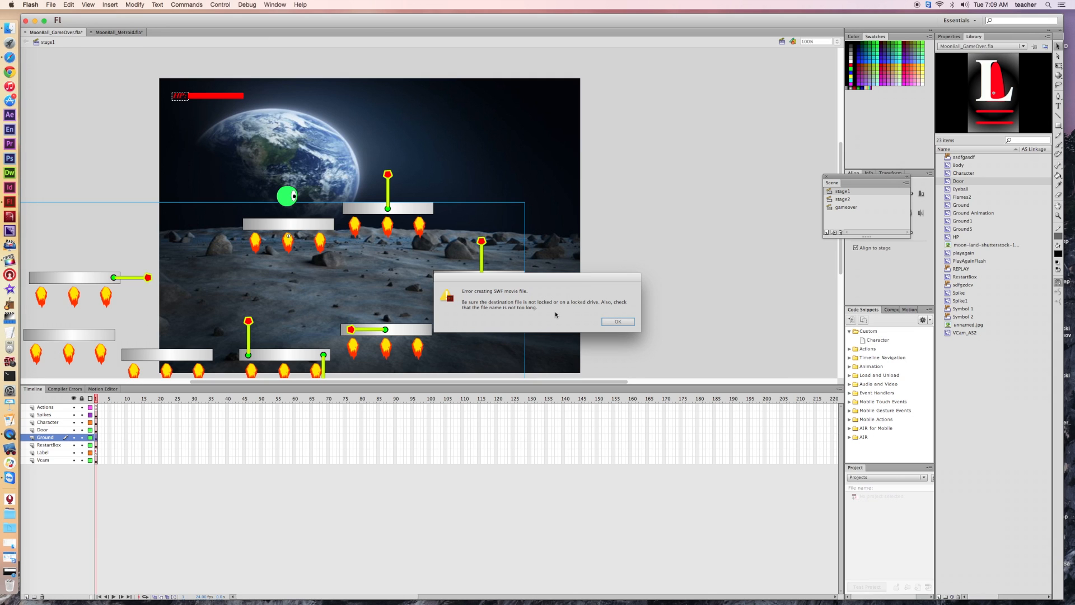
{"action": "left_click", "coordinate": [615, 322]}
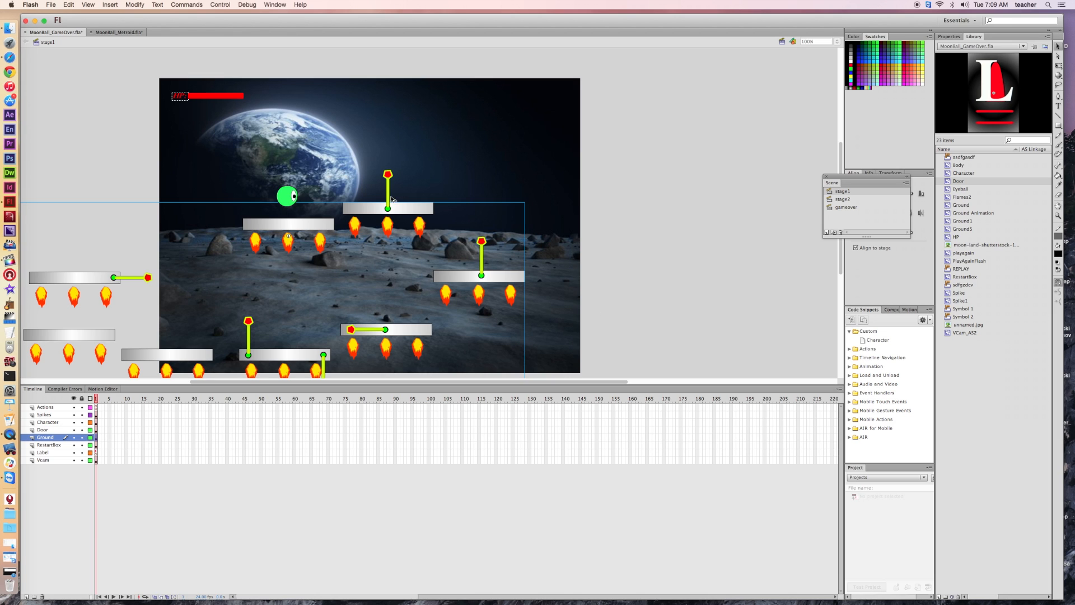
Save the document under the new name MoonBall_GO.fla
{"action": "left_click", "coordinate": [52, 5]}
{"action": "left_click", "coordinate": [68, 77]}
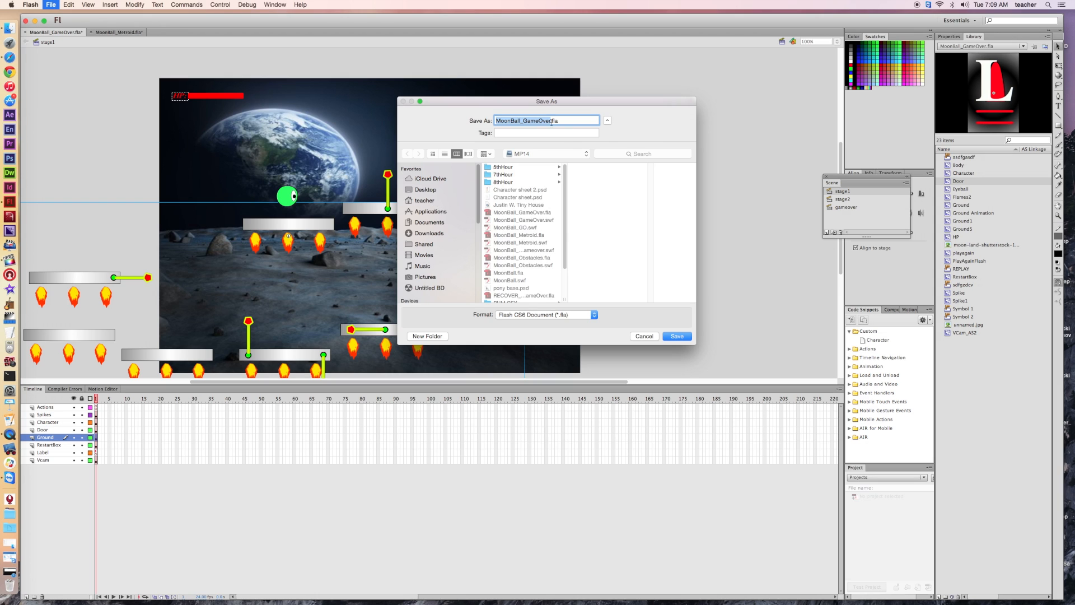
{"action": "left_click", "coordinate": [537, 122]}
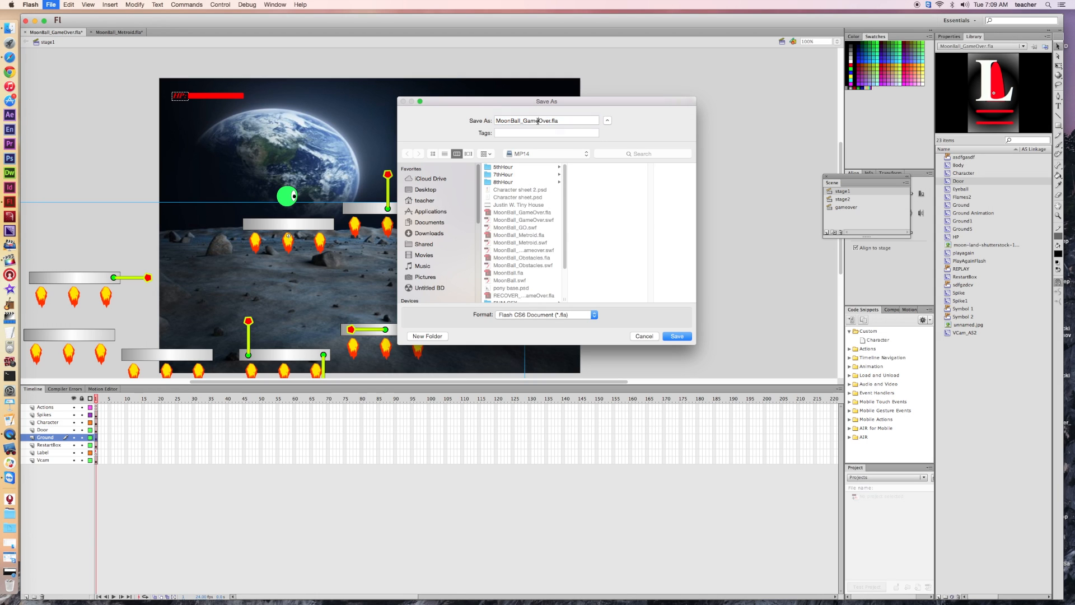
{"action": "key", "text": "BackSpace"}
{"action": "key", "text": "BackSpace"}
{"action": "key", "text": "BackSpace"}
{"action": "left_click", "coordinate": [539, 121]}
{"action": "key", "text": "BackSpace"}
{"action": "key", "text": "BackSpace"}
{"action": "key", "text": "BackSpace"}
{"action": "left_click", "coordinate": [678, 335]}
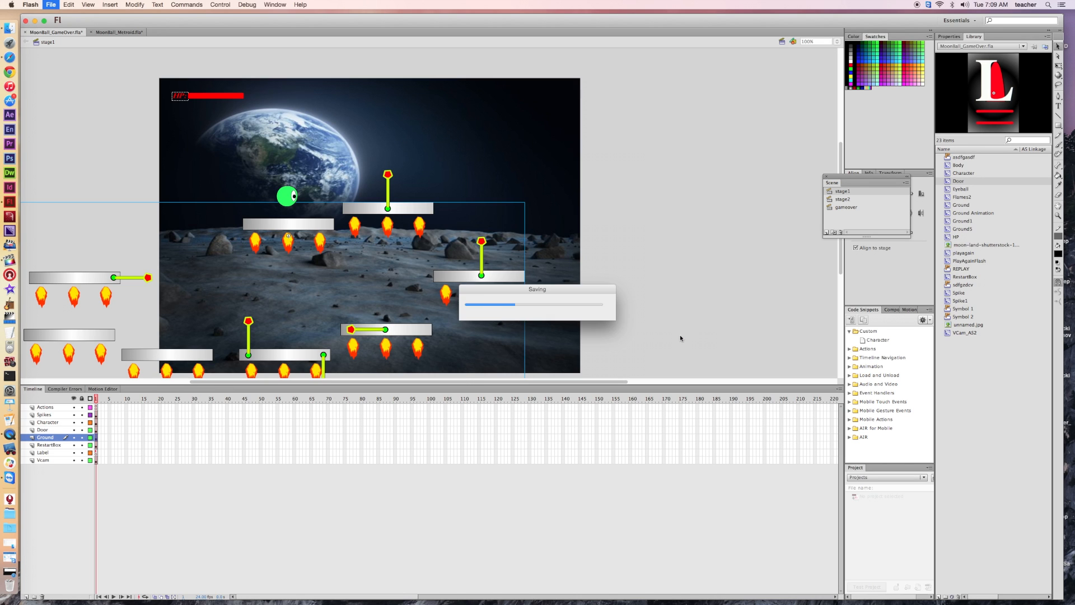
Test the movie, move the character onto the door to check the scene change, and close the test
{"action": "key", "text": "super+Return"}
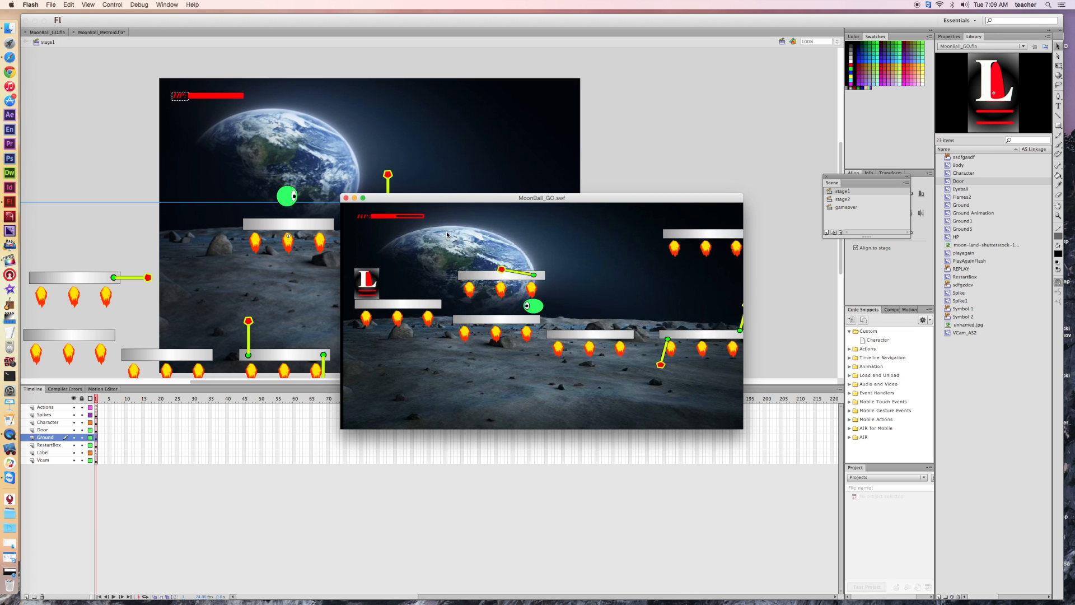
{"action": "key", "text": "Left"}
{"action": "key", "text": "Right"}
{"action": "key", "text": "Right"}
{"action": "key", "text": "Right"}
{"action": "key", "text": "Left"}
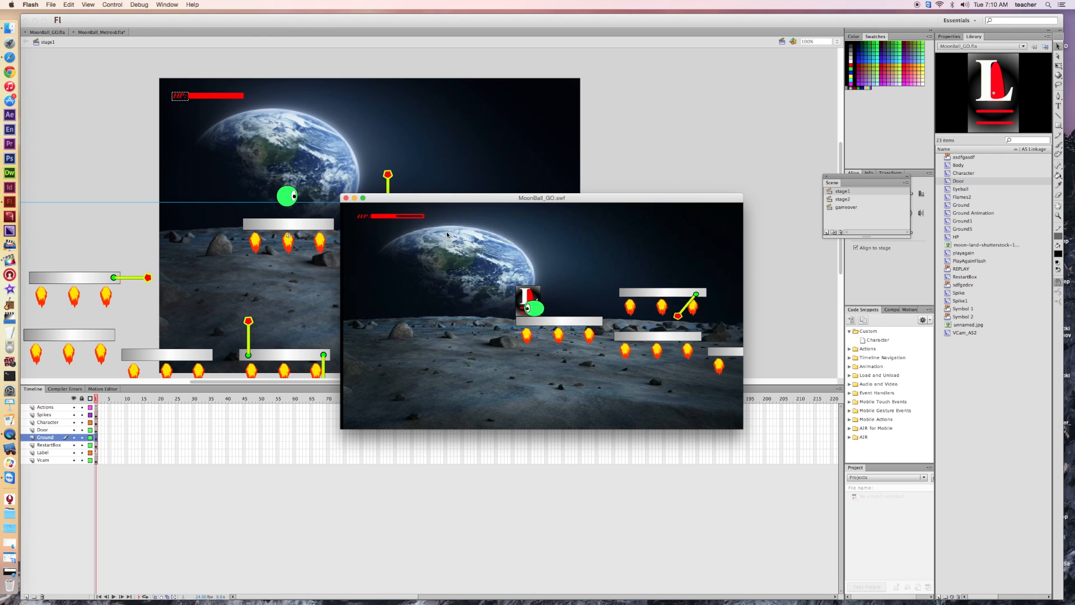
{"action": "key", "text": "Right"}
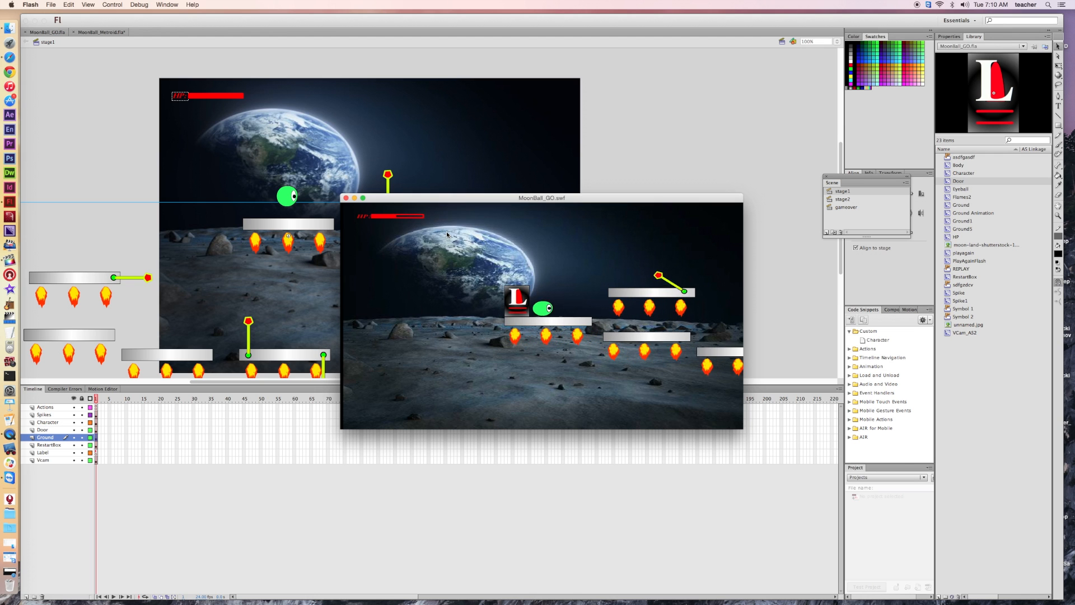
{"action": "left_click", "coordinate": [345, 198]}
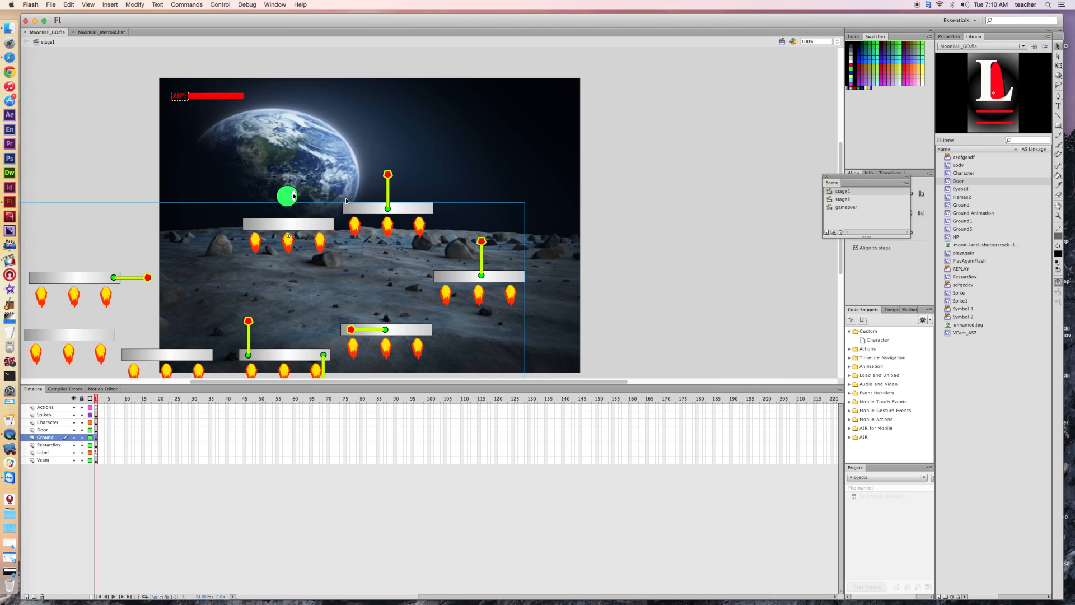
Review the script of the Door instance in stage1, checking its hitTest and gotoAndPlay lines, and close it
{"action": "scroll", "coordinate": [406, 122], "scroll_direction": "left", "scroll_amount": 3}
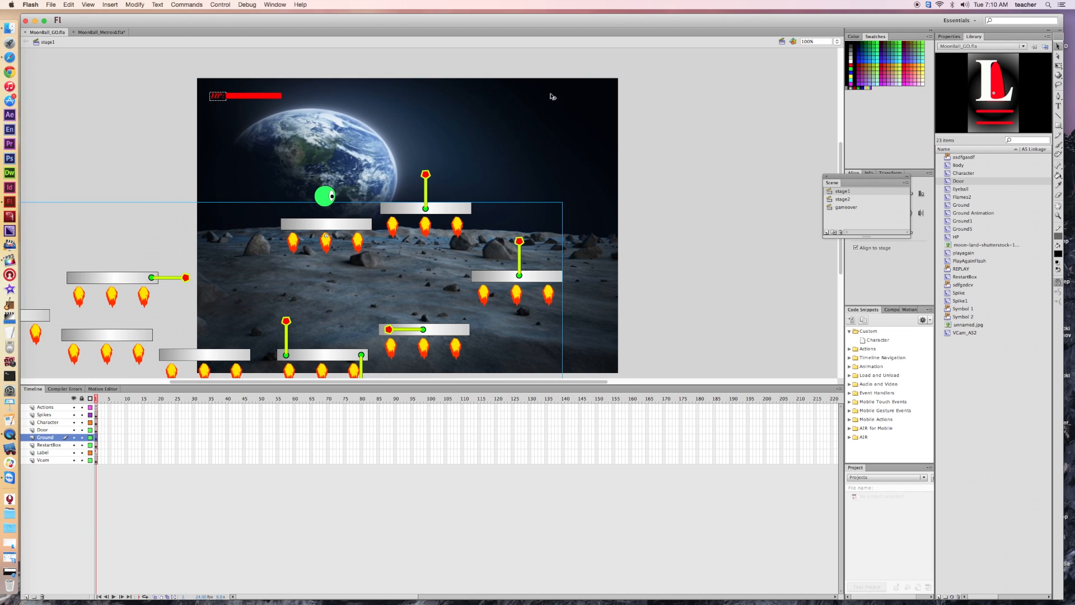
{"action": "scroll", "coordinate": [431, 129], "scroll_direction": "left", "scroll_amount": 2}
{"action": "scroll", "coordinate": [429, 128], "scroll_direction": "left", "scroll_amount": 3}
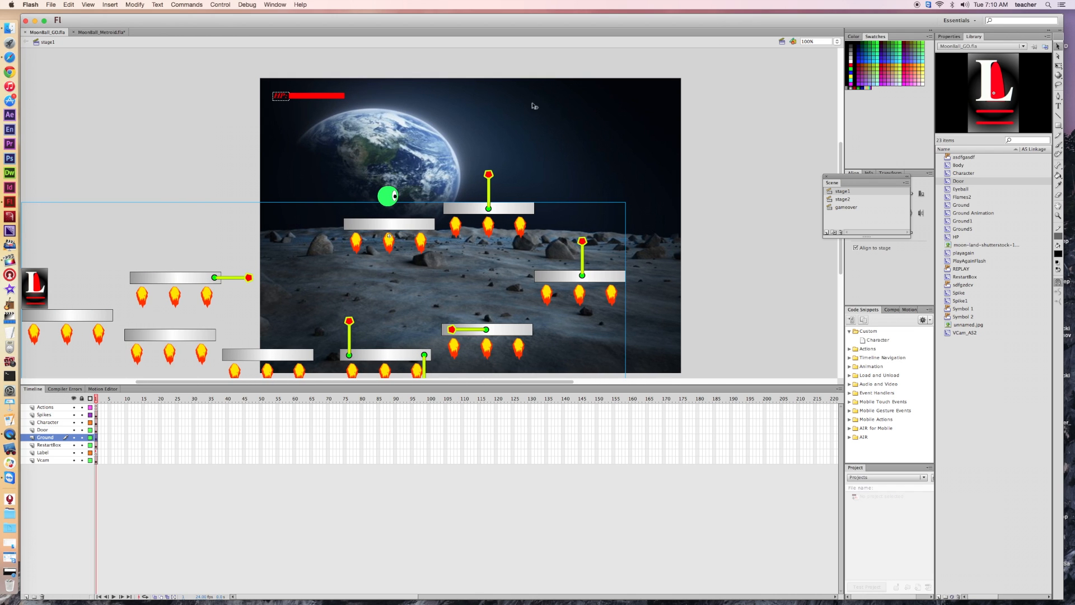
{"action": "scroll", "coordinate": [192, 166], "scroll_direction": "left", "scroll_amount": 5}
{"action": "scroll", "coordinate": [193, 166], "scroll_direction": "right", "scroll_amount": 1}
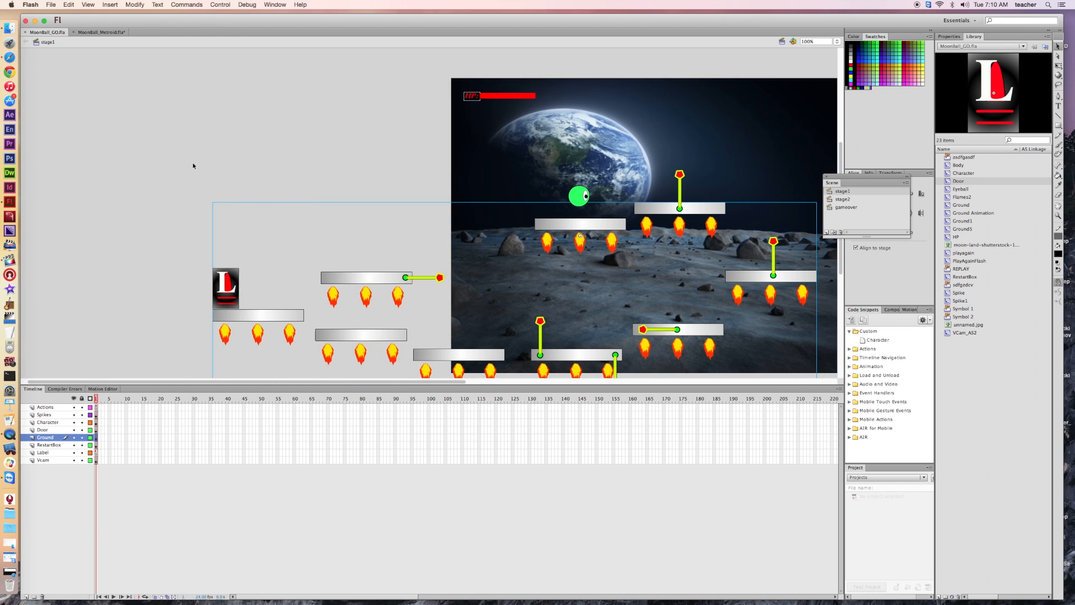
{"action": "left_click", "coordinate": [229, 294]}
{"action": "right_click", "coordinate": [230, 293]}
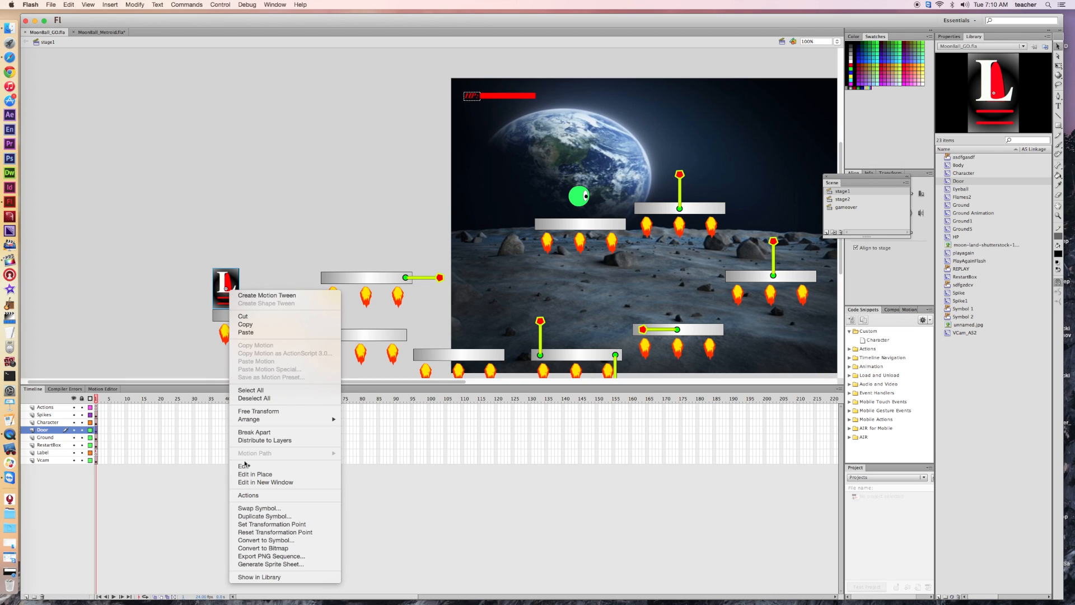
{"action": "left_click", "coordinate": [248, 495]}
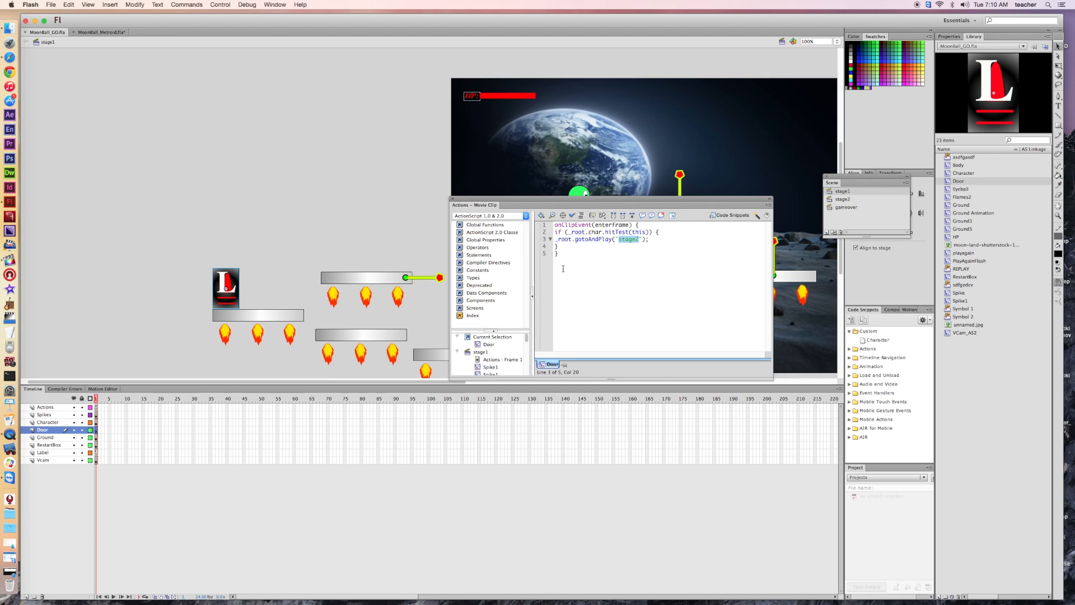
{"action": "left_click_drag", "start_coordinate": [515, 200], "coordinate": [488, 199]}
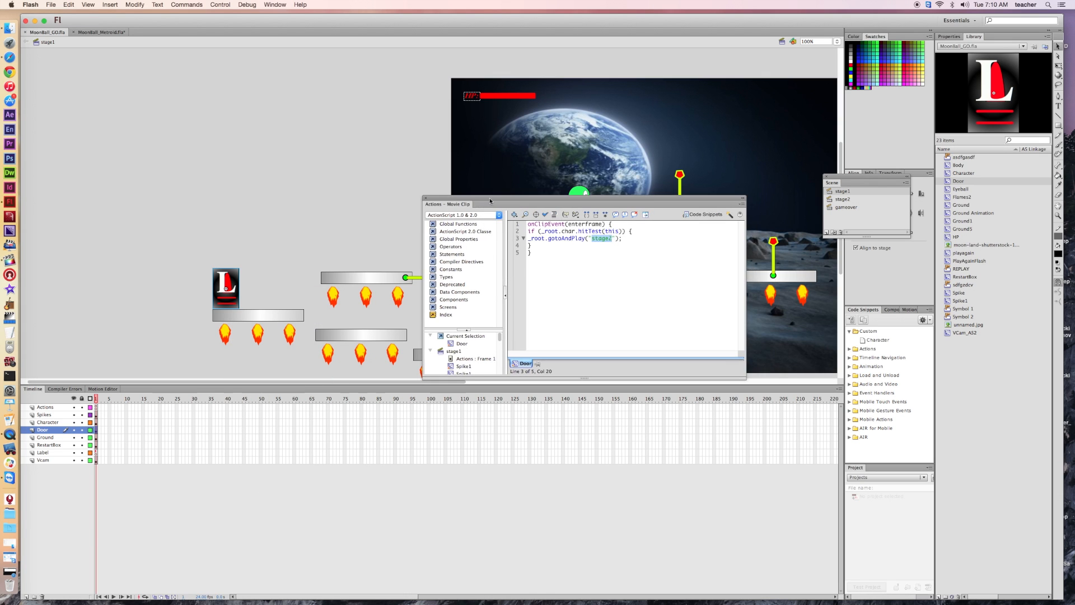
{"action": "left_click", "coordinate": [426, 199]}
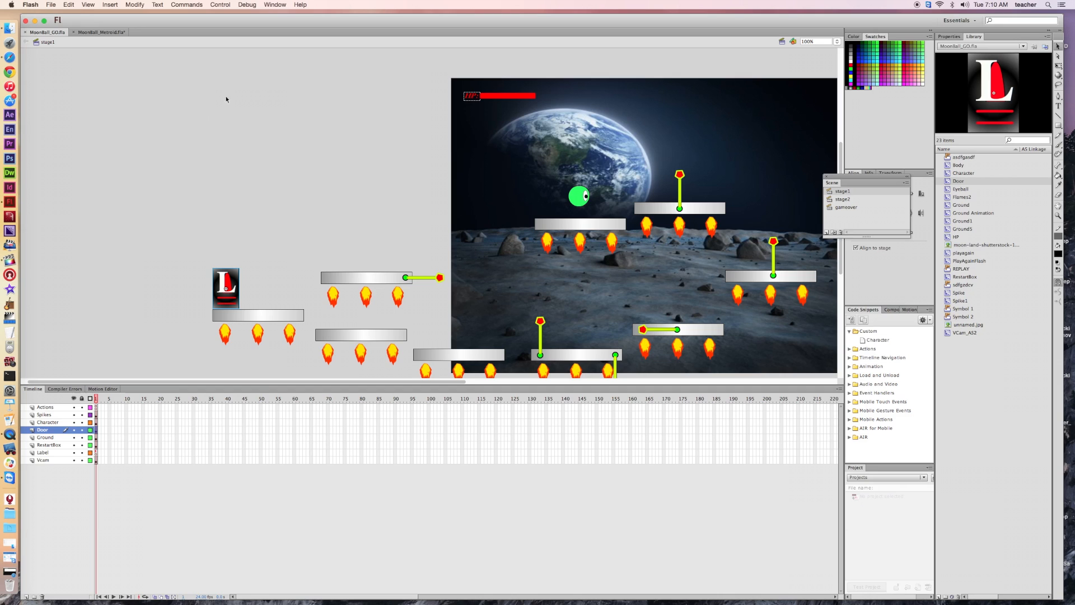
Open the stage2 scene and add a new layer named Label above the Ground layer
{"action": "left_click", "coordinate": [782, 42]}
{"action": "left_click", "coordinate": [796, 60]}
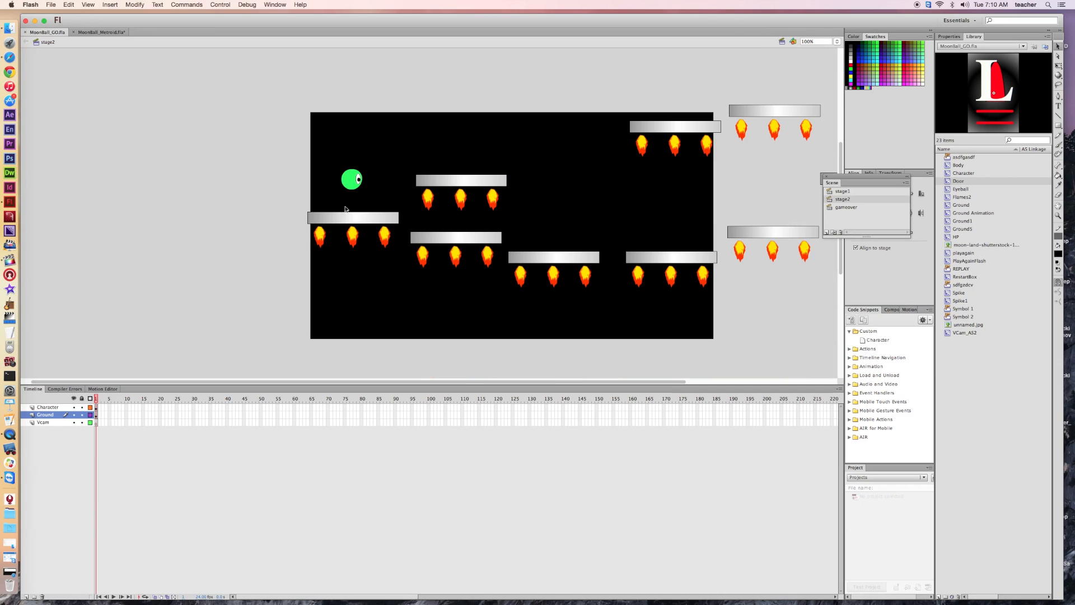
{"action": "scroll", "coordinate": [109, 337], "scroll_direction": "right", "scroll_amount": 1}
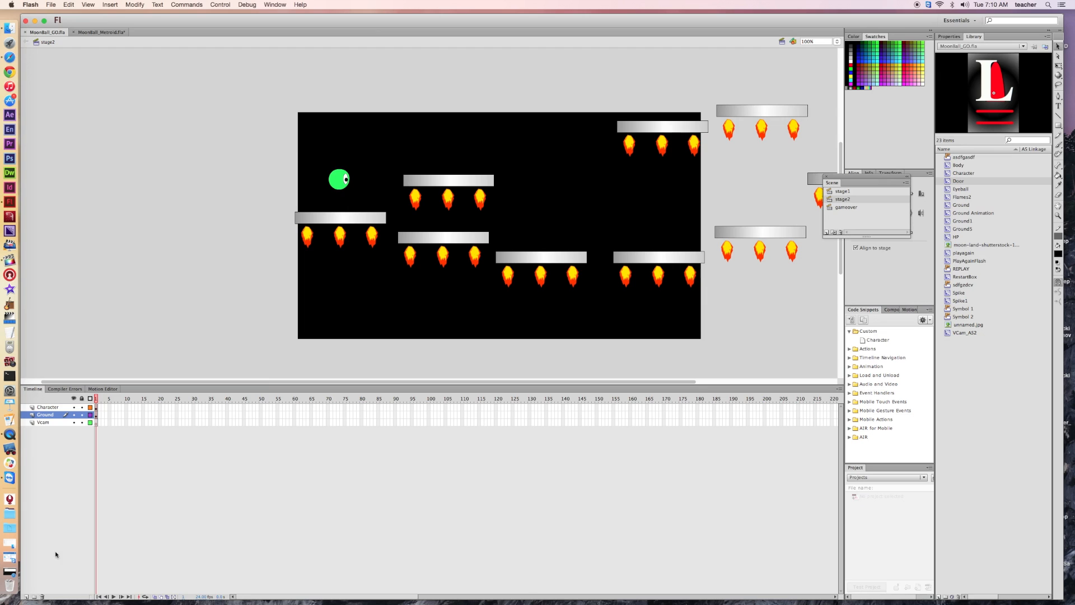
{"action": "left_click", "coordinate": [26, 596]}
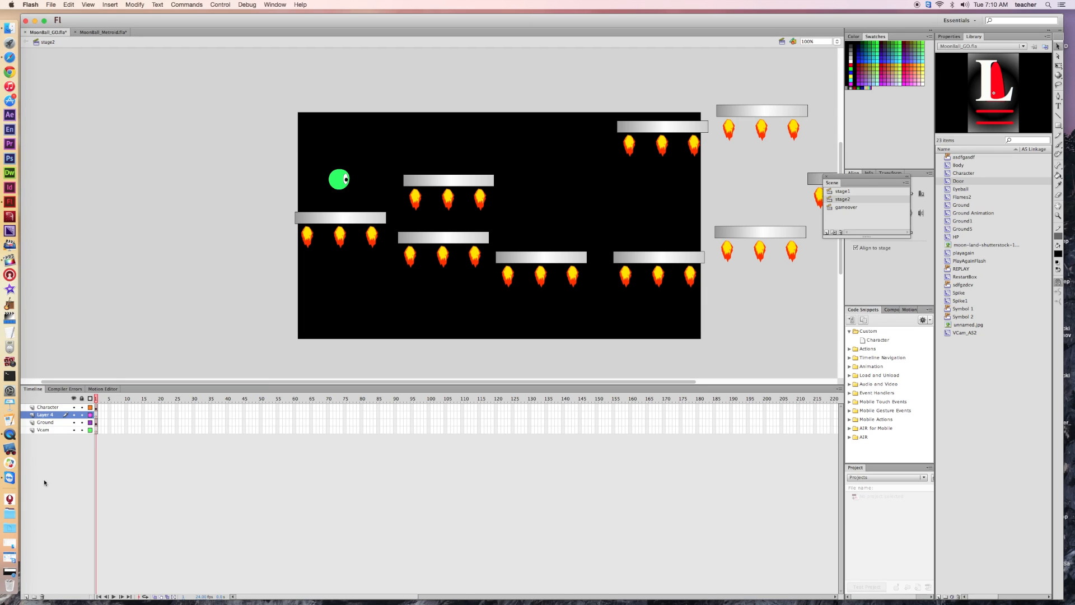
{"action": "double_click", "coordinate": [48, 415]}
{"action": "type", "text": "l"}
{"action": "key", "text": "Return"}
Set the Label layer's frame label to stage2, and test the movie to check the door before closing the test
{"action": "left_click", "coordinate": [951, 37]}
{"action": "left_click", "coordinate": [983, 80]}
{"action": "type", "text": "stage2"}
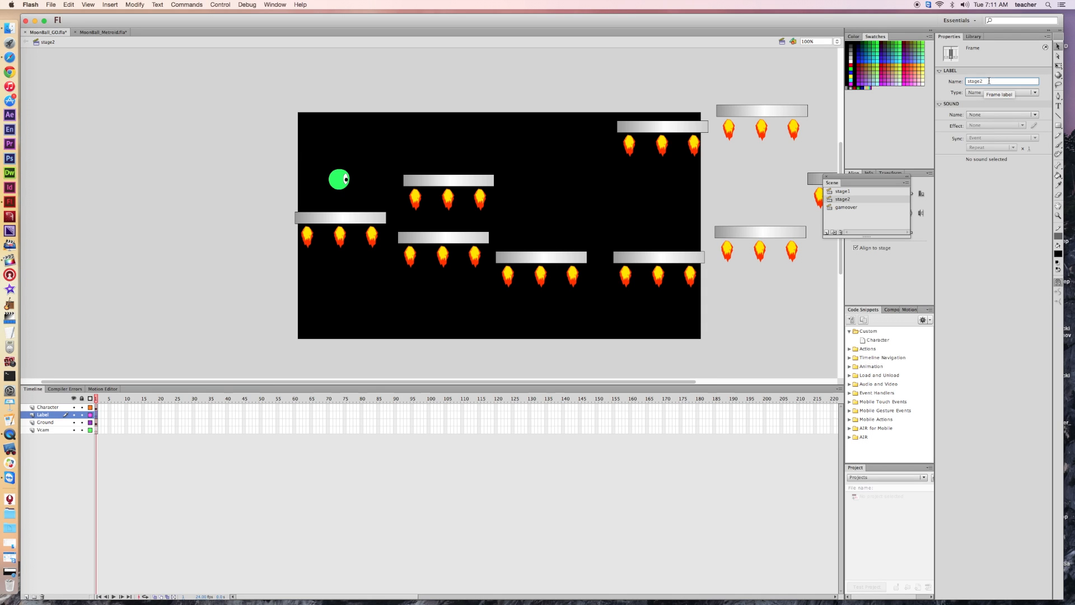
{"action": "left_click", "coordinate": [639, 83]}
{"action": "key", "text": "super+Return"}
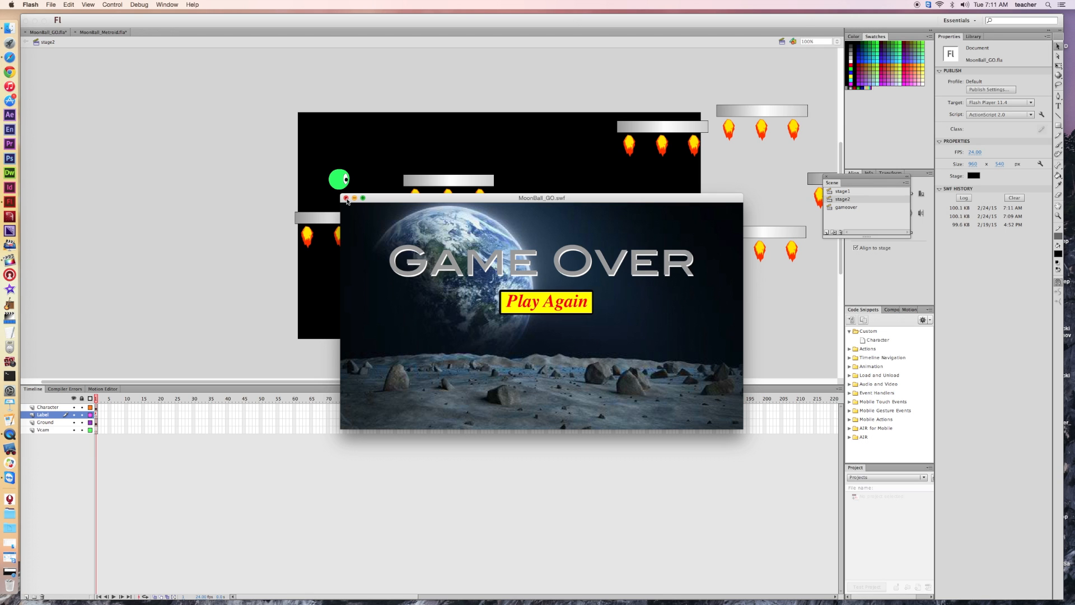
{"action": "left_click", "coordinate": [346, 198]}
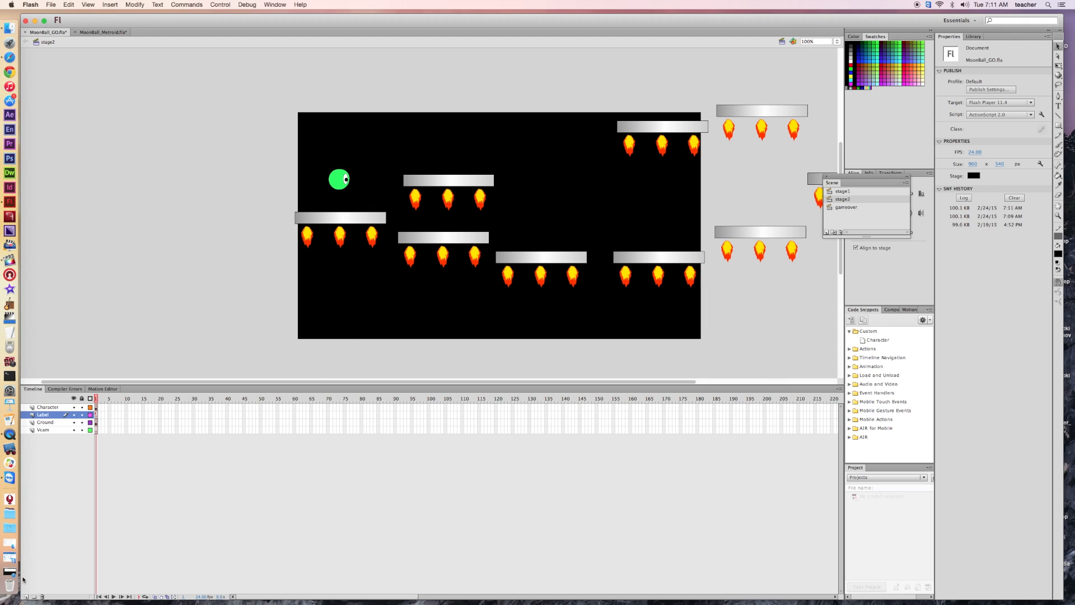
Add a new layer named Actions above the Label layer in stage2
{"action": "left_click", "coordinate": [26, 597]}
{"action": "double_click", "coordinate": [55, 414]}
{"action": "type", "text": "Action"}
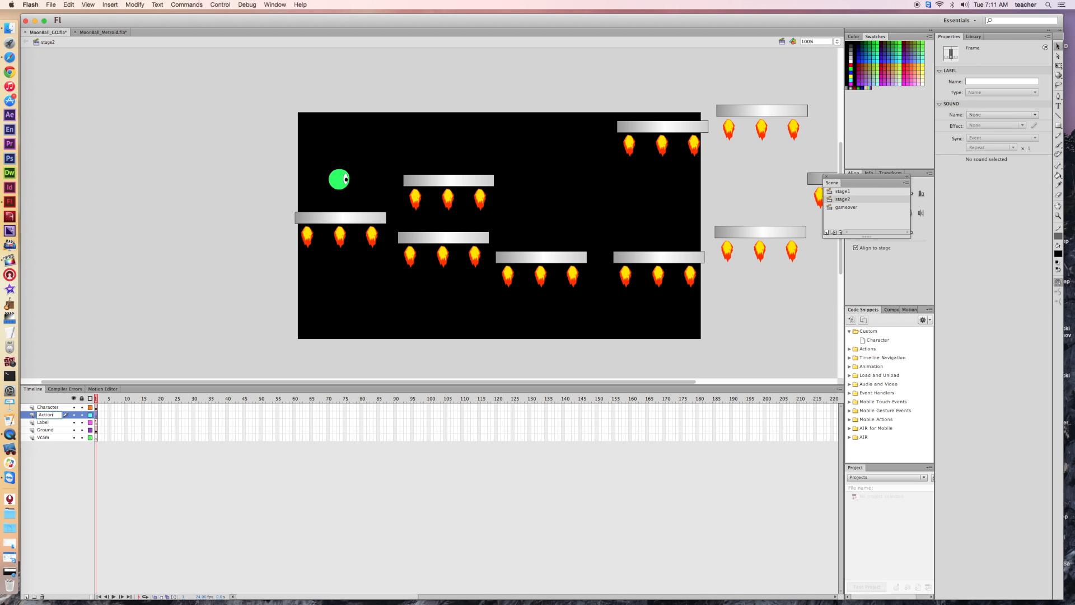
{"action": "type", "text": "s"}
{"action": "key", "text": "Return"}
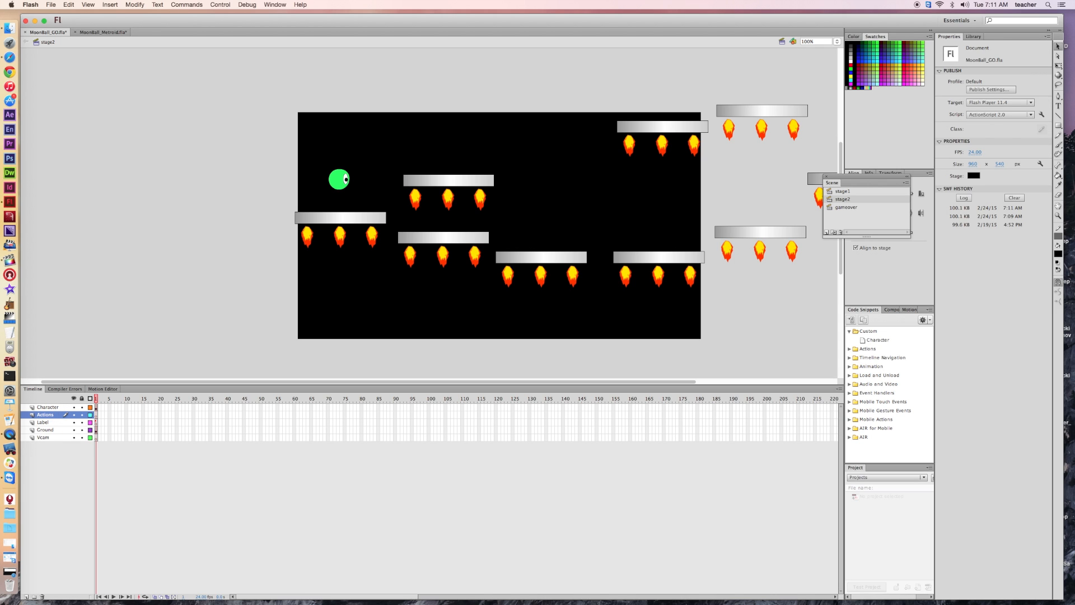
Add the script stop(); to frame 1 of the Actions layer and close the script editor
{"action": "left_click", "coordinate": [97, 417]}
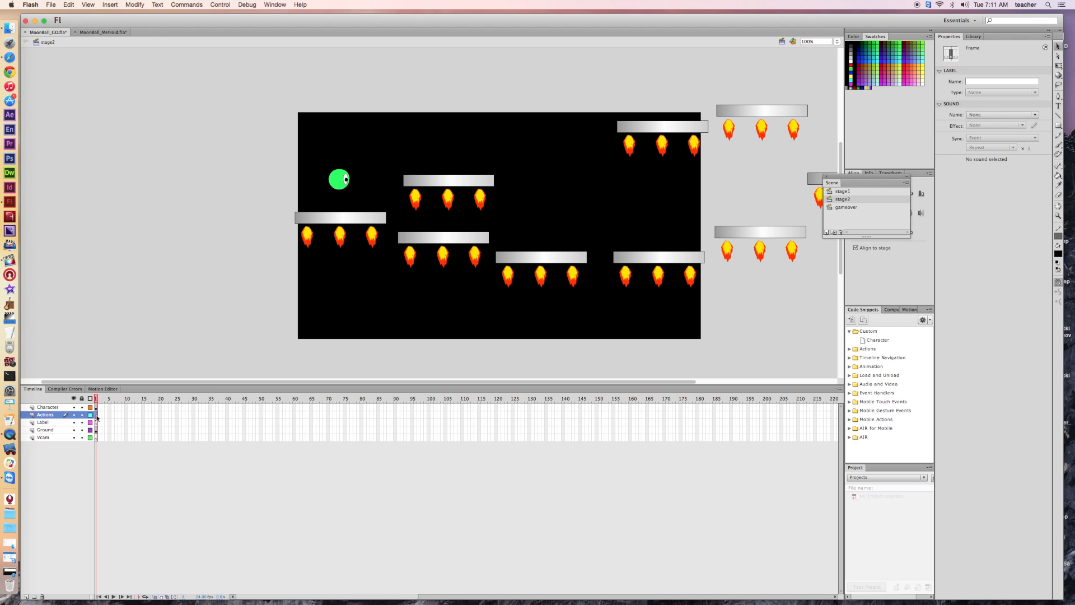
{"action": "right_click", "coordinate": [97, 417]}
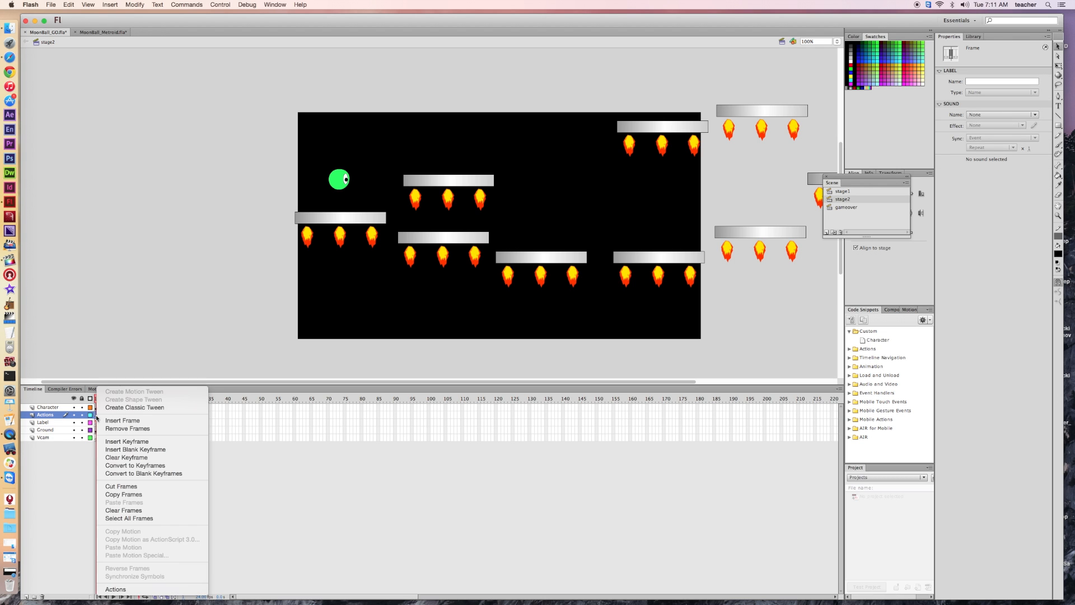
{"action": "left_click", "coordinate": [132, 590]}
{"action": "type", "text": "stop();"}
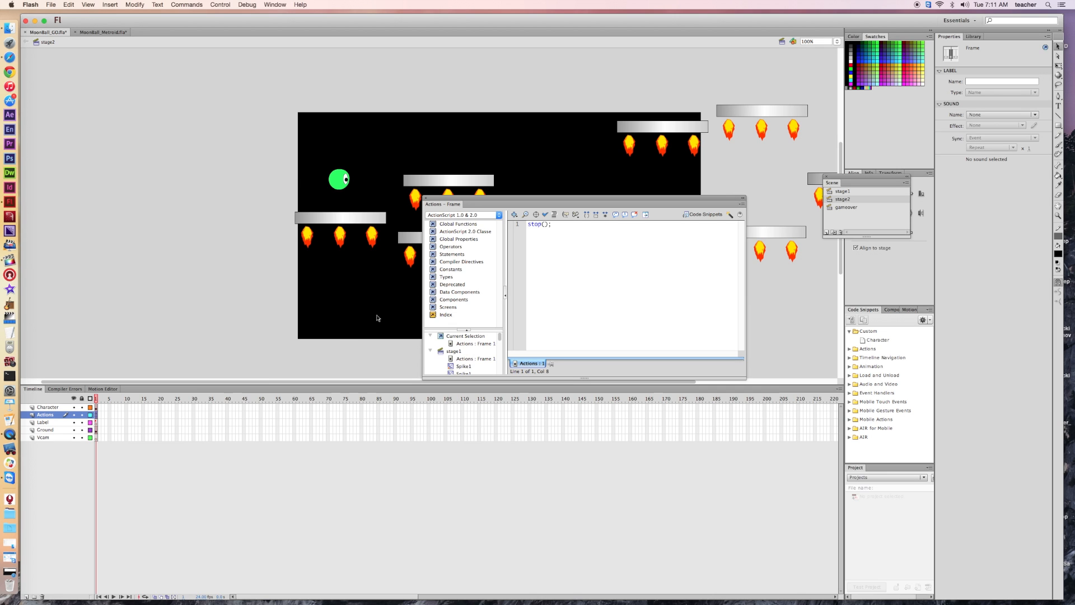
{"action": "left_click", "coordinate": [427, 201]}
Test the movie, move the ball character across the stage2 platforms to check the level, and close the test
{"action": "key", "text": "super+Return"}
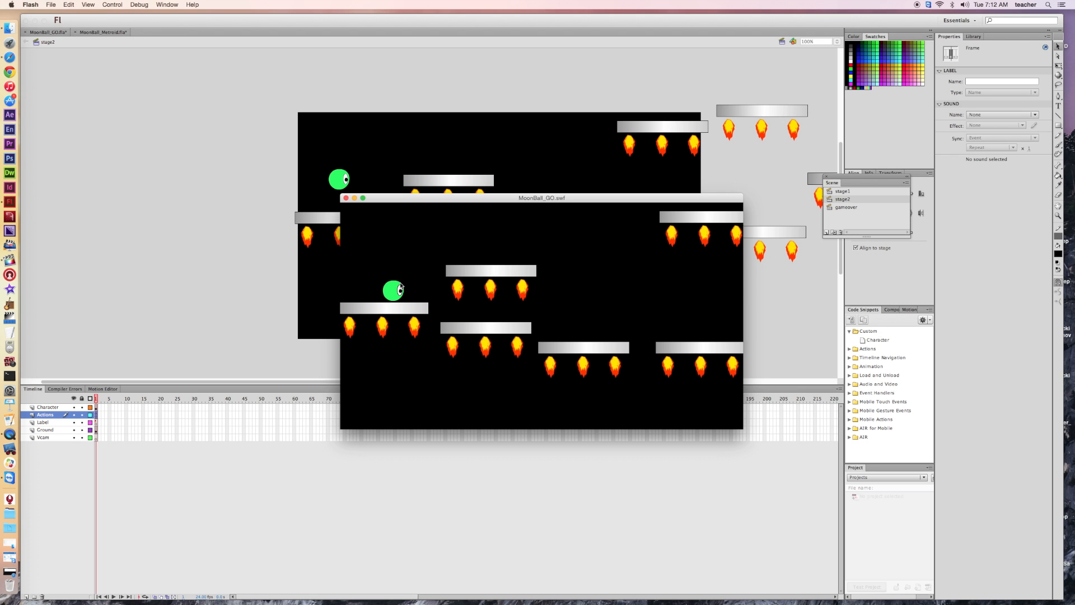
{"action": "key", "text": "Right"}
{"action": "key", "text": "Up"}
{"action": "key", "text": "Right"}
{"action": "key", "text": "Up"}
{"action": "key", "text": "Up"}
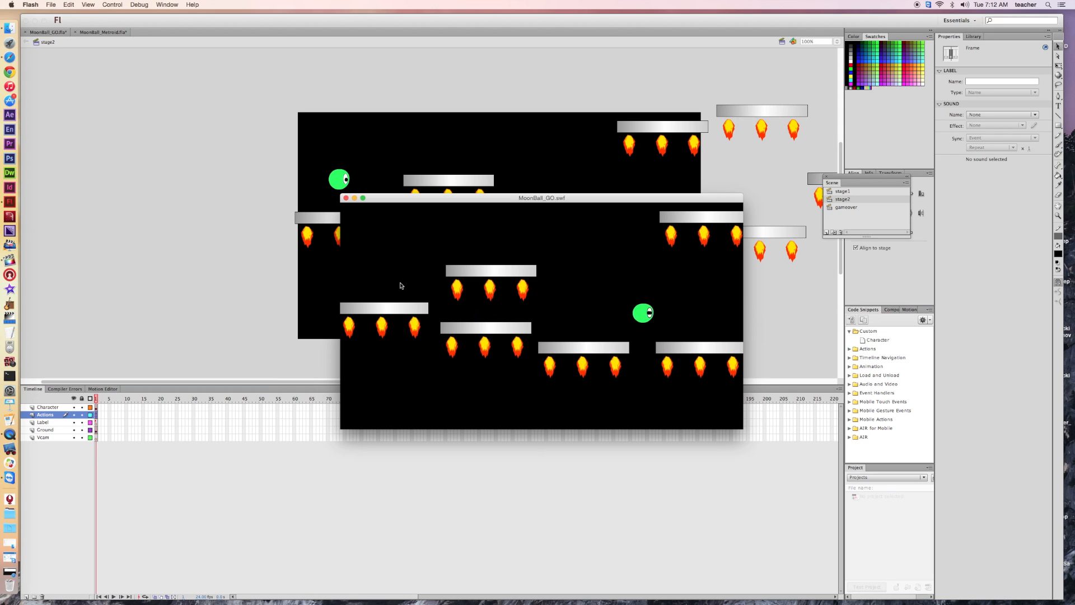
{"action": "key", "text": "Left"}
{"action": "key", "text": "Left"}
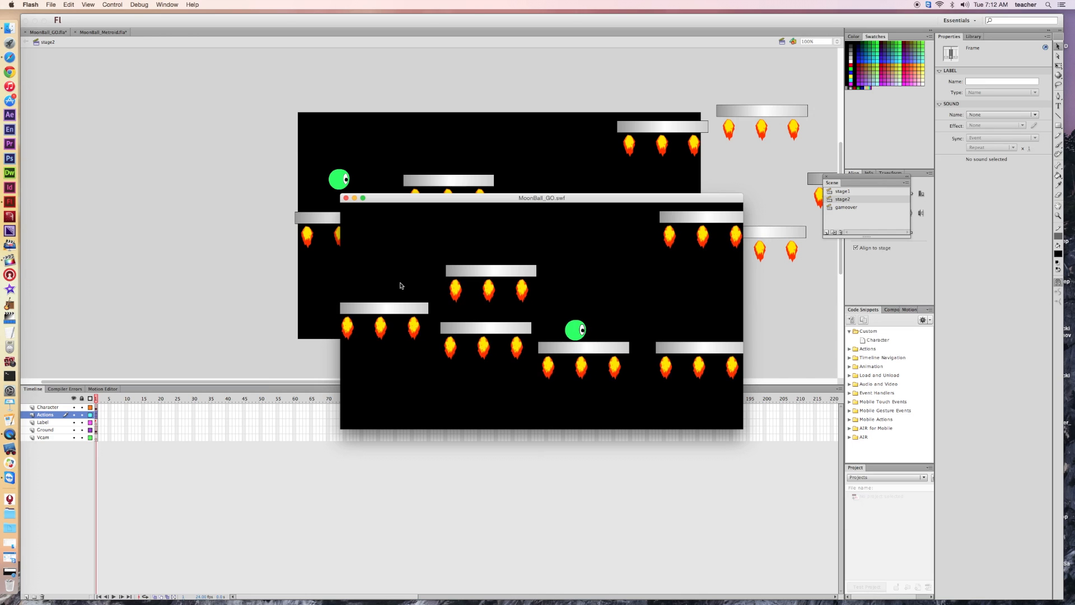
{"action": "key", "text": "Left"}
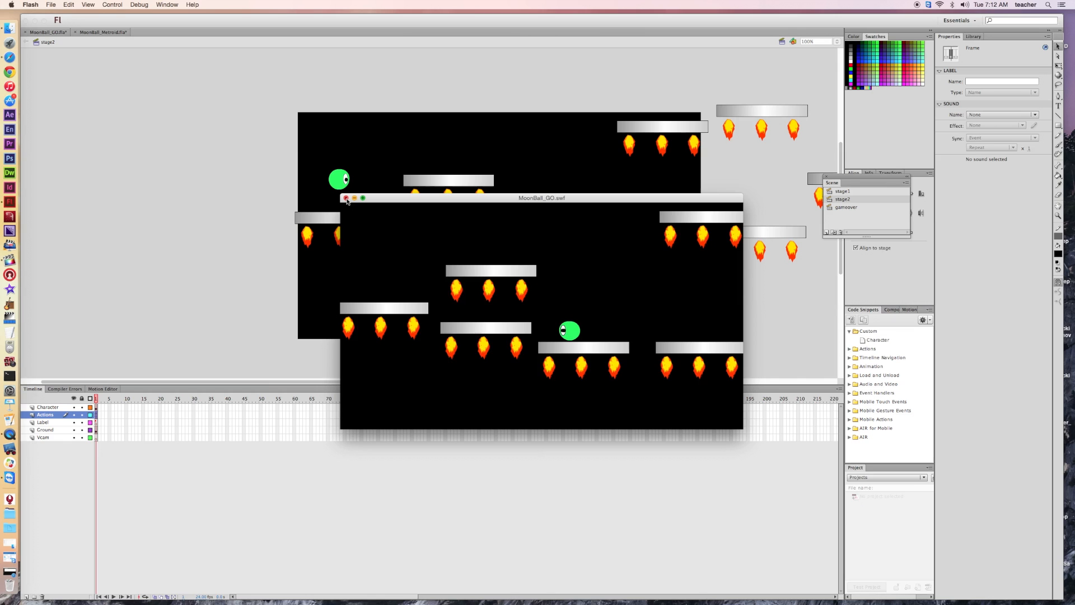
{"action": "left_click", "coordinate": [346, 198]}
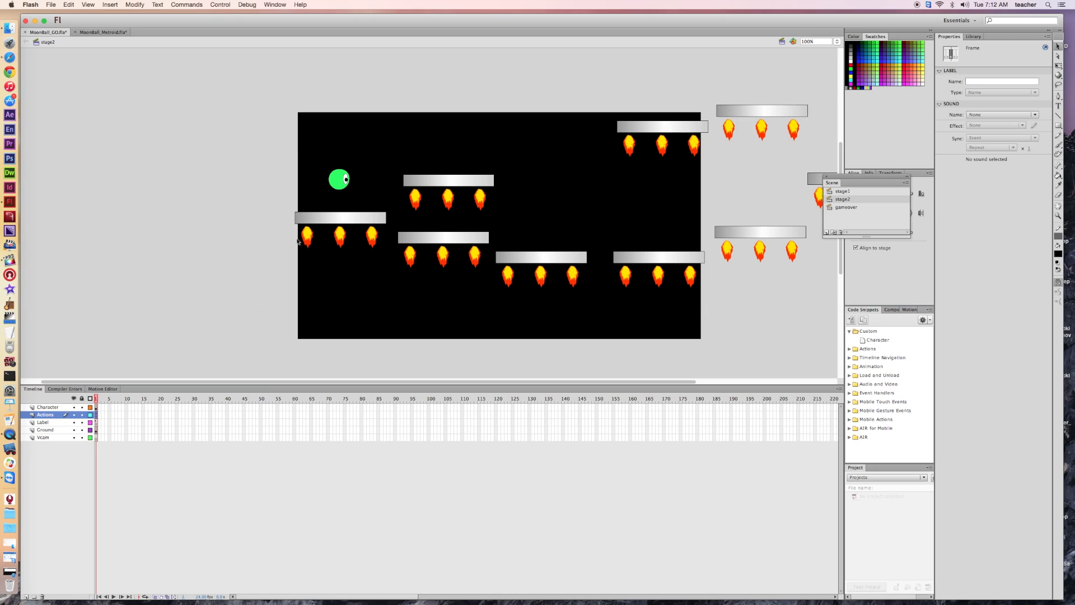
Switch to the MoonBall_Metroid.fla document and move the stage1 character onto the steps beside the joystick lever
{"action": "left_click", "coordinate": [100, 33]}
{"action": "scroll", "coordinate": [367, 199], "scroll_direction": "right", "scroll_amount": 10}
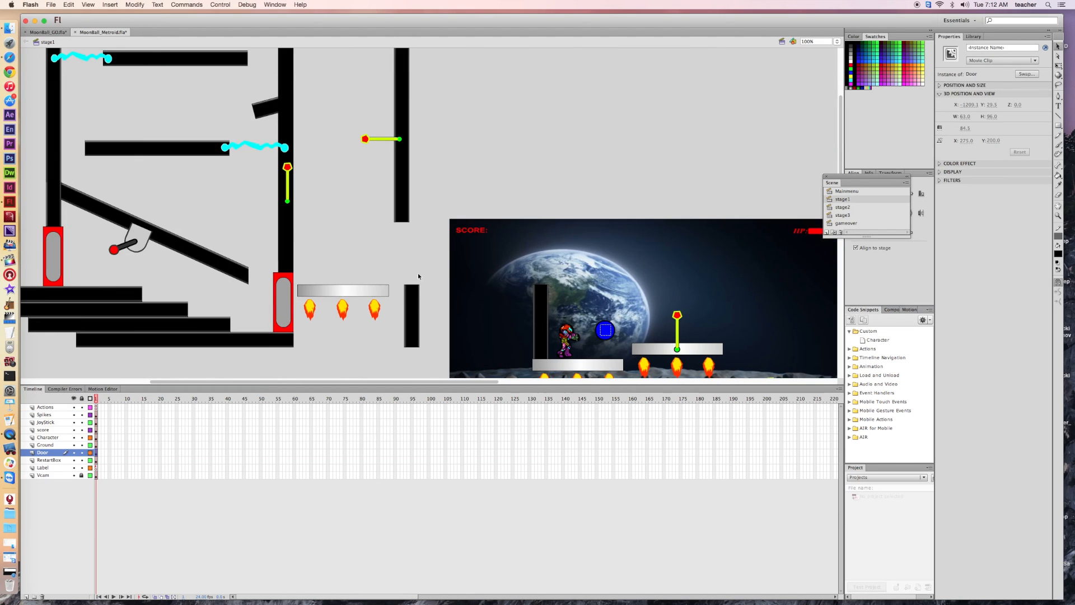
{"action": "left_click_drag", "start_coordinate": [558, 334], "coordinate": [175, 282]}
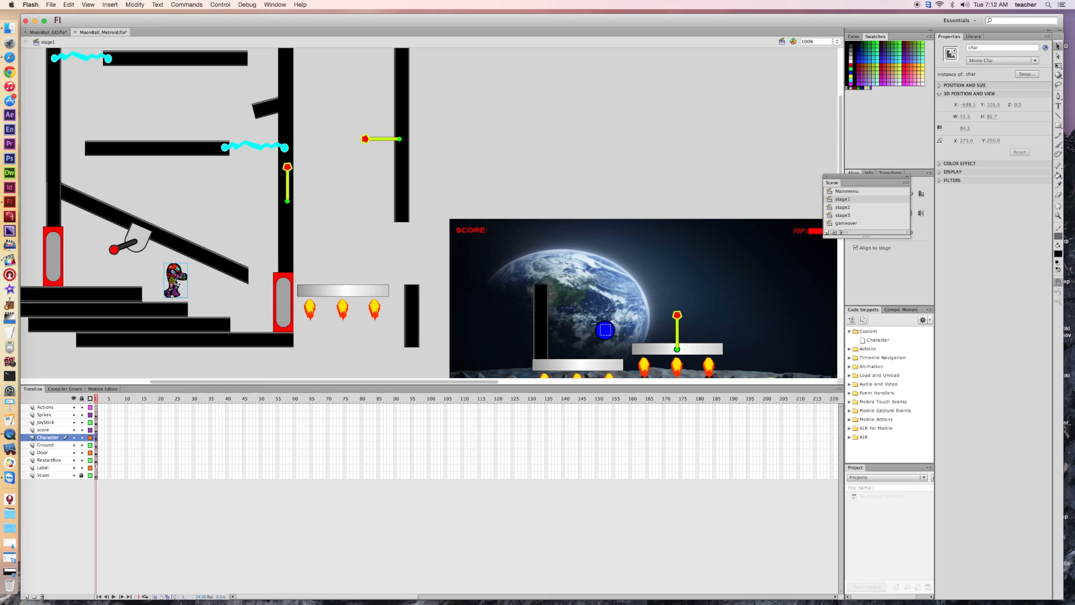
Test the movie, start the game, move the character past the lever to check how it operates the door, and close the test
{"action": "key", "text": "super+Return"}
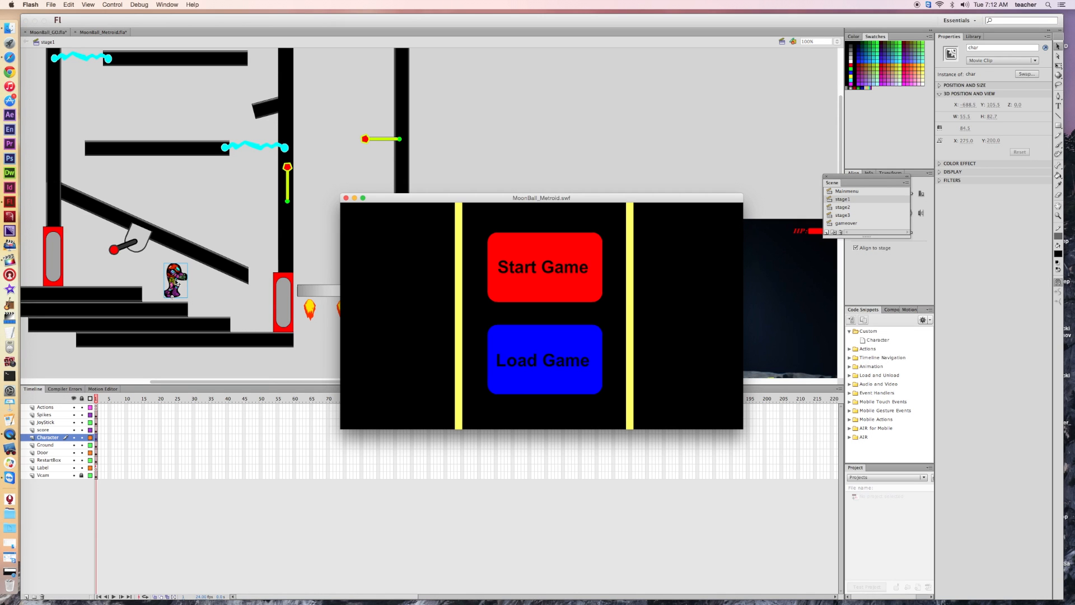
{"action": "left_click", "coordinate": [583, 279]}
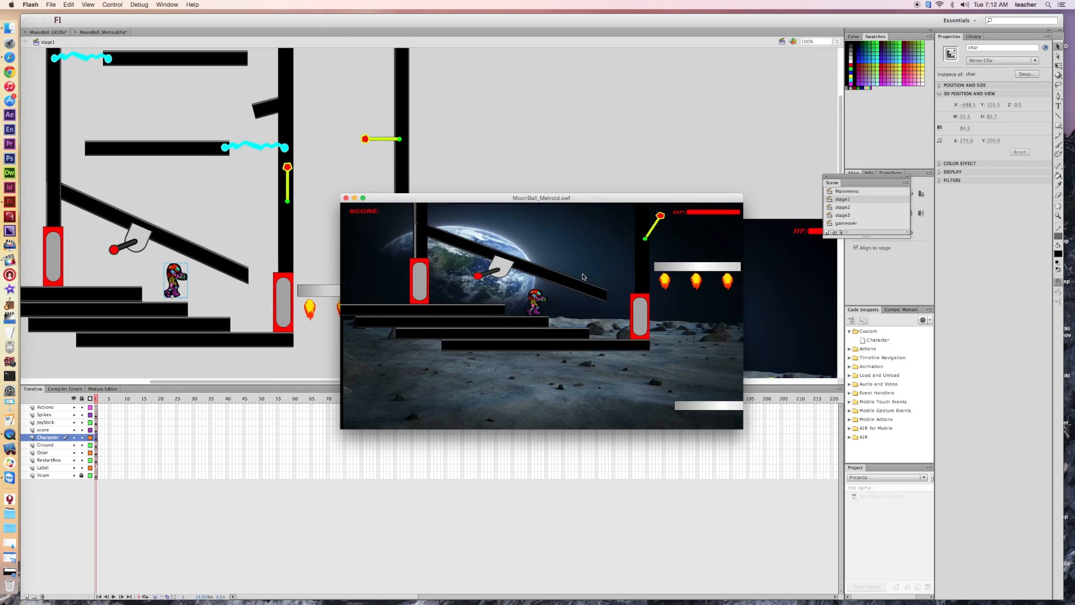
{"action": "key", "text": "Left"}
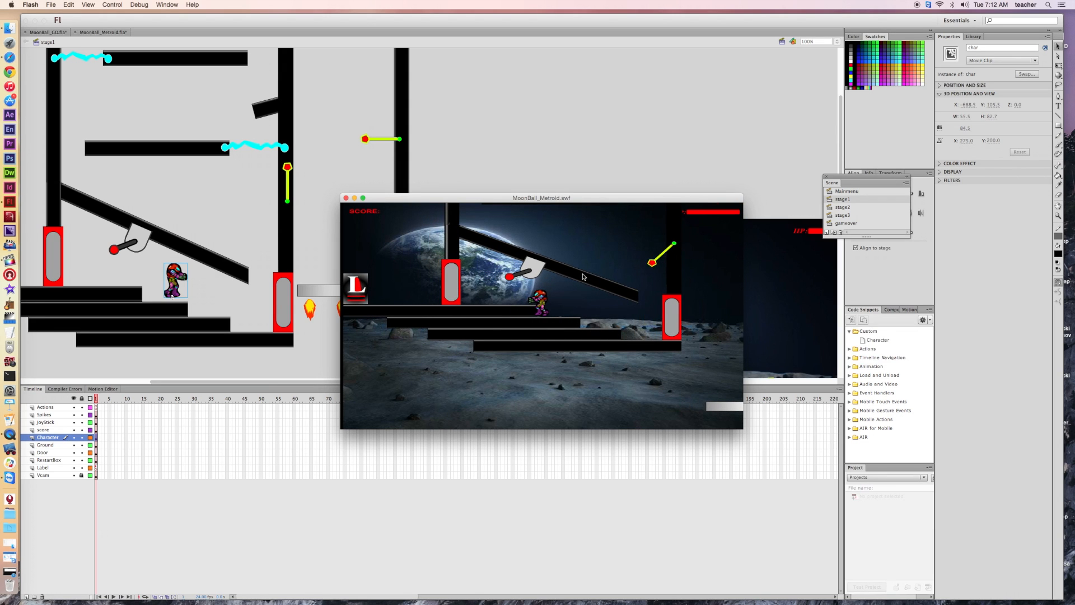
{"action": "key", "text": "Up"}
{"action": "key", "text": "Left"}
{"action": "key", "text": "Right"}
{"action": "key", "text": "Right"}
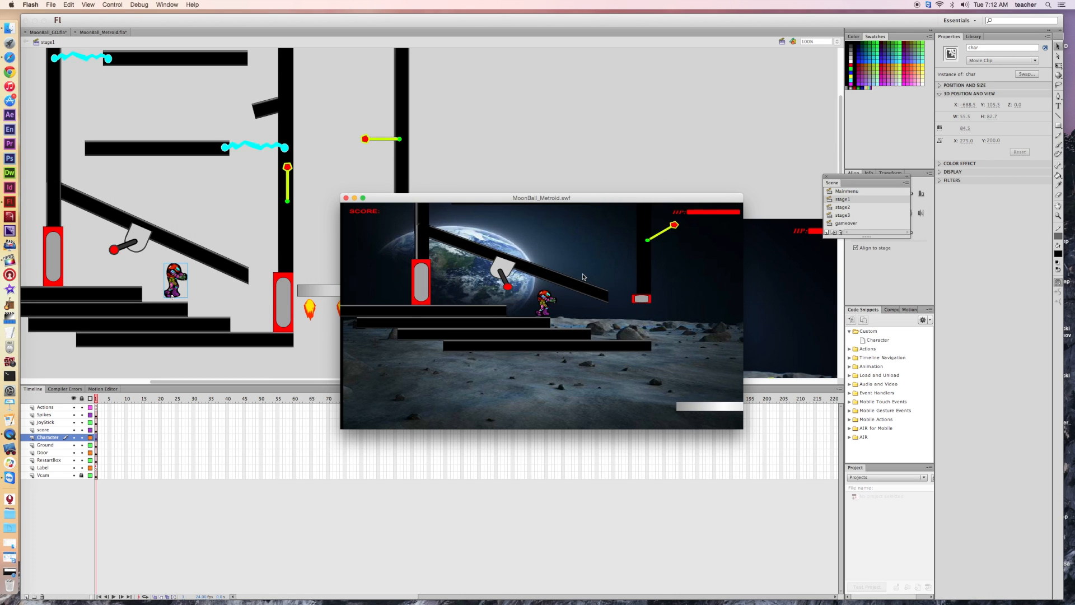
{"action": "key", "text": "Left"}
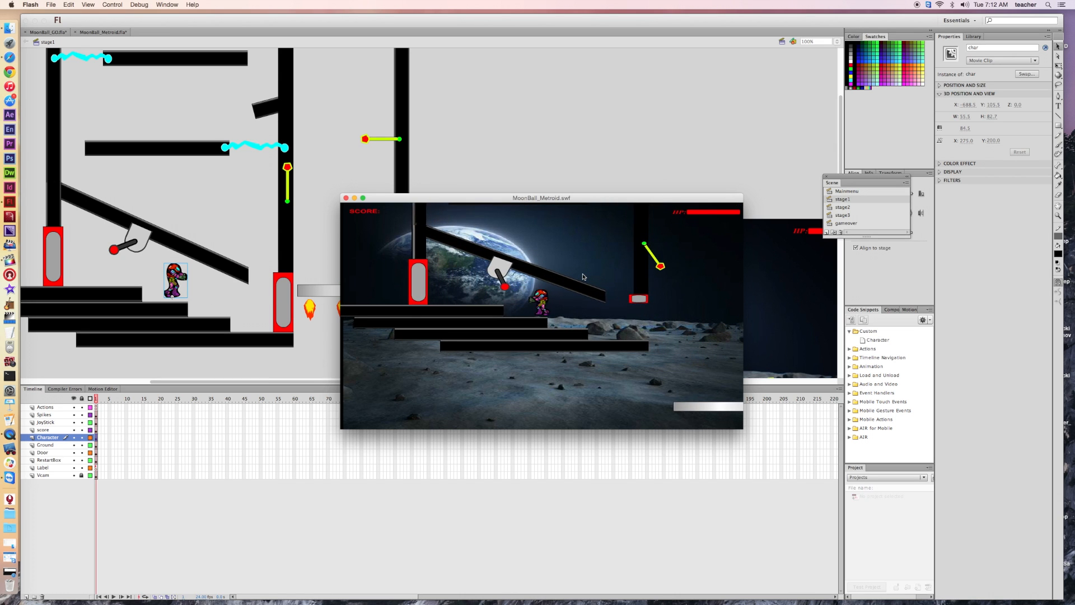
{"action": "key", "text": "Left"}
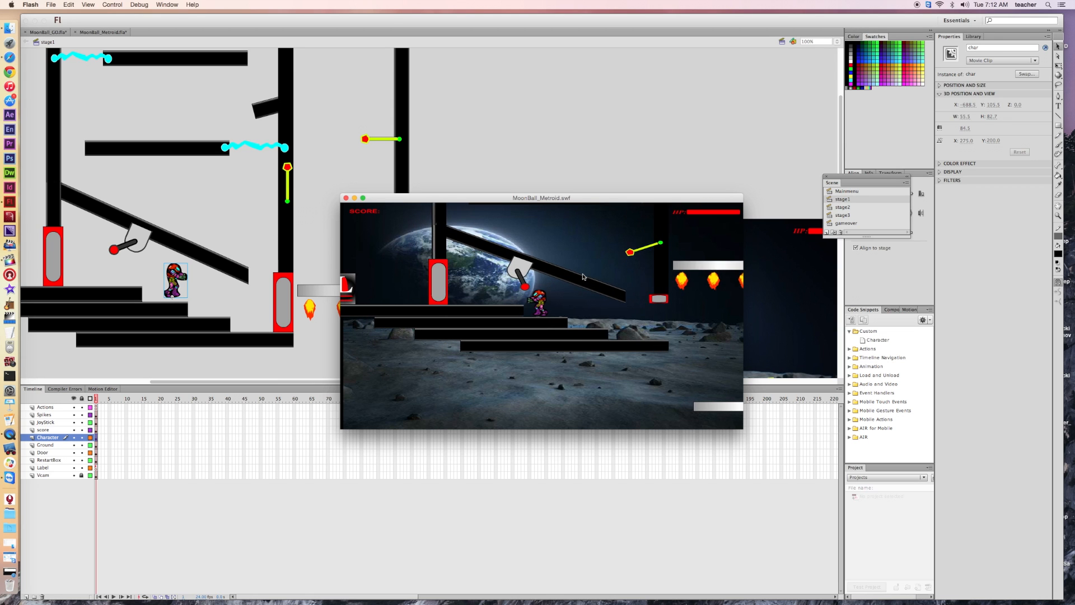
{"action": "key", "text": "Right"}
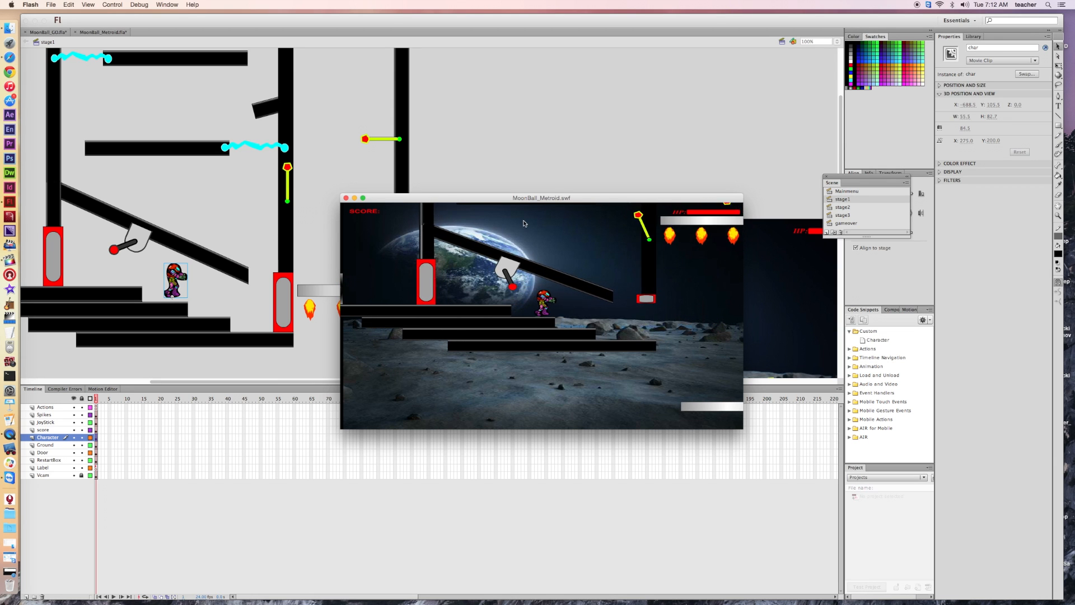
{"action": "left_click", "coordinate": [346, 198]}
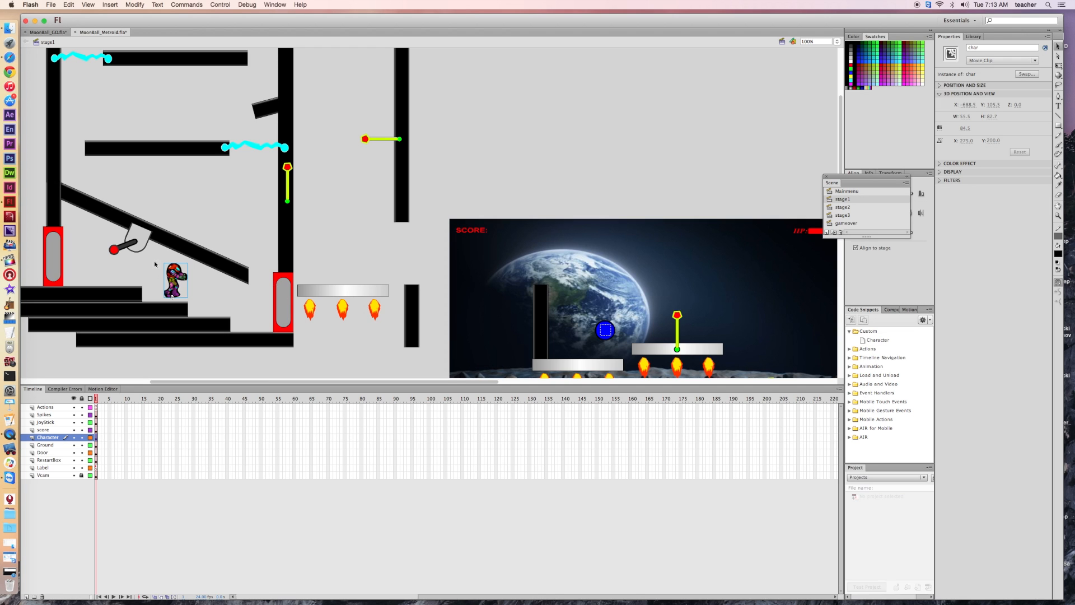
Copy the JoyStick lever from MoonBall_Metroid.fla's stage1 and add a layer named Switch above Actions in MoonBall_GO.fla's stage2
{"action": "left_click", "coordinate": [138, 247]}
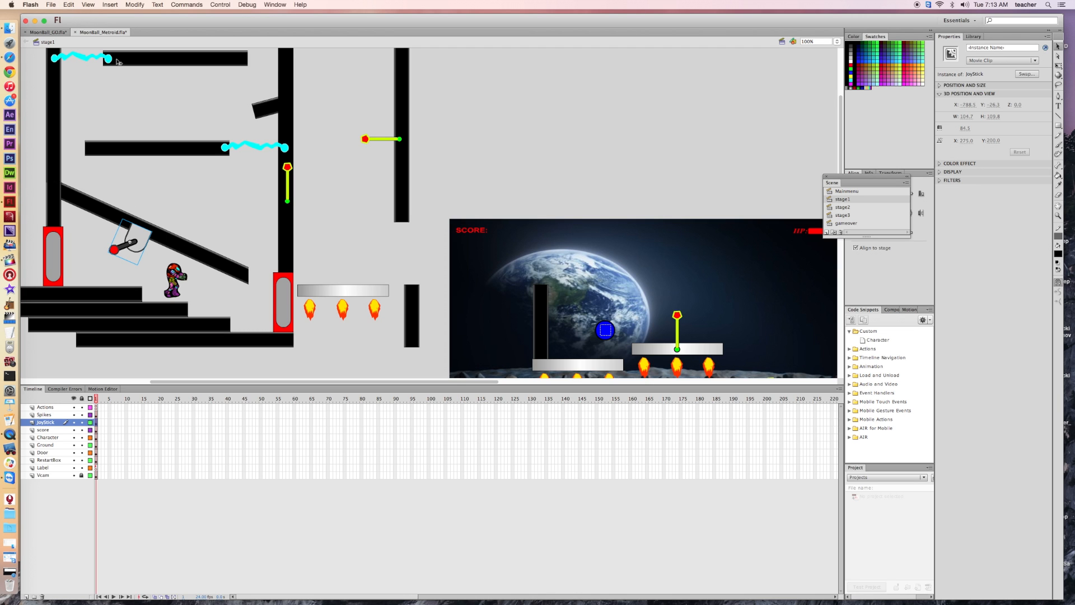
{"action": "left_click", "coordinate": [41, 29]}
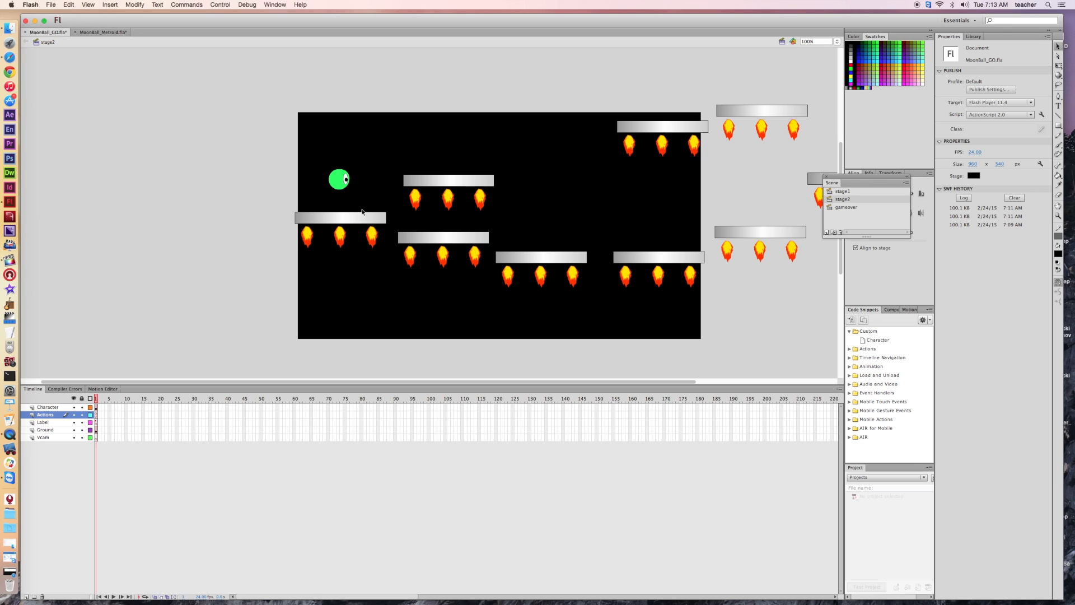
{"action": "left_click", "coordinate": [26, 597]}
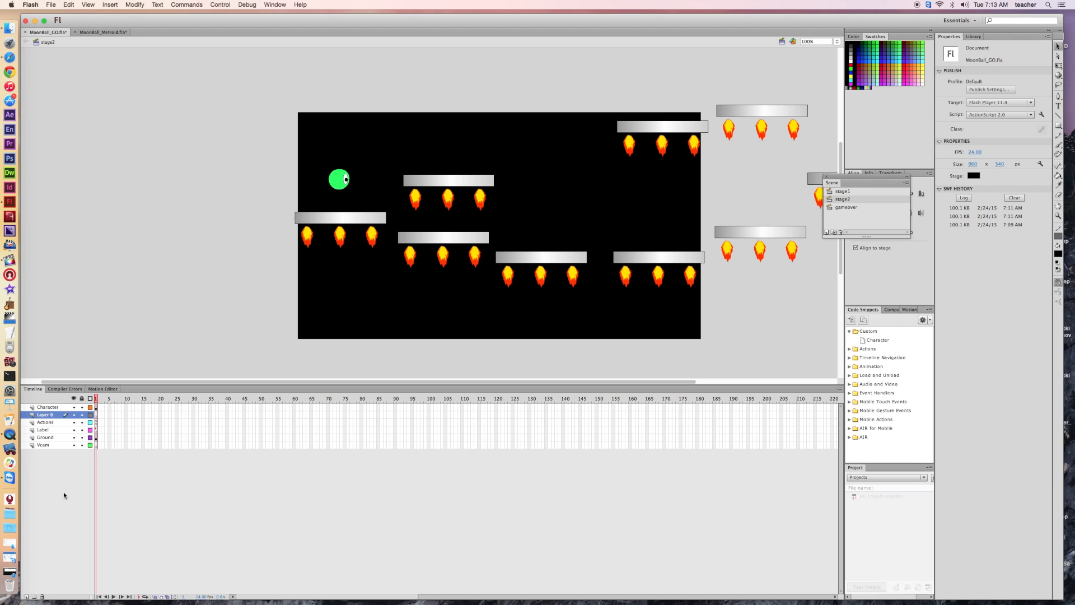
{"action": "key", "text": "y"}
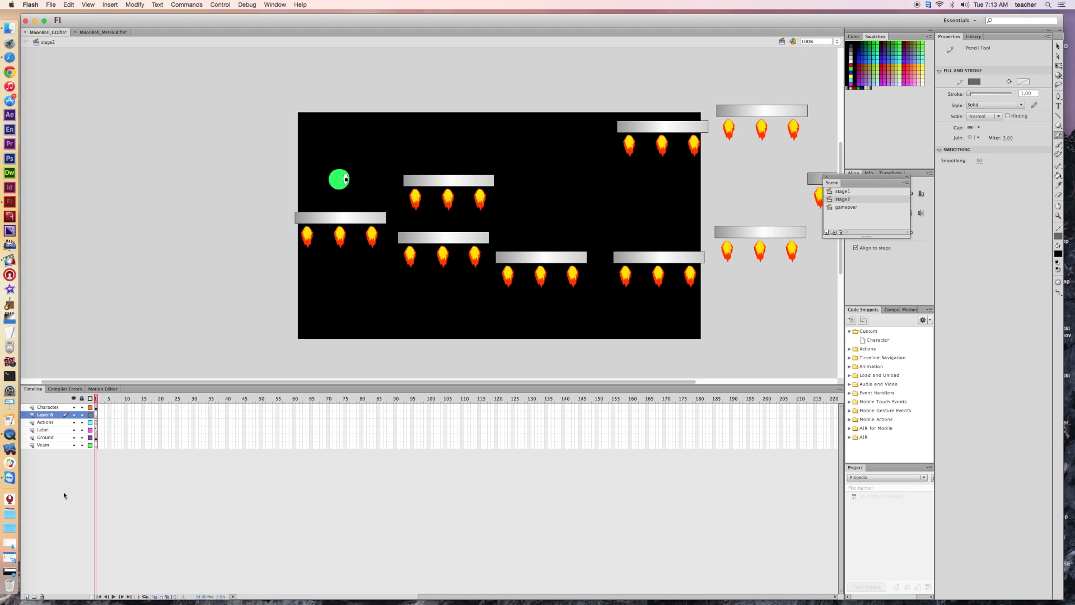
{"action": "double_click", "coordinate": [45, 415]}
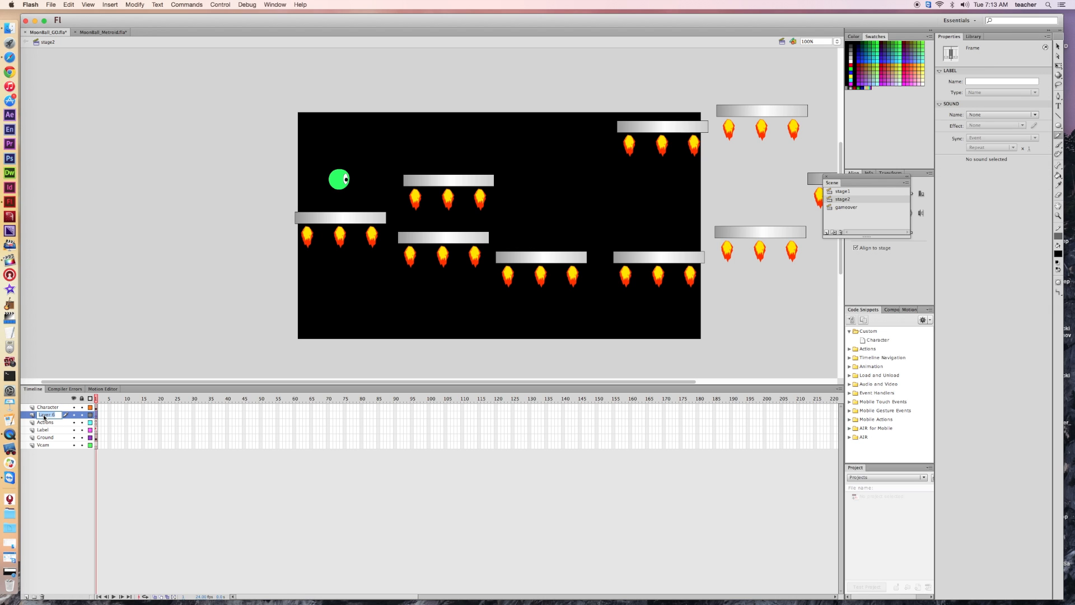
{"action": "type", "text": "Switch"}
{"action": "key", "text": "Return"}
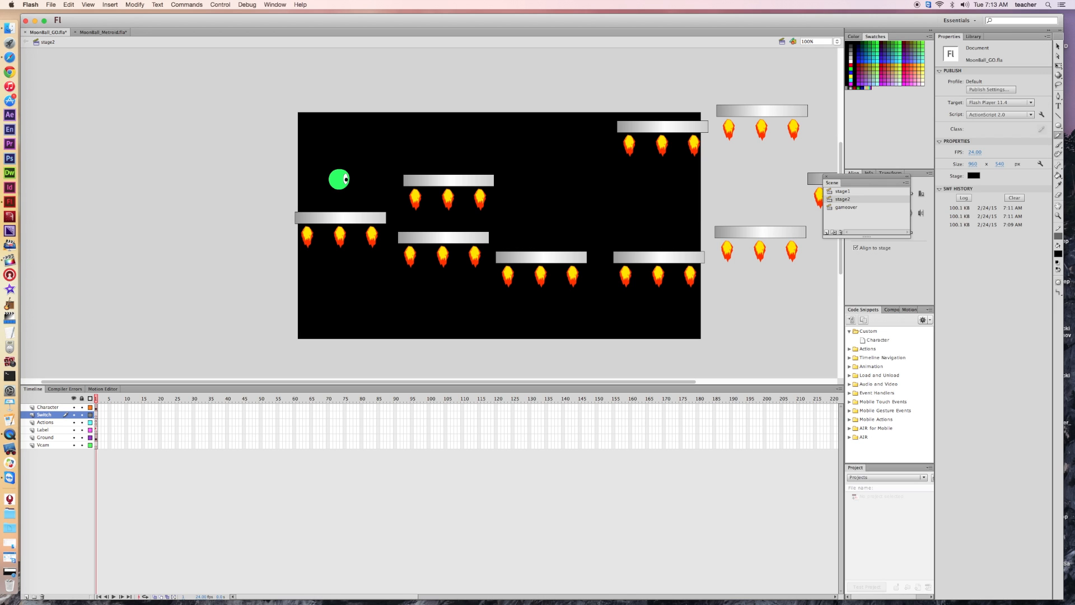
Paste the JoyStick lever onto the Switch layer and place it just above the upper platform nearest the ball character
{"action": "scroll", "coordinate": [415, 198], "scroll_direction": "right", "scroll_amount": 2}
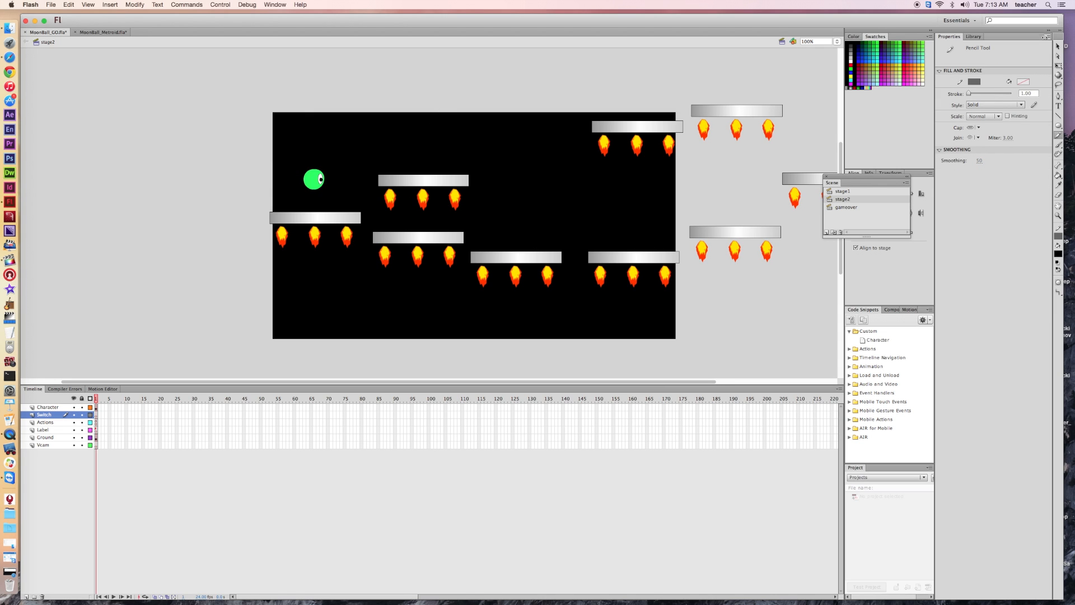
{"action": "left_click", "coordinate": [1057, 46]}
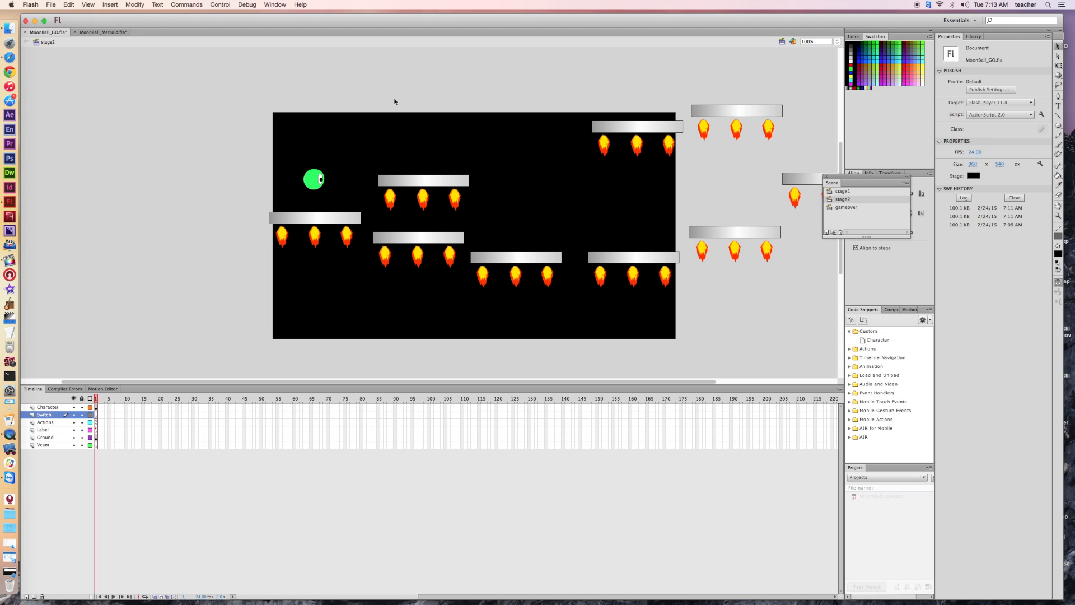
{"action": "key", "text": "cmd+v"}
{"action": "left_click_drag", "start_coordinate": [437, 208], "coordinate": [430, 134]}
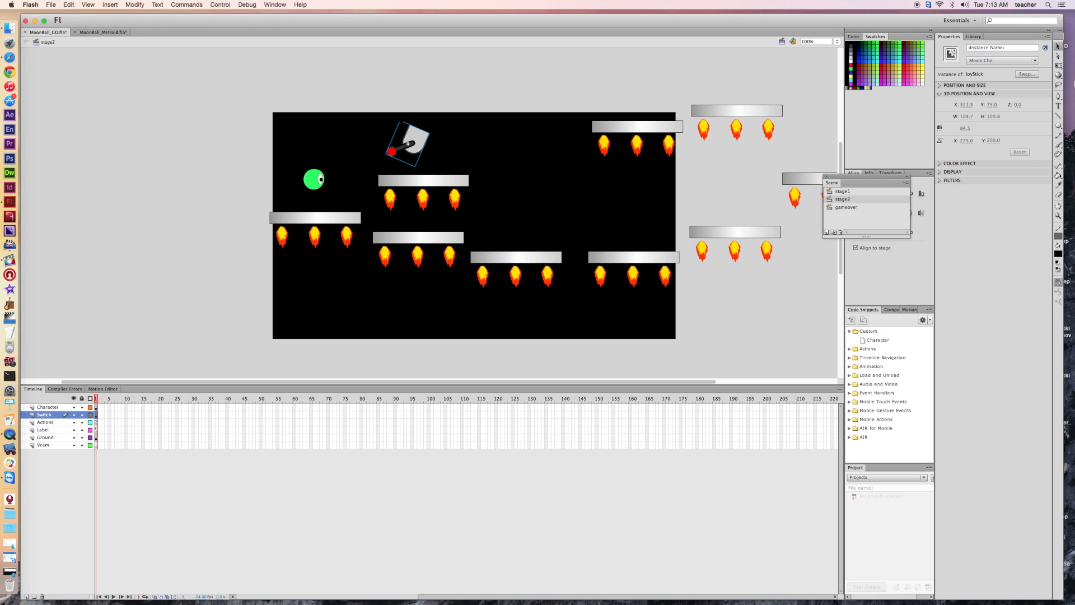
Rotate the JoyStick upright with Free Transform and place it just above the far end of the upper platform
{"action": "left_click", "coordinate": [1059, 66]}
{"action": "left_click_drag", "start_coordinate": [417, 115], "coordinate": [428, 167]}
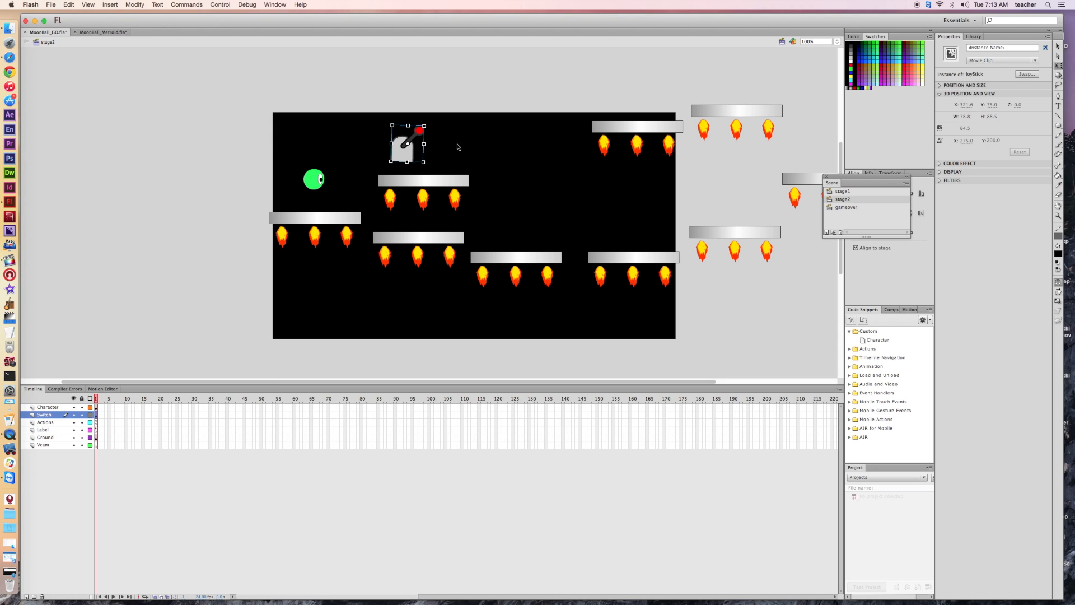
{"action": "key", "text": "v"}
{"action": "left_click_drag", "start_coordinate": [404, 155], "coordinate": [452, 168]}
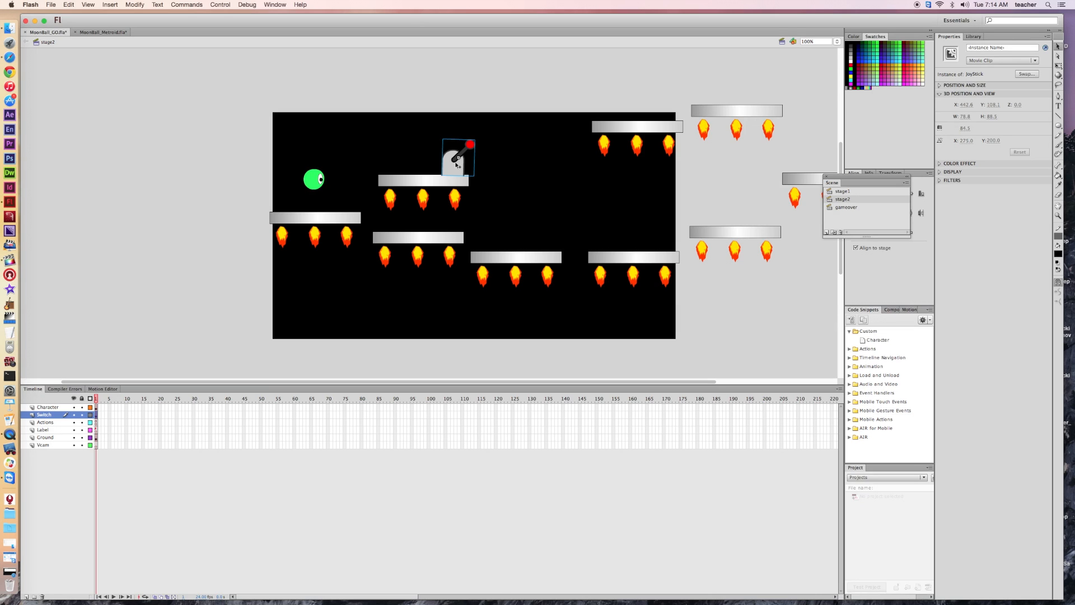
{"action": "left_click_drag", "start_coordinate": [455, 163], "coordinate": [456, 155]}
Break the JoyStick instance apart into its grey base and lever group
{"action": "right_click", "coordinate": [456, 158]}
{"action": "left_click", "coordinate": [476, 301]}
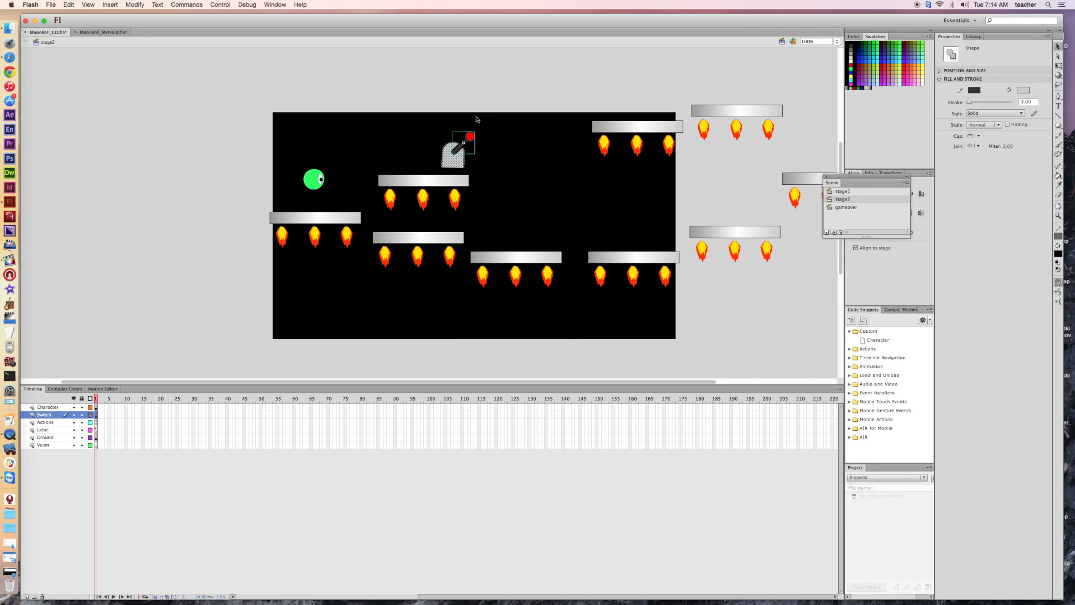
{"action": "left_click_drag", "start_coordinate": [464, 147], "coordinate": [471, 139]}
{"action": "left_click", "coordinate": [474, 148]}
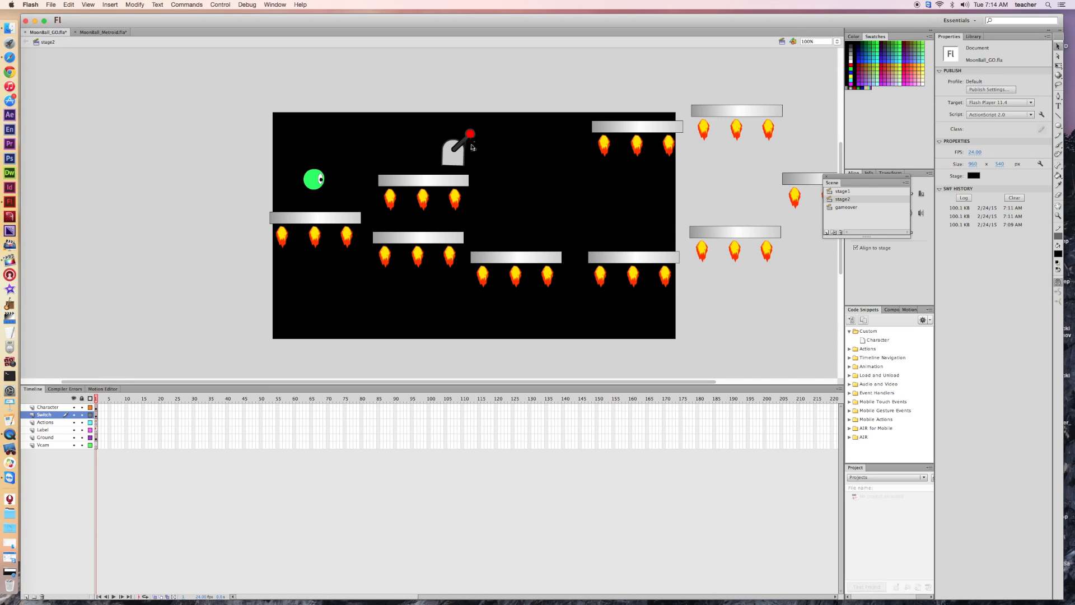
Move the lever group off the grey base to inspect the separate parts, and put it back on the base
{"action": "left_click_drag", "start_coordinate": [469, 136], "coordinate": [497, 82]}
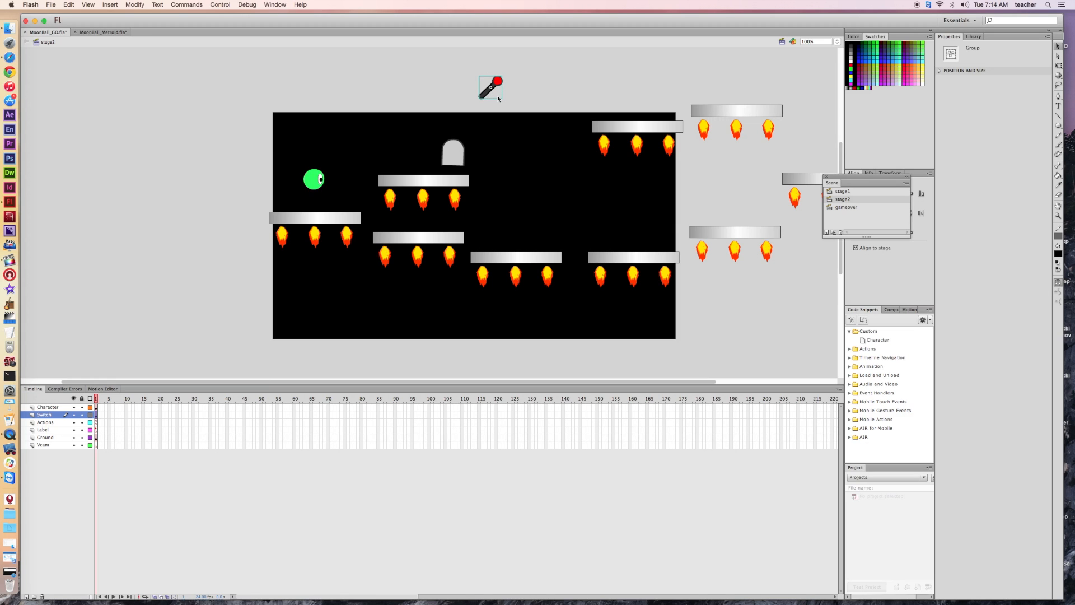
{"action": "left_click", "coordinate": [454, 160]}
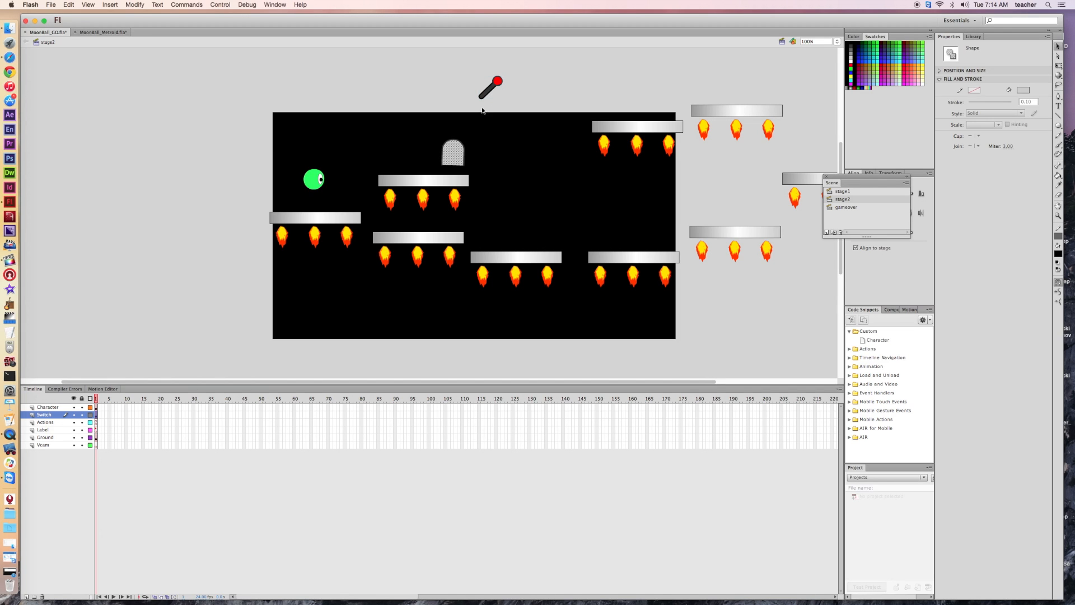
{"action": "left_click", "coordinate": [488, 92]}
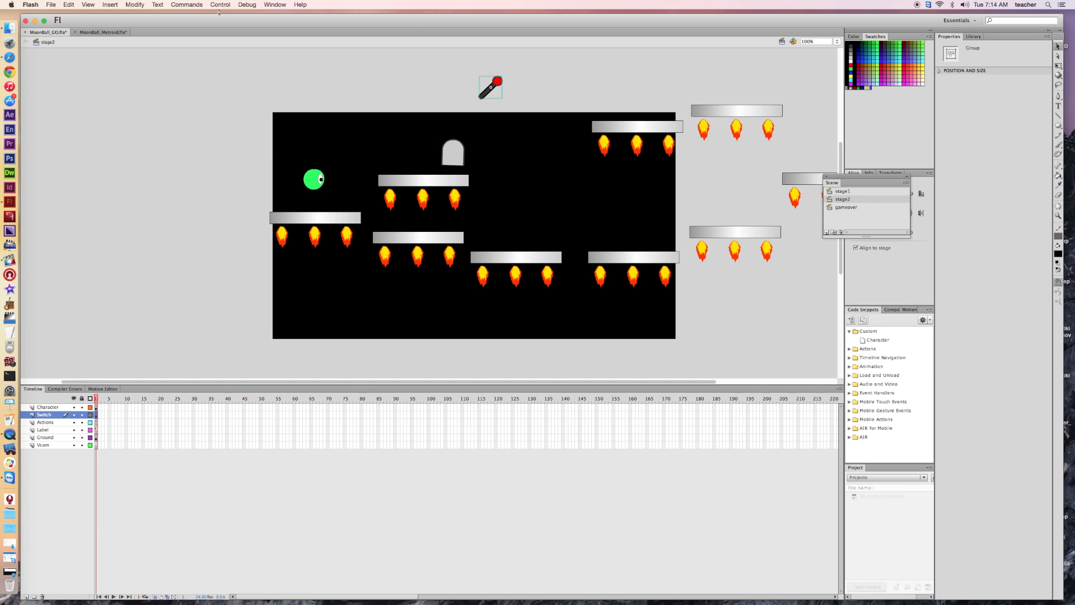
{"action": "left_click", "coordinate": [137, 4]}
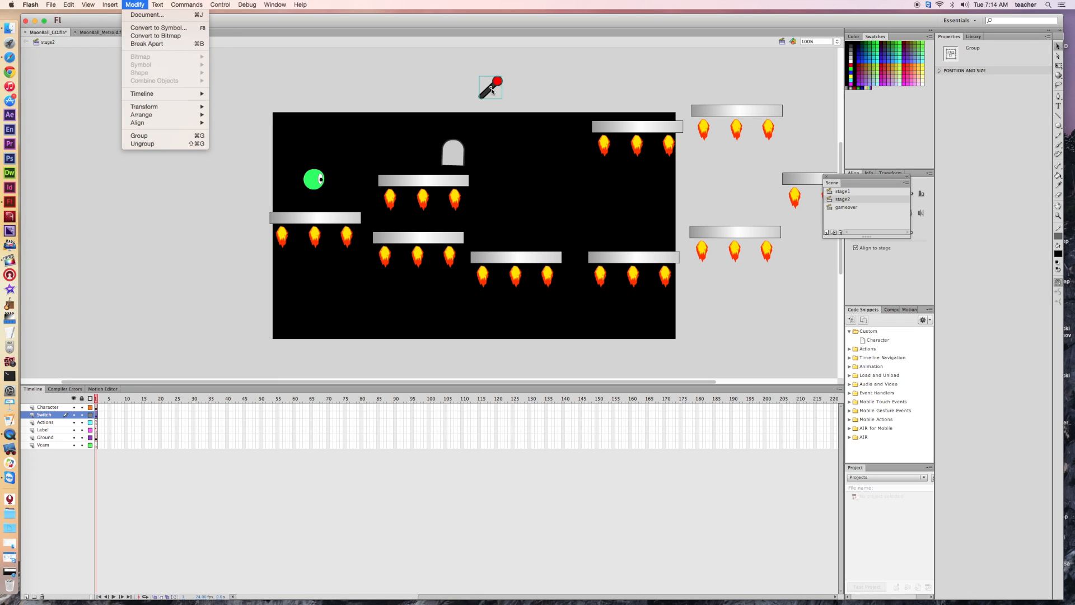
{"action": "left_click_drag", "start_coordinate": [497, 85], "coordinate": [470, 135]}
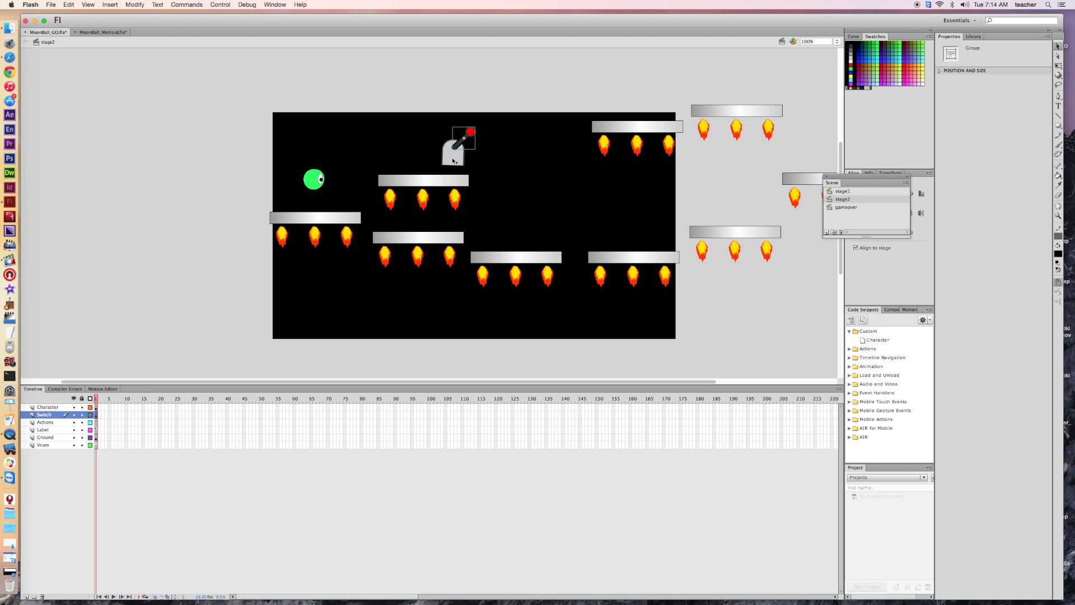
Convert the grey base and lever together into a movie clip symbol named switch
{"action": "left_click_drag", "start_coordinate": [432, 117], "coordinate": [484, 170]}
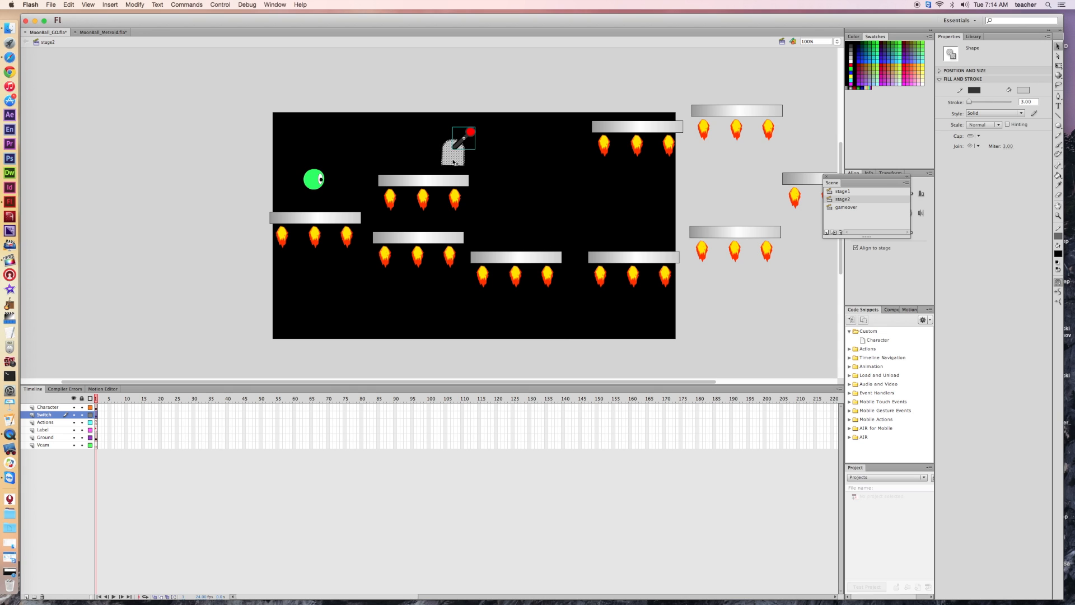
{"action": "right_click", "coordinate": [453, 159]}
{"action": "left_click", "coordinate": [489, 326]}
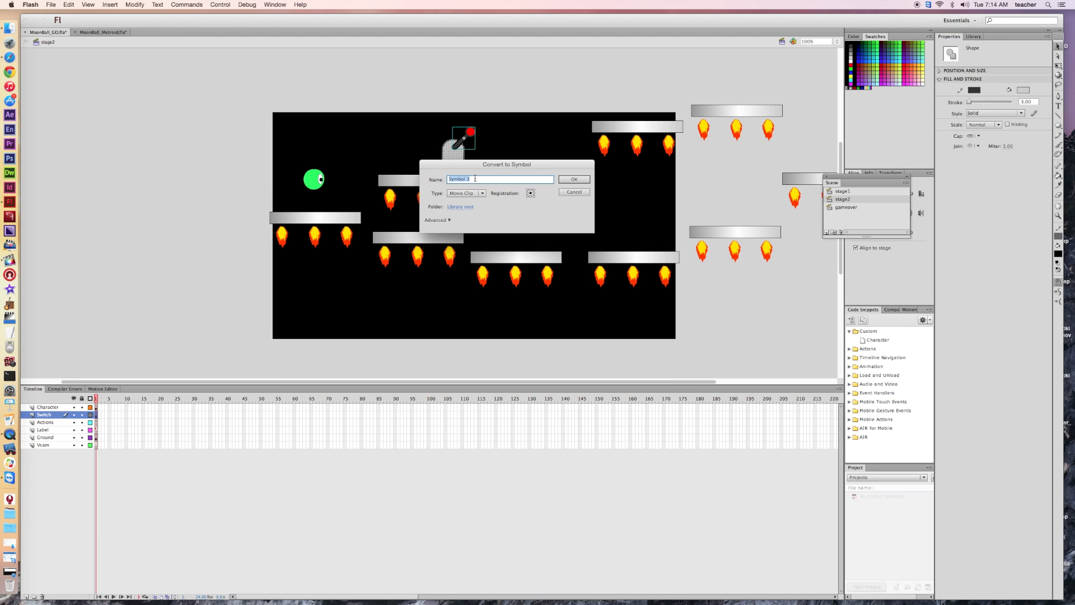
{"action": "type", "text": "switch"}
{"action": "left_click", "coordinate": [582, 185]}
{"action": "left_click", "coordinate": [581, 181]}
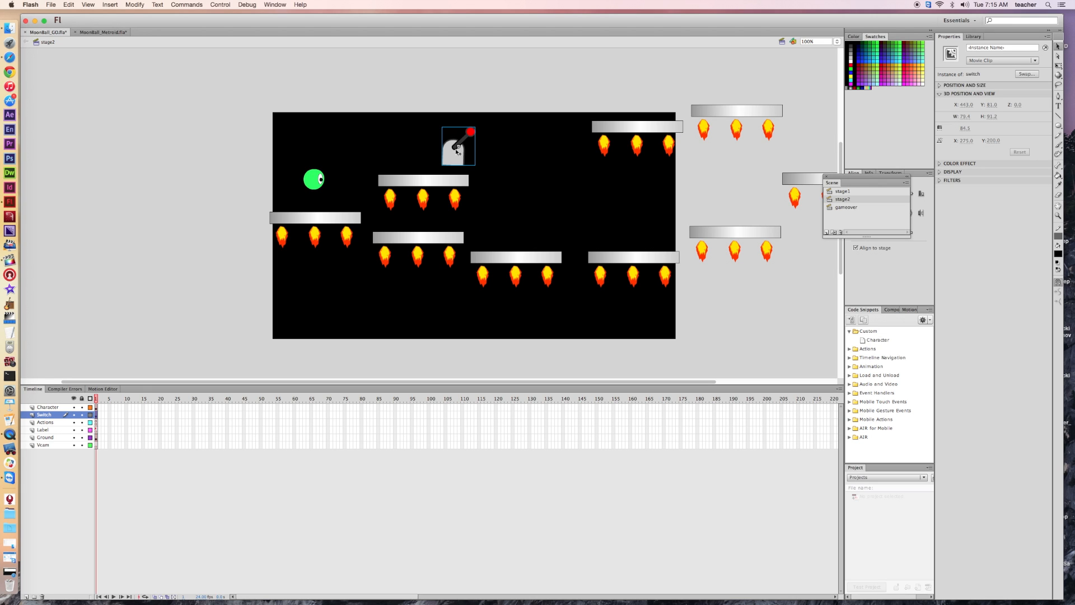
Open the switch symbol for editing and add a second layer above Layer 1
{"action": "double_click", "coordinate": [457, 150]}
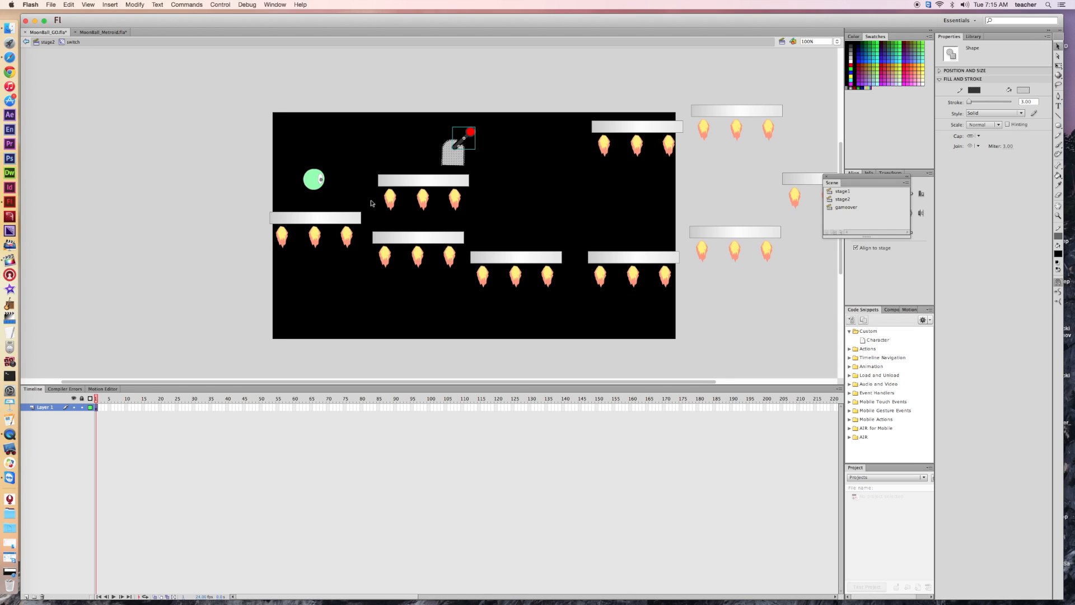
{"action": "scroll", "coordinate": [335, 252], "scroll_direction": "right", "scroll_amount": 2}
{"action": "scroll", "coordinate": [187, 560], "scroll_direction": "right", "scroll_amount": 5}
{"action": "left_click", "coordinate": [26, 597]}
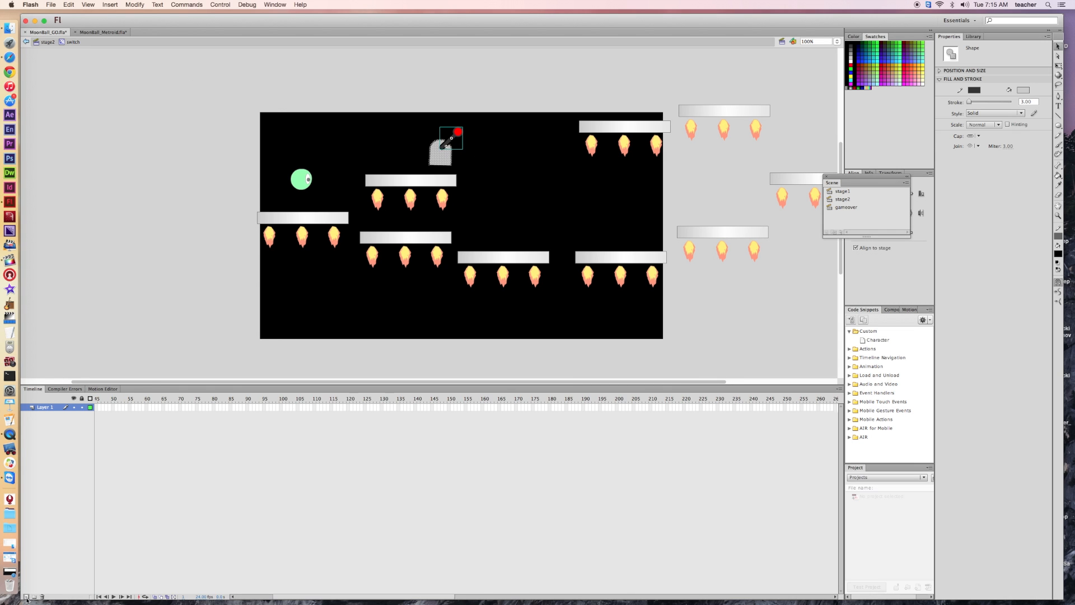
{"action": "left_click", "coordinate": [96, 415]}
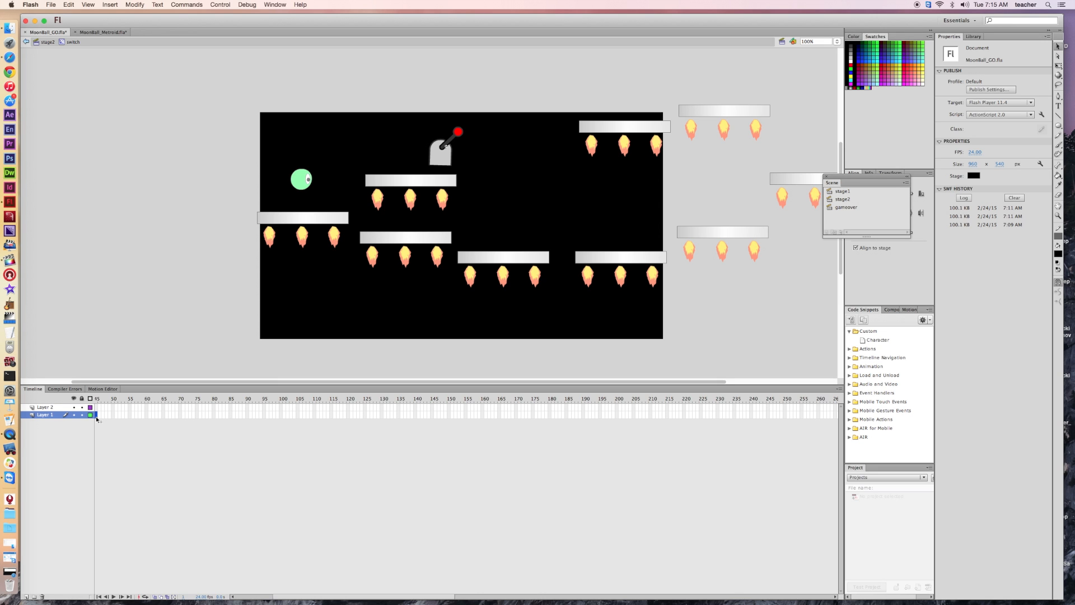
{"action": "scroll", "coordinate": [96, 417], "scroll_direction": "left", "scroll_amount": 5}
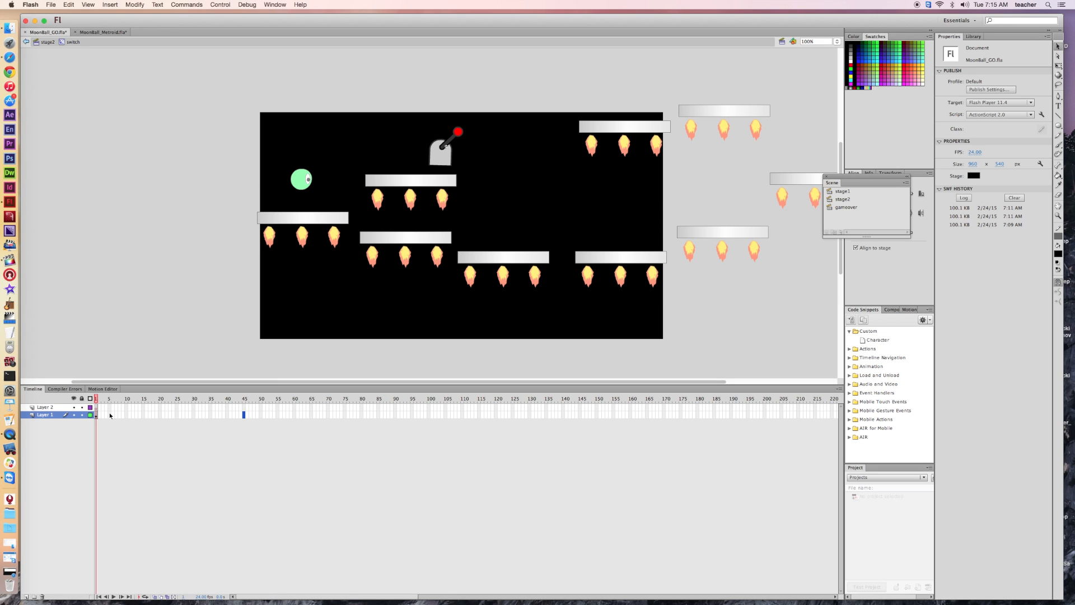
Insert a blank keyframe at frame 2 of Layer 1 and compare it with frame 1
{"action": "left_click", "coordinate": [99, 415]}
{"action": "right_click", "coordinate": [100, 418]}
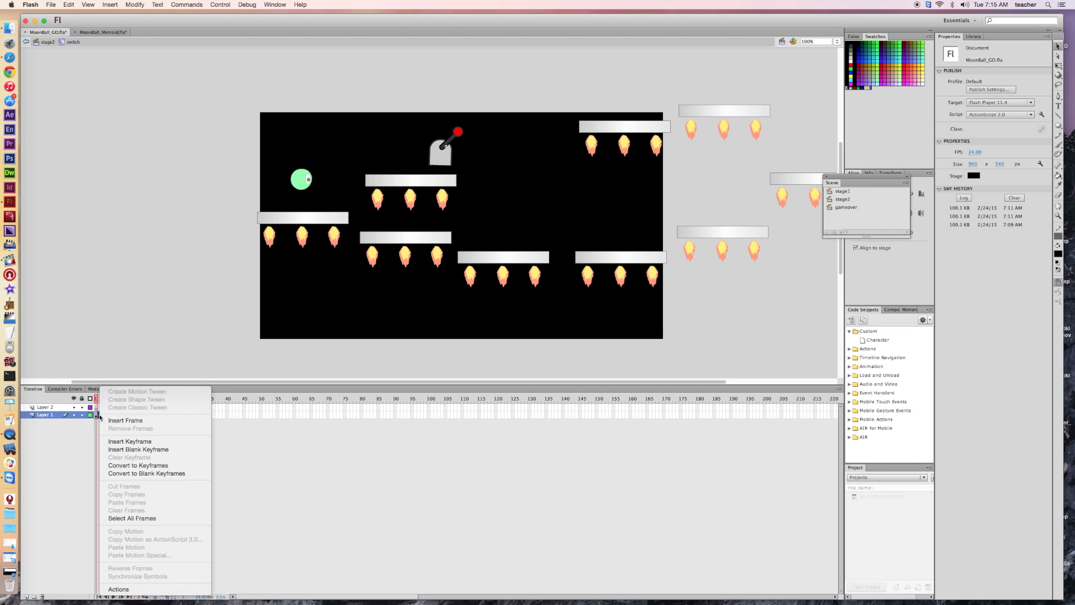
{"action": "left_click", "coordinate": [131, 449]}
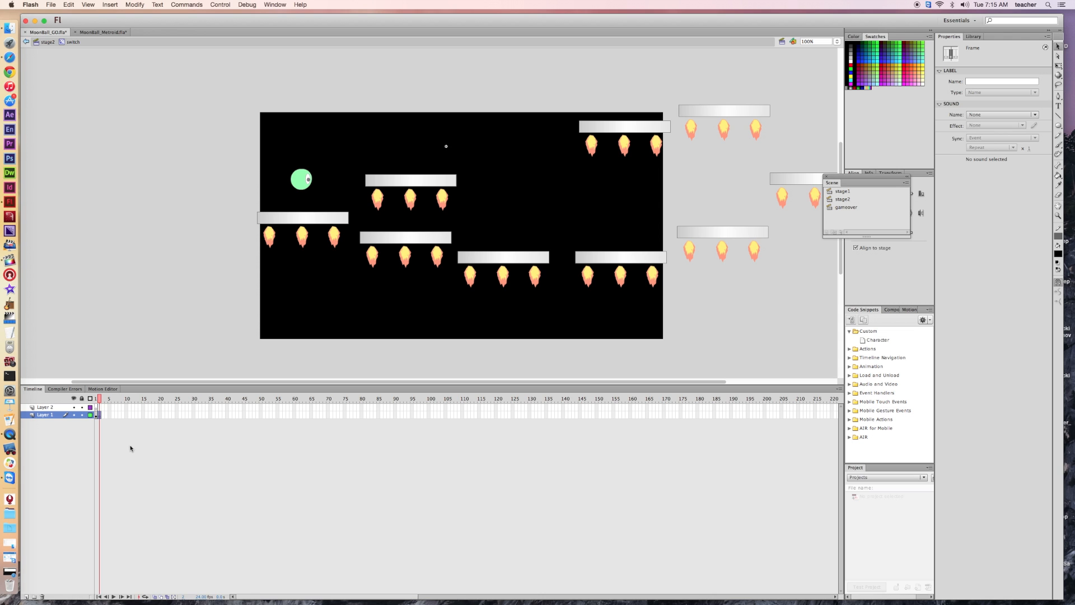
{"action": "left_click", "coordinate": [96, 398]}
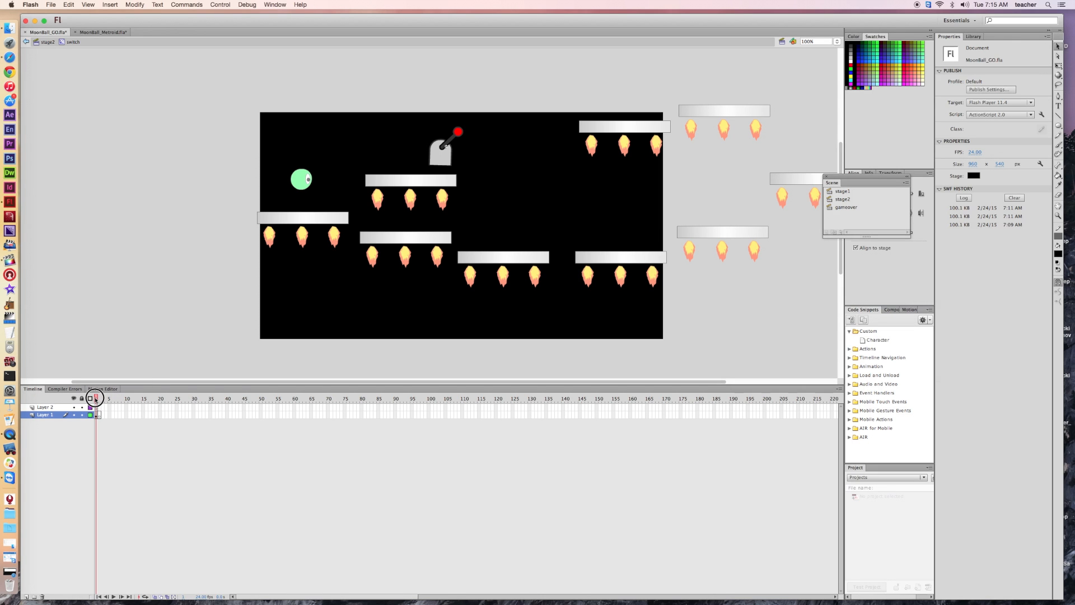
{"action": "left_click", "coordinate": [99, 398]}
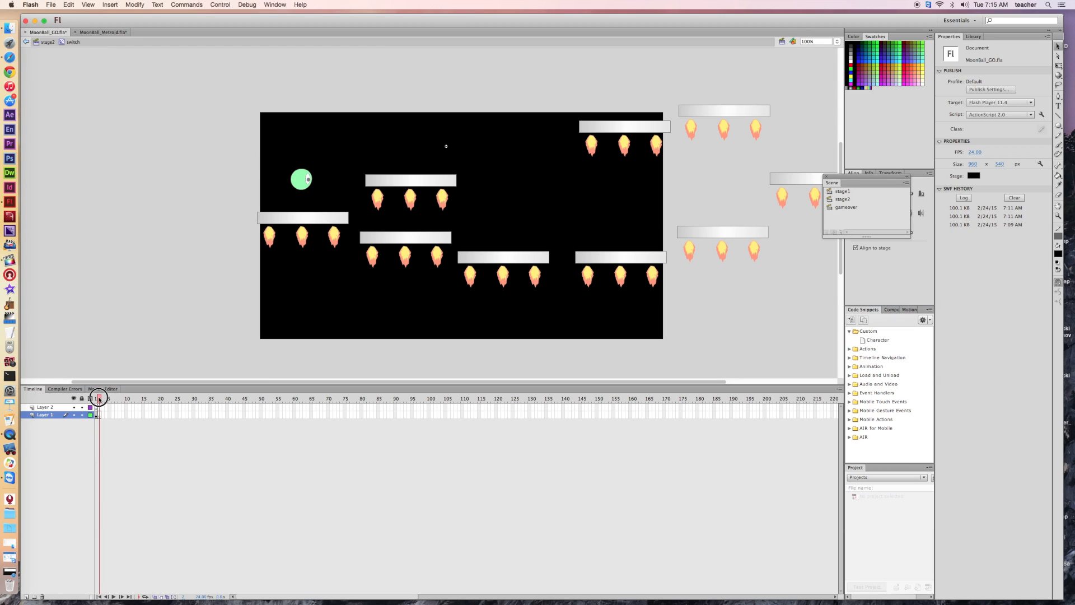
{"action": "left_click", "coordinate": [96, 398]}
{"action": "left_click", "coordinate": [99, 398]}
{"action": "left_click", "coordinate": [96, 398]}
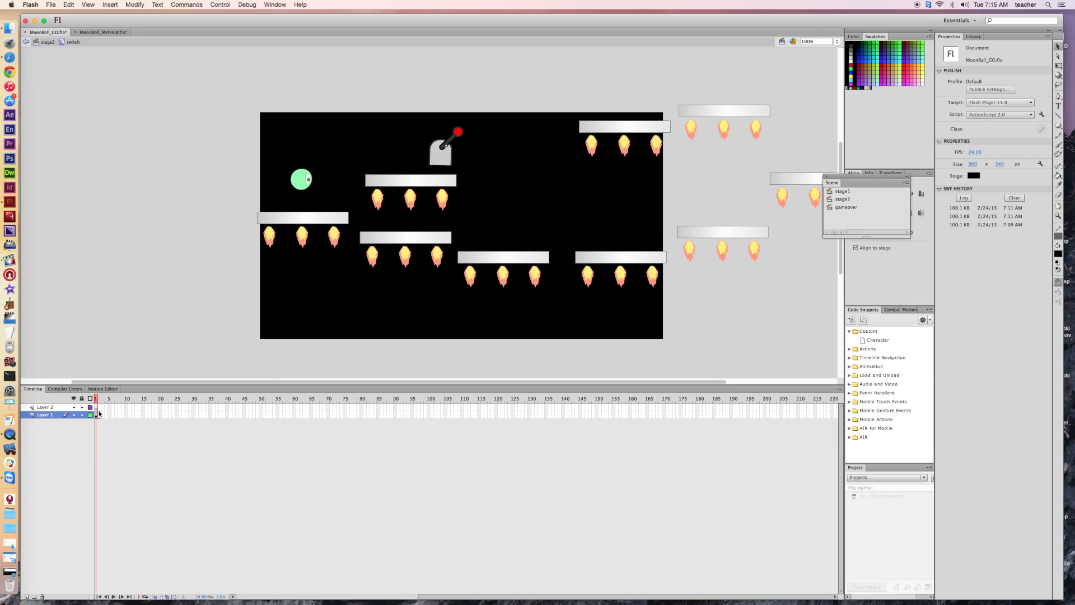
Remove the blank keyframe at frame 2 of Layer 1
{"action": "left_click", "coordinate": [99, 415]}
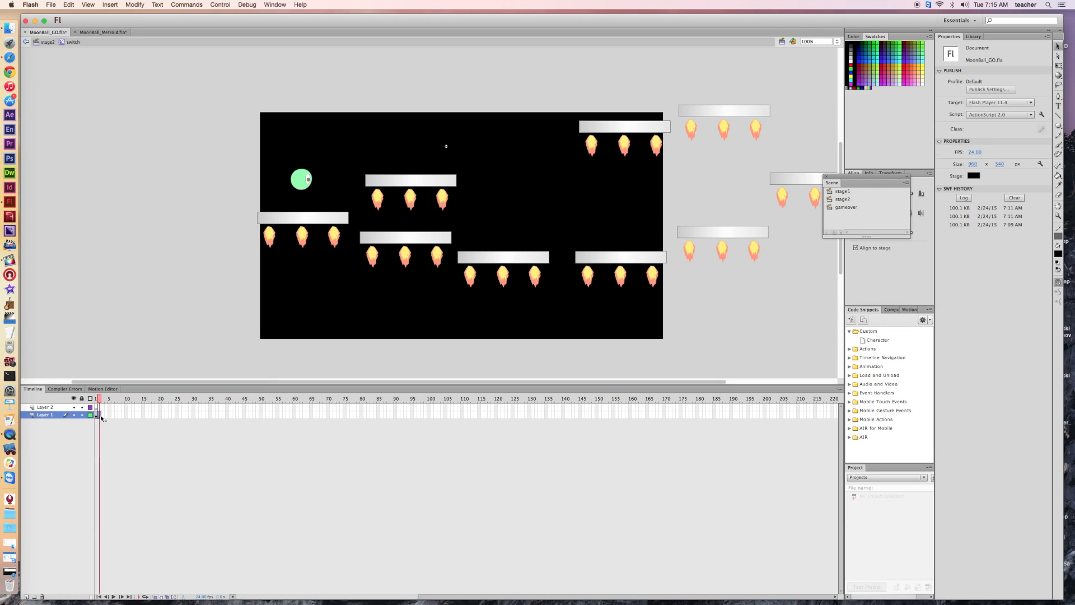
{"action": "right_click", "coordinate": [99, 415]}
{"action": "left_click", "coordinate": [125, 431]}
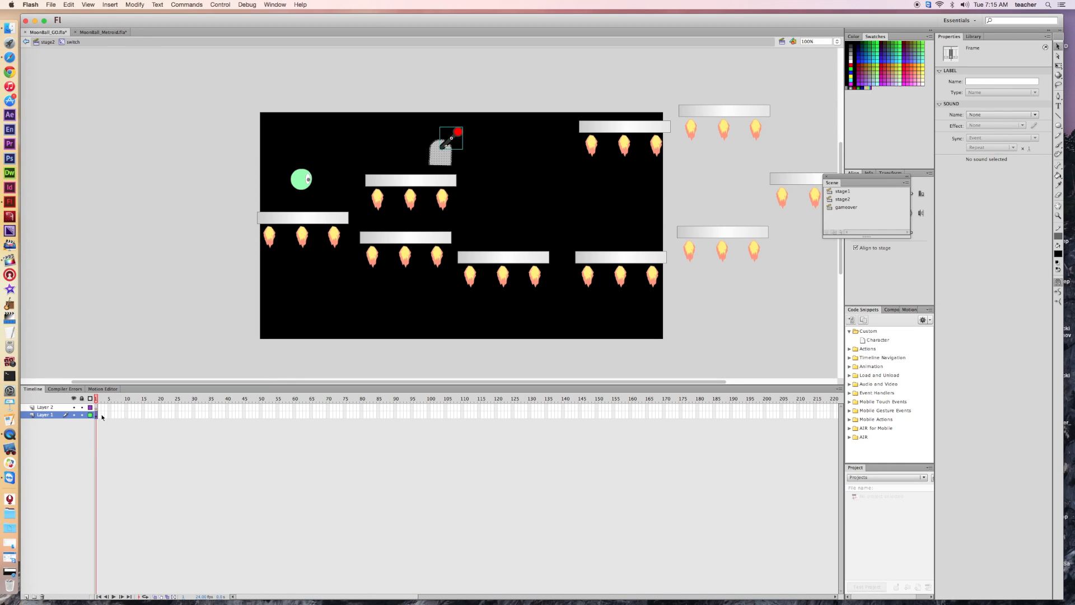
Insert a regular keyframe at frame 2 of Layer 1 that duplicates the joystick artwork
{"action": "left_click", "coordinate": [99, 415]}
{"action": "right_click", "coordinate": [99, 415]}
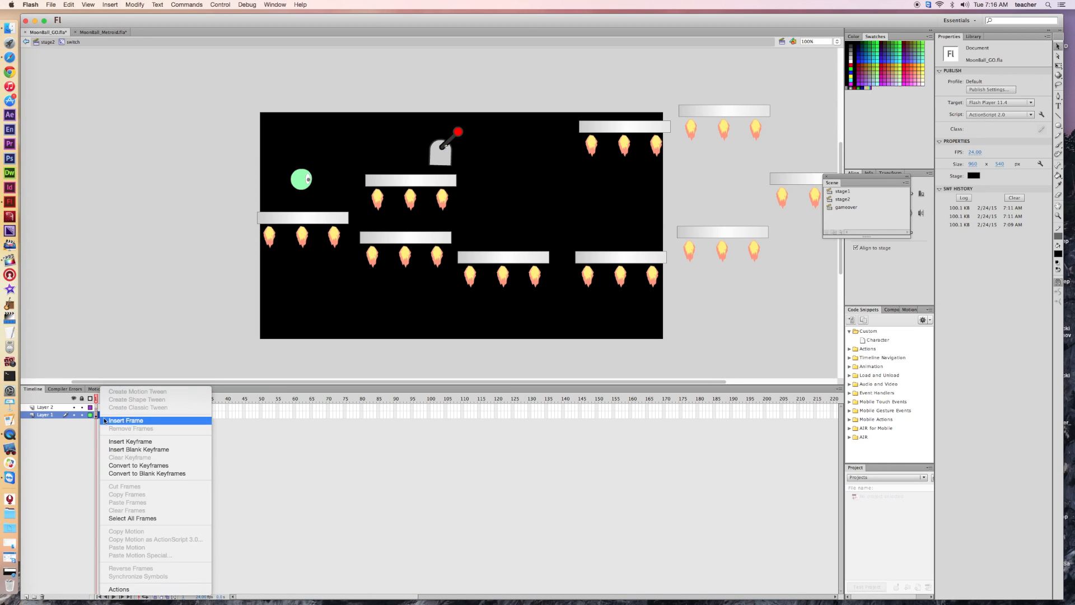
{"action": "left_click", "coordinate": [126, 441]}
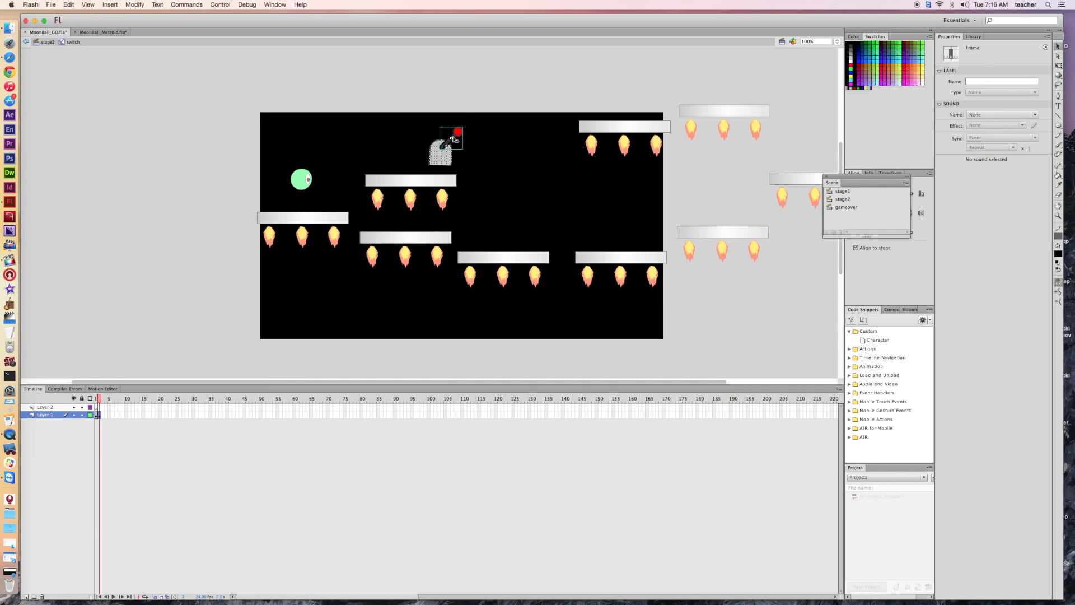
Flip the lever group horizontally on frame 2 and set it back on the grey base in its mirrored position
{"action": "mouse_move", "coordinate": [459, 135]}
{"action": "left_mouse_down"}
{"action": "mouse_move", "coordinate": [461, 121]}
{"action": "mouse_move", "coordinate": [448, 137]}
{"action": "mouse_move", "coordinate": [461, 121]}
{"action": "left_mouse_up"}
{"action": "left_click", "coordinate": [474, 135]}
{"action": "scroll", "coordinate": [207, 55], "scroll_direction": "right", "scroll_amount": 2}
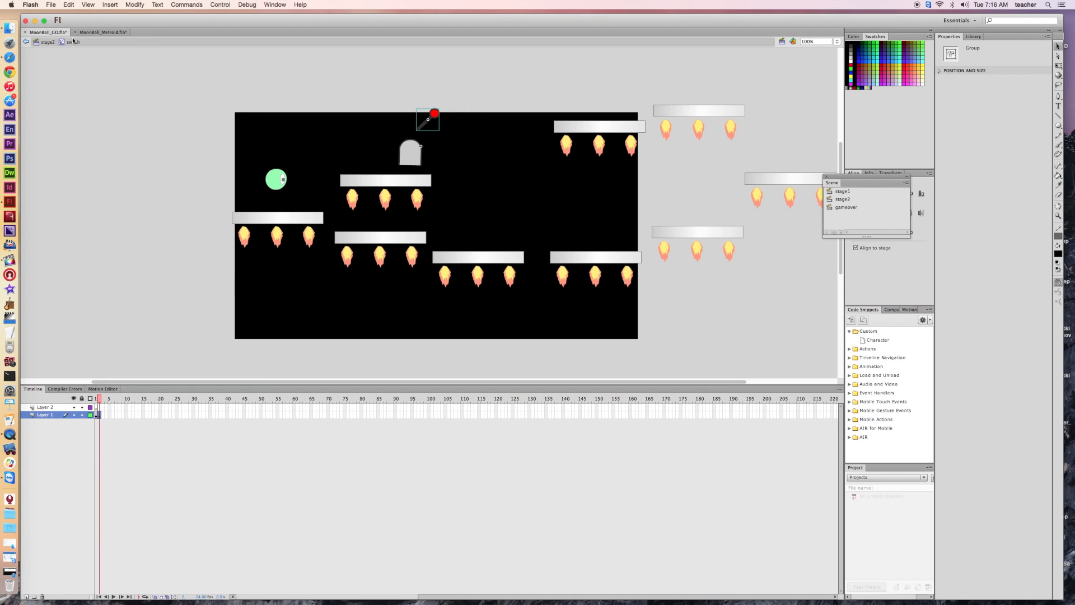
{"action": "left_click", "coordinate": [143, 5]}
{"action": "mouse_move", "coordinate": [183, 105]}
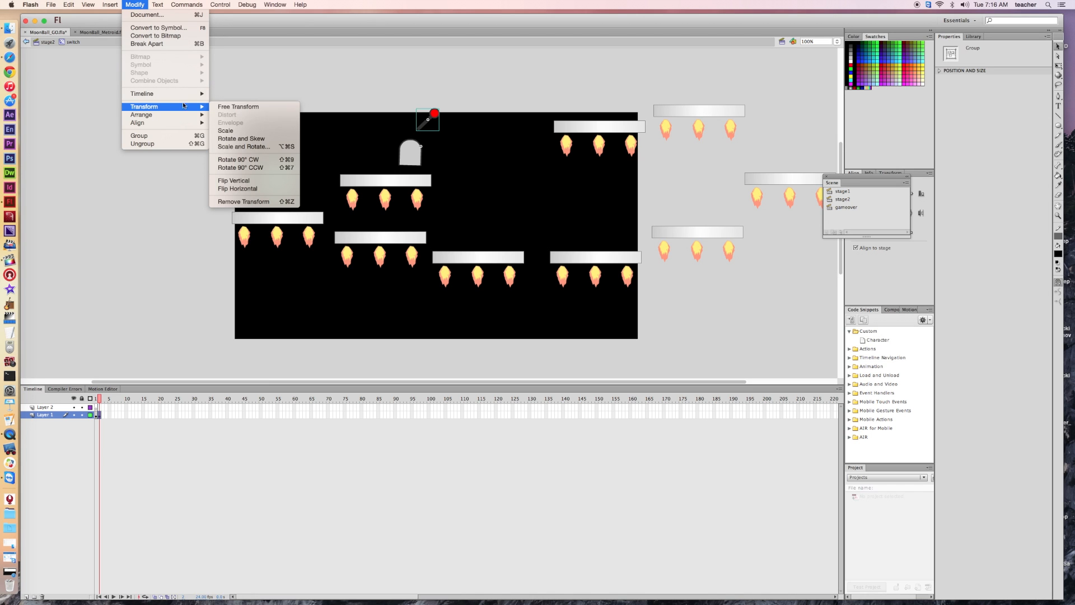
{"action": "left_click", "coordinate": [253, 188]}
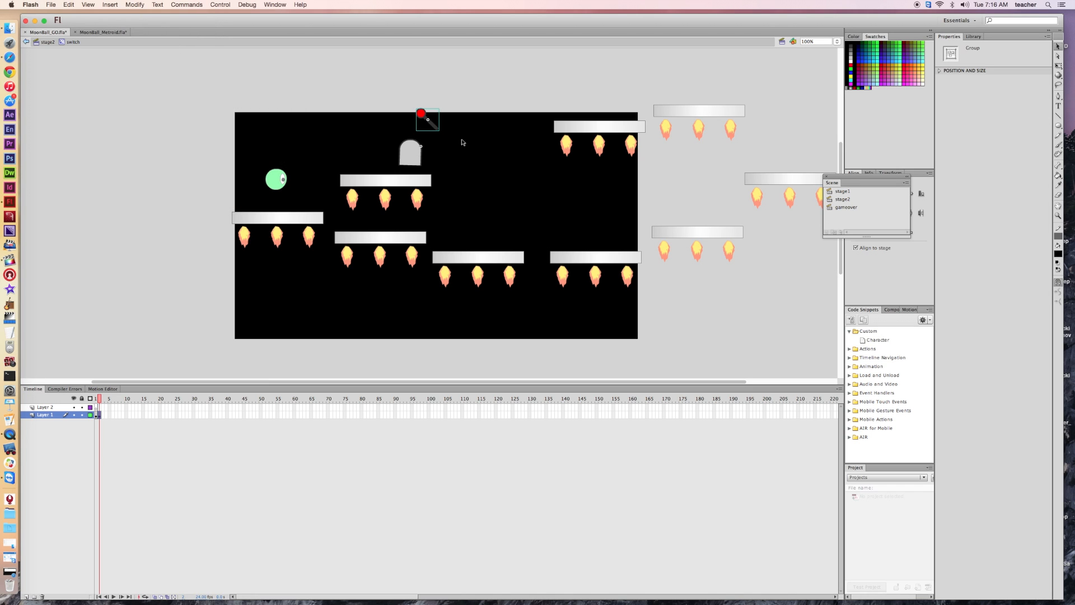
{"action": "left_click_drag", "start_coordinate": [432, 128], "coordinate": [407, 143]}
Turn on onion skinning and compare the joystick on frames 1 and 2, keeping the layers in normal, non-outline display
{"action": "scroll", "coordinate": [158, 598], "scroll_direction": "right", "scroll_amount": 5}
{"action": "scroll", "coordinate": [157, 597], "scroll_direction": "right", "scroll_amount": 5}
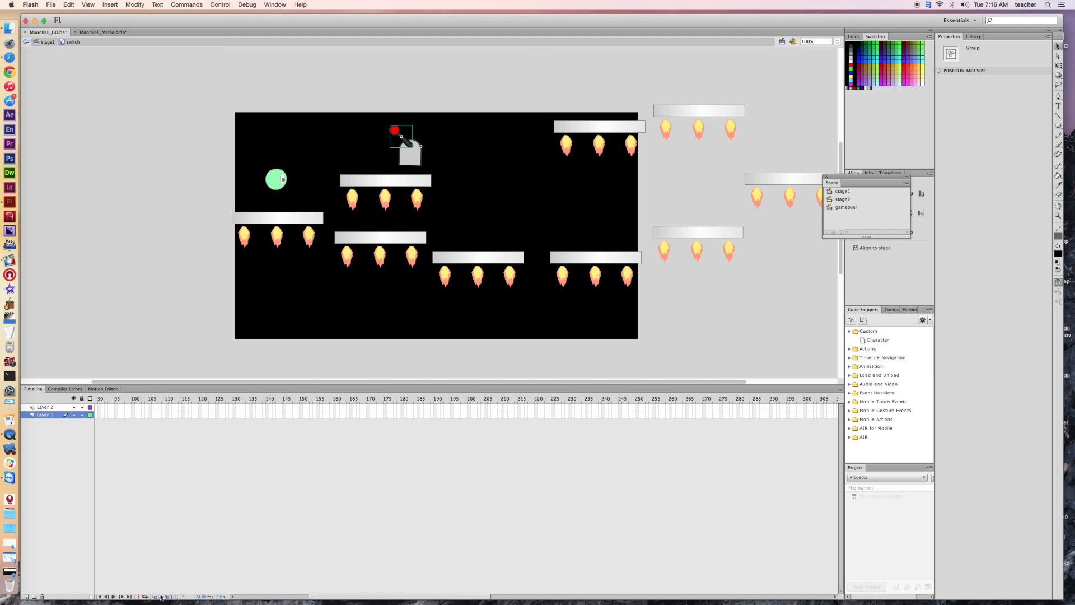
{"action": "left_click", "coordinate": [155, 597]}
{"action": "scroll", "coordinate": [111, 423], "scroll_direction": "left", "scroll_amount": 10}
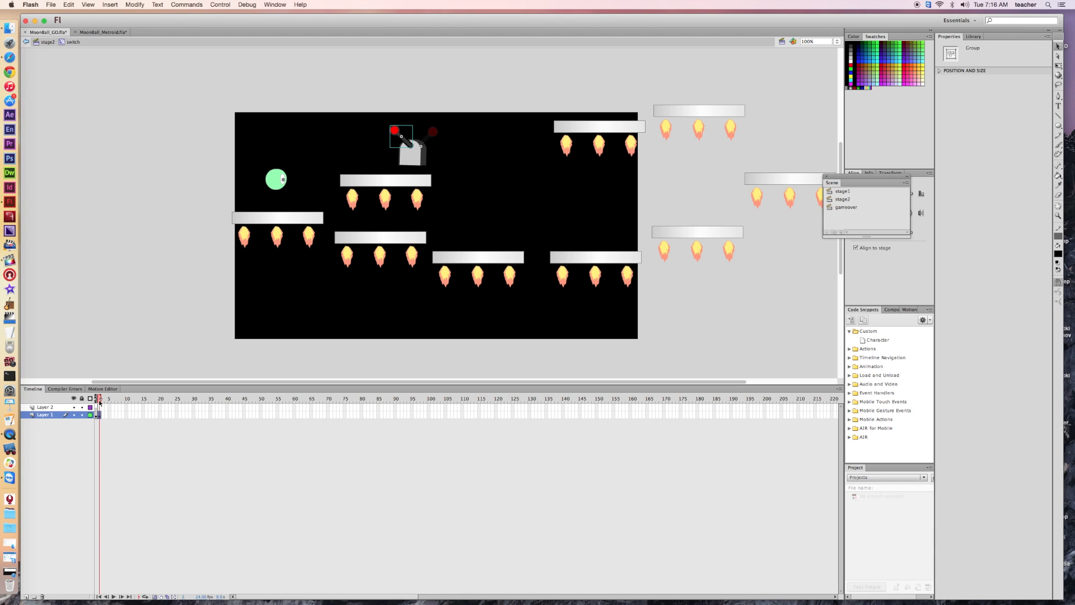
{"action": "left_click", "coordinate": [97, 398]}
{"action": "left_click", "coordinate": [99, 399]}
{"action": "left_click", "coordinate": [91, 399]}
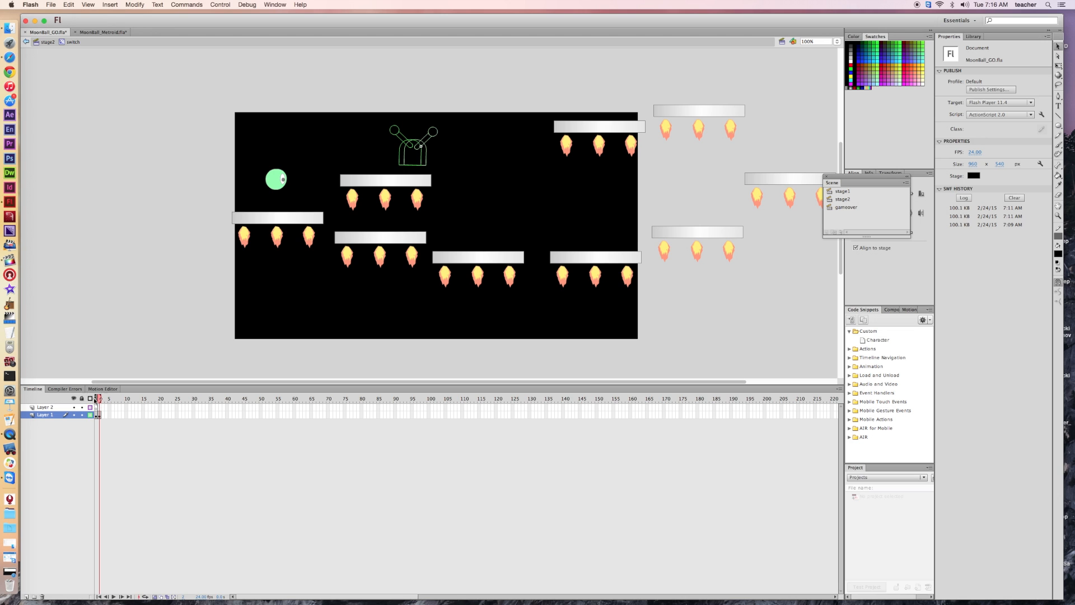
{"action": "left_click", "coordinate": [97, 399]}
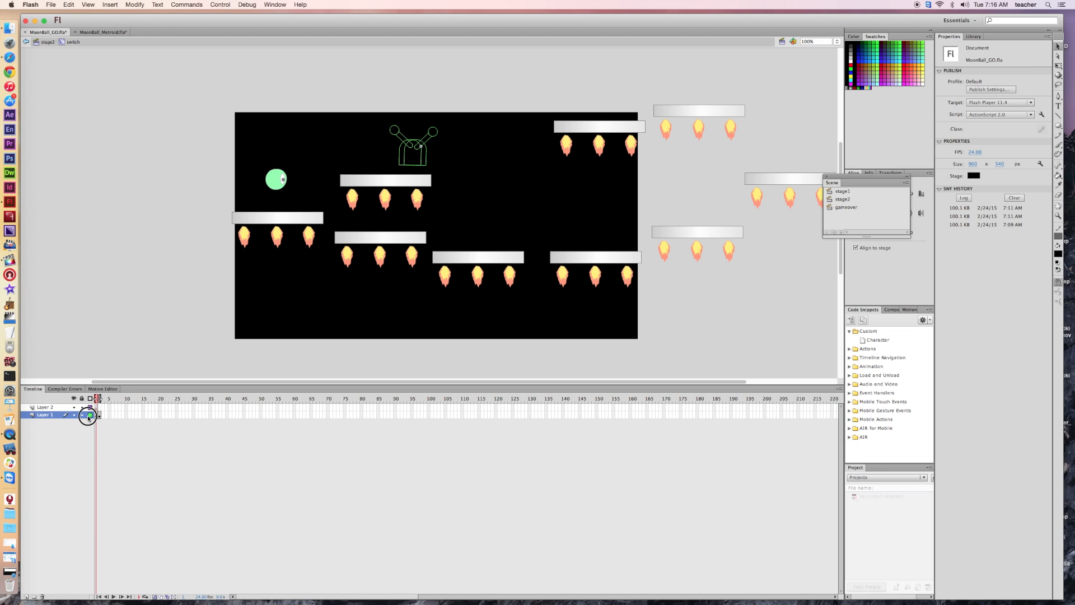
{"action": "left_click", "coordinate": [90, 407]}
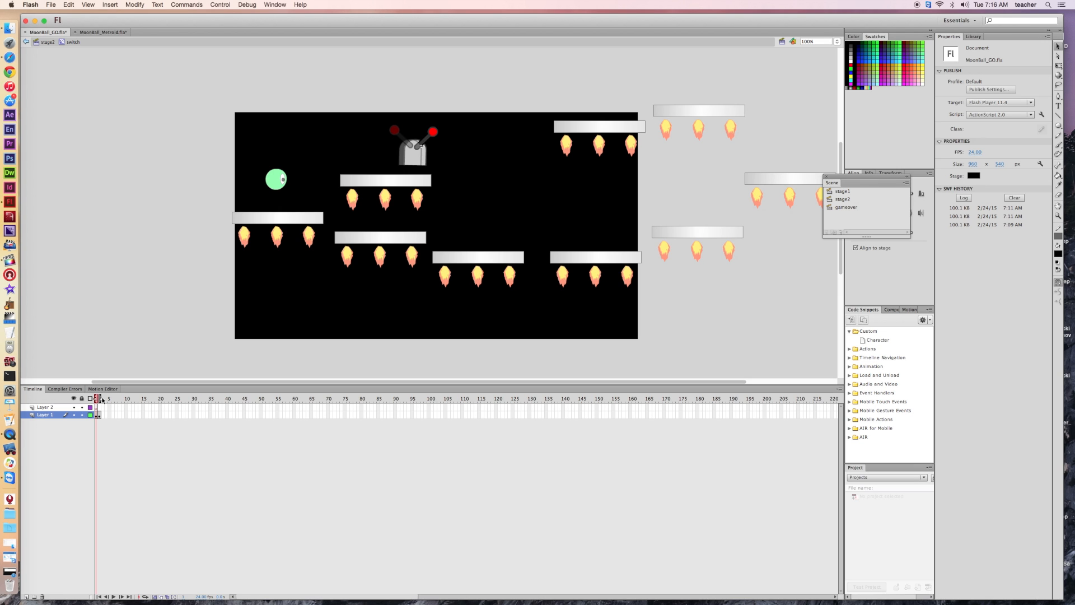
Nudge the grey joystick base on frame 2 rightward until it lines up with the onion-skinned base of frame 1
{"action": "left_click", "coordinate": [100, 407]}
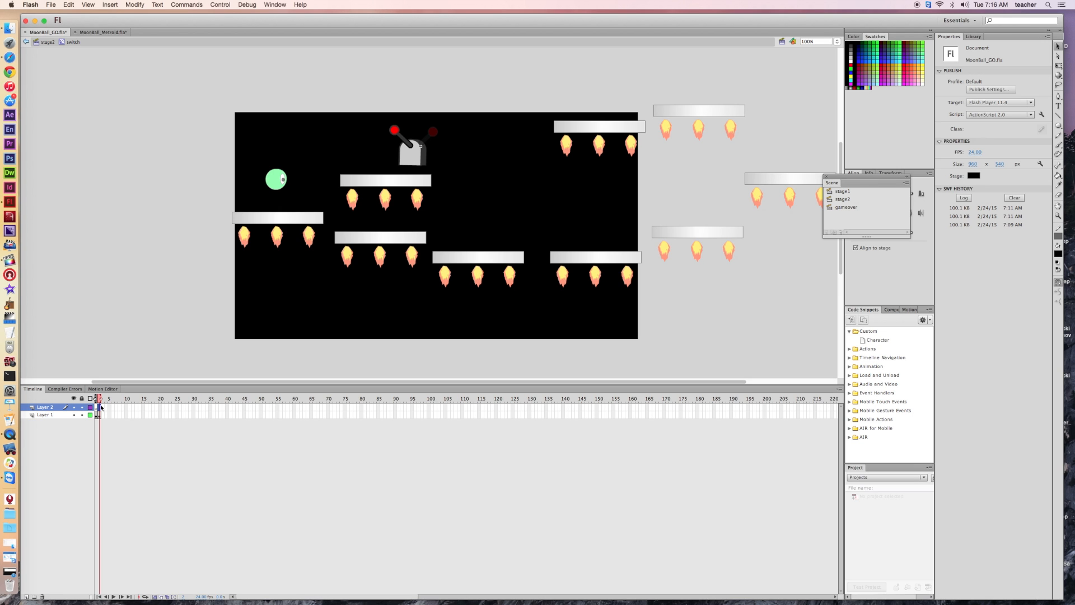
{"action": "left_click", "coordinate": [418, 162]}
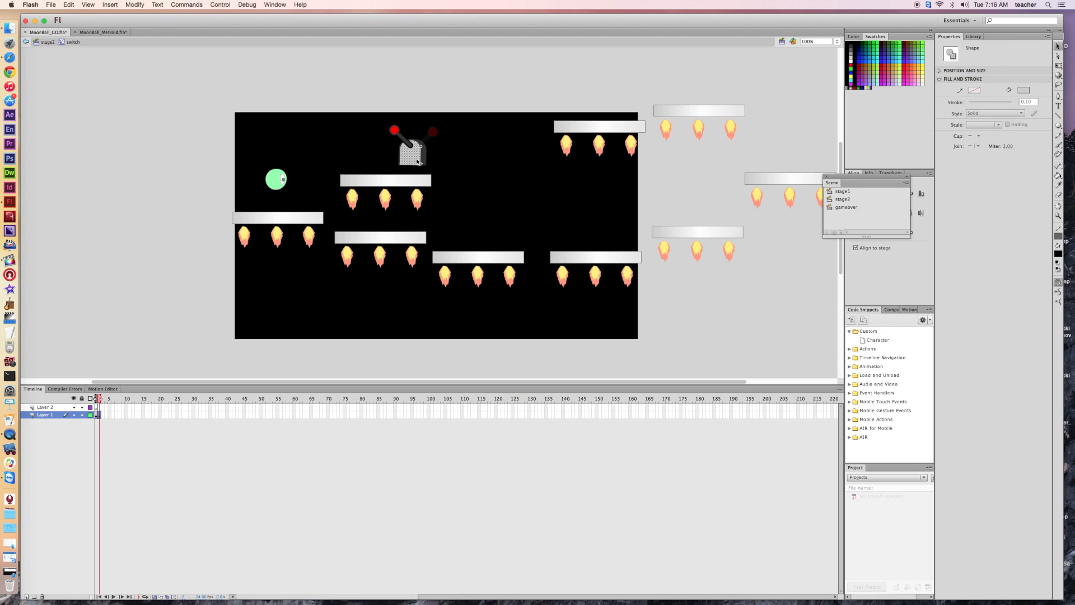
{"action": "double_click", "coordinate": [416, 160]}
{"action": "key", "text": "Right"}
{"action": "key", "text": "Right"}
{"action": "key", "text": "Right"}
{"action": "key", "text": "Right"}
{"action": "key", "text": "Right"}
{"action": "key", "text": "Right"}
{"action": "key", "text": "Right"}
{"action": "key", "text": "Right"}
{"action": "key", "text": "Right"}
{"action": "key", "text": "Right"}
Nudge the lever group on frame 2 rightward to sit on the shifted grey base
{"action": "left_click", "coordinate": [396, 132]}
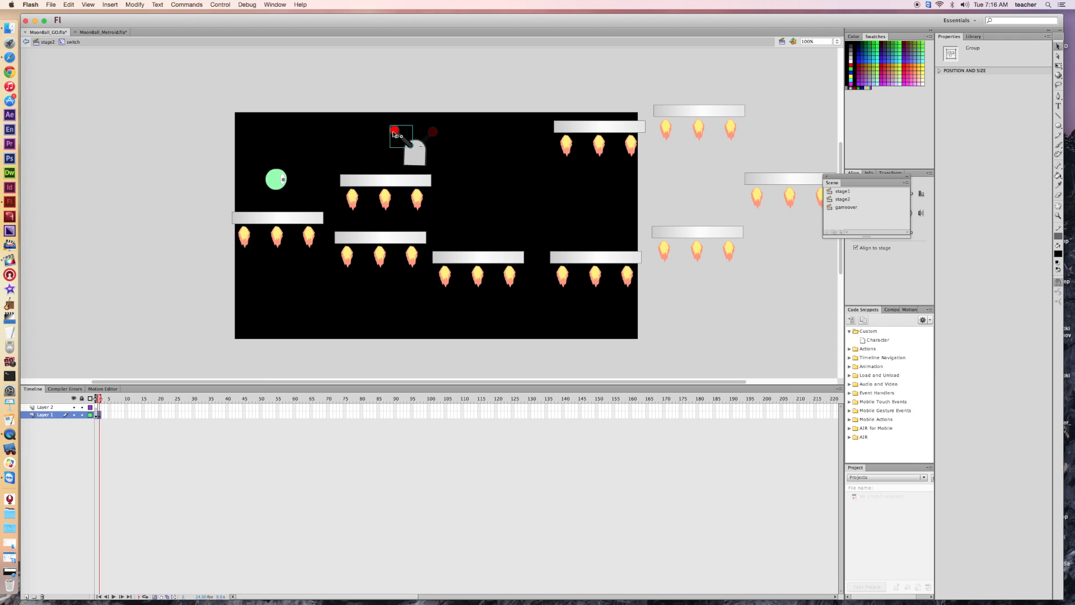
{"action": "key", "text": "Right"}
{"action": "key", "text": "Right"}
{"action": "key", "text": "Right"}
{"action": "key", "text": "Right"}
{"action": "key", "text": "Right"}
Turn off onion skinning and compare the joystick's positions on frames 1 and 2
{"action": "left_click", "coordinate": [155, 595]}
{"action": "left_click", "coordinate": [98, 398]}
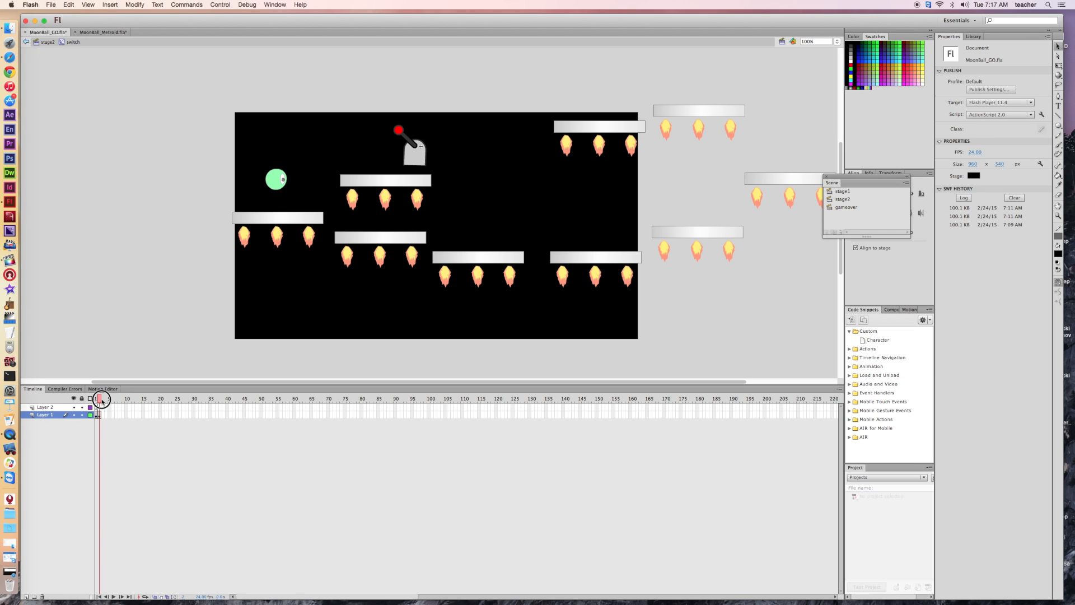
{"action": "mouse_move", "coordinate": [91, 400]}
{"action": "left_mouse_down"}
{"action": "mouse_move", "coordinate": [105, 398]}
{"action": "mouse_move", "coordinate": [84, 398]}
{"action": "mouse_move", "coordinate": [96, 402]}
{"action": "left_mouse_up"}
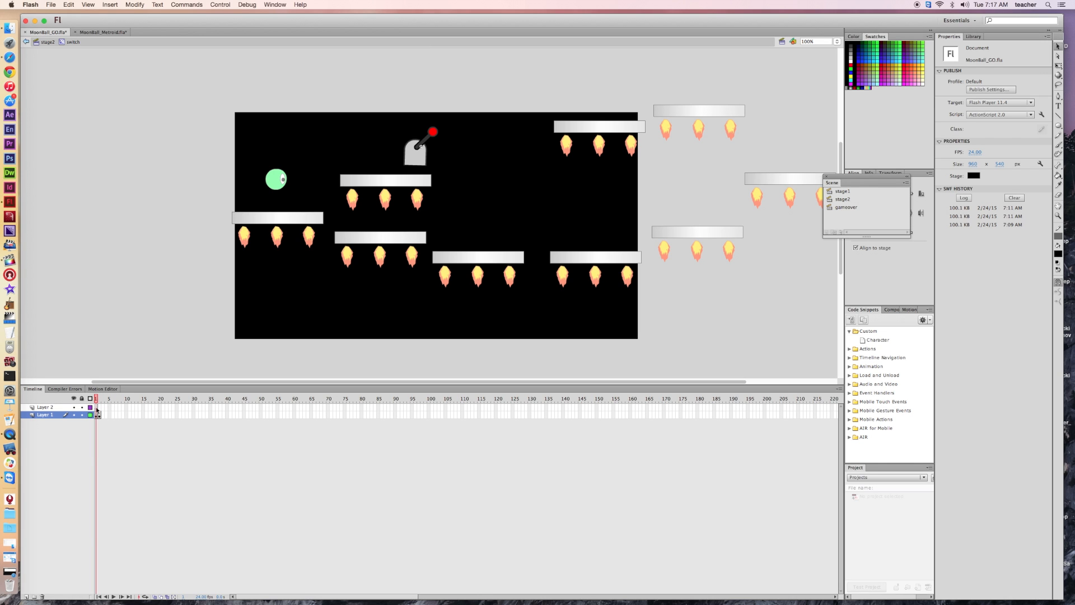
Add a stop(); action to frame 1 of Layer 2 in the switch symbol and close the script editor
{"action": "left_click", "coordinate": [96, 407]}
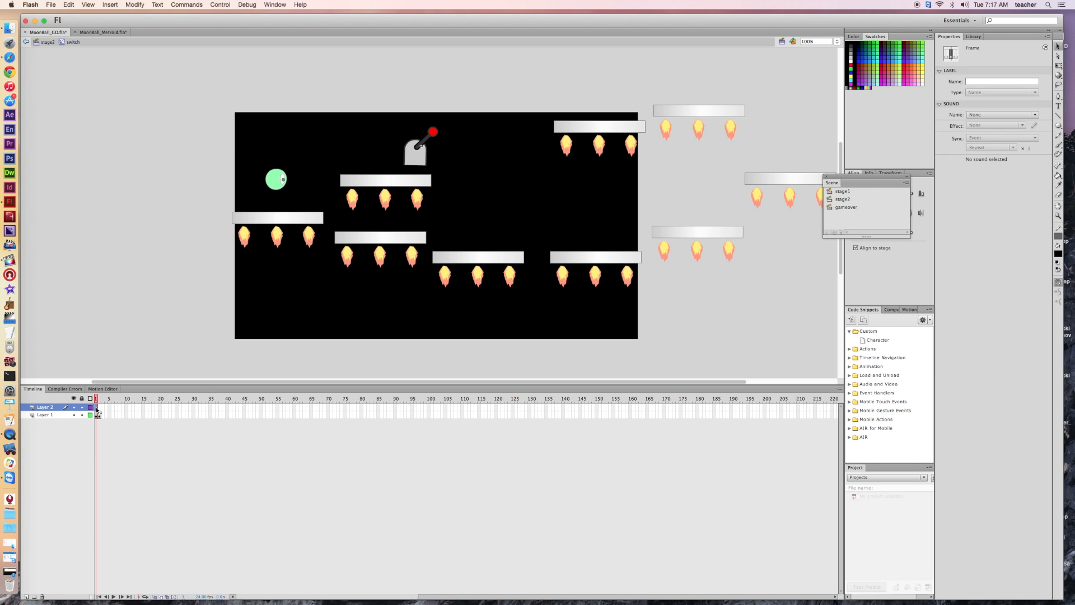
{"action": "right_click", "coordinate": [96, 410]}
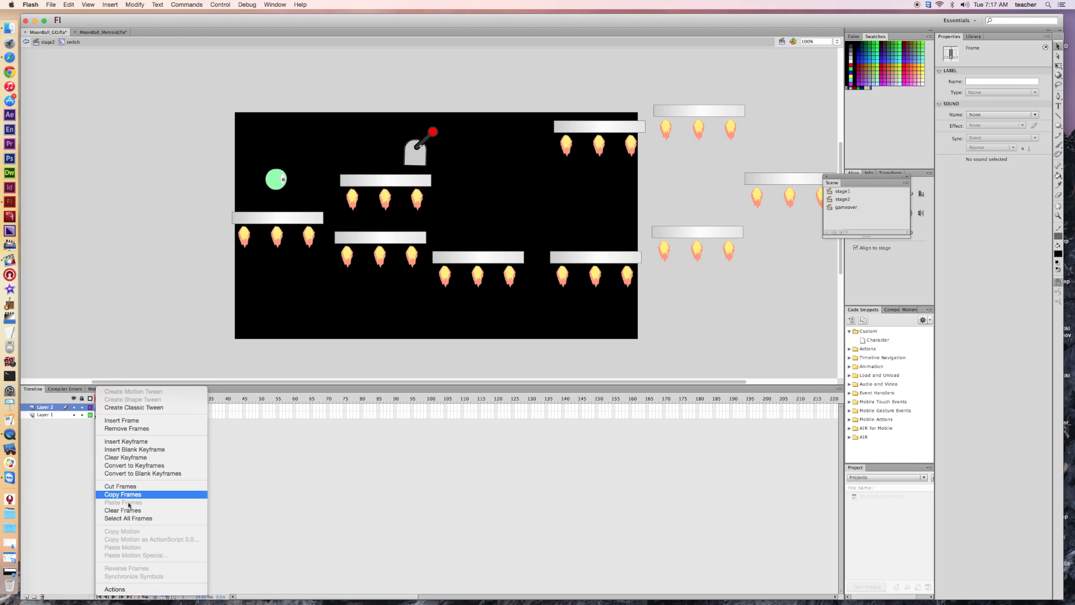
{"action": "left_click", "coordinate": [115, 589]}
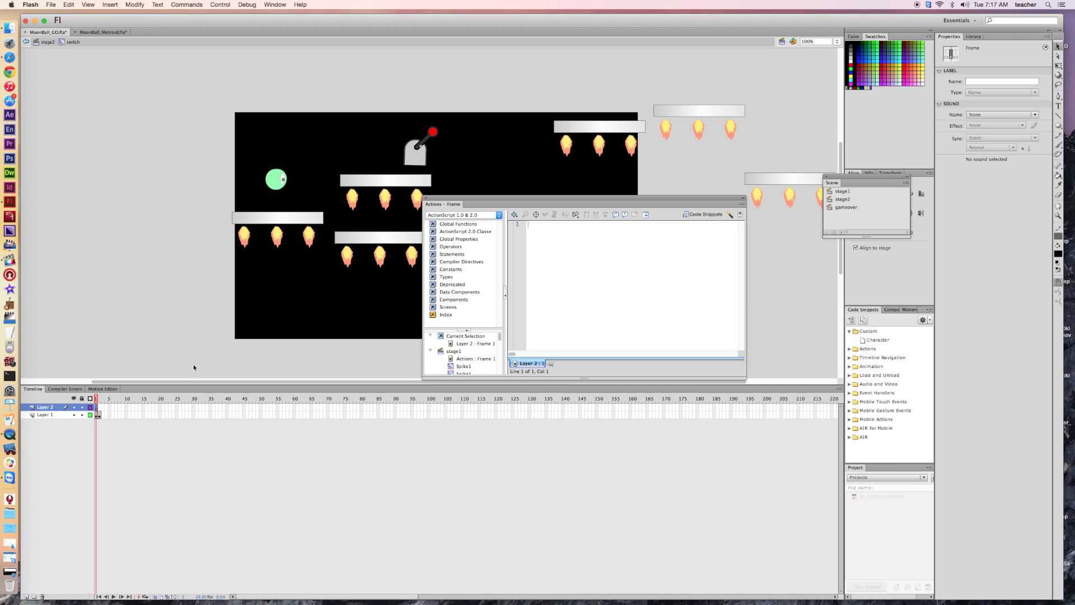
{"action": "scroll", "coordinate": [244, 260], "scroll_direction": "right", "scroll_amount": 2}
{"action": "type", "text": "stop();"}
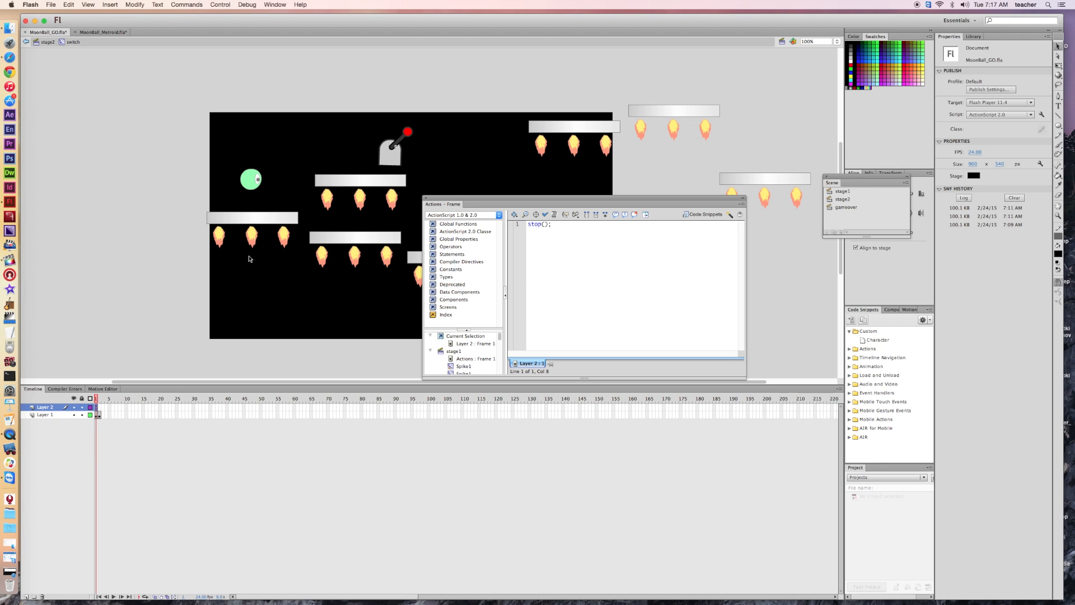
{"action": "left_click", "coordinate": [426, 198]}
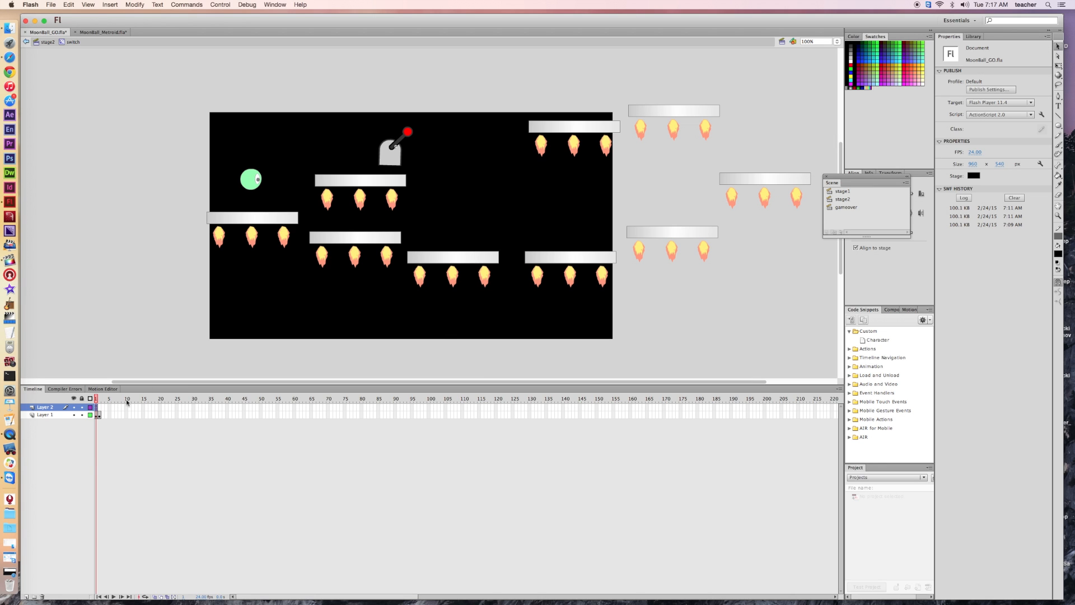
Insert a blank keyframe at frame 2 of Layer 2 so the frame can hold actions
{"action": "left_click", "coordinate": [99, 408]}
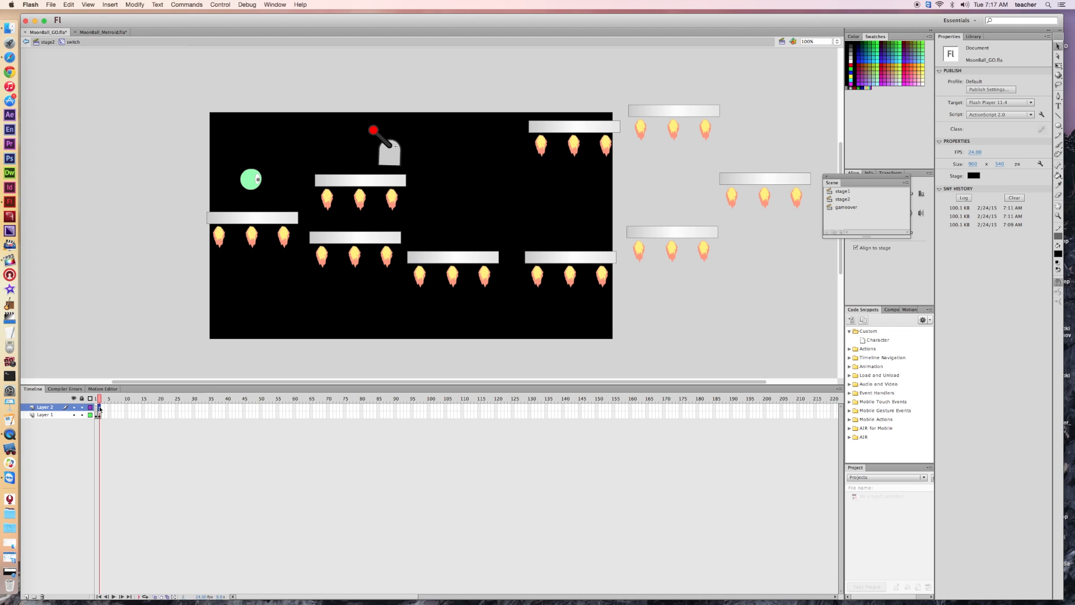
{"action": "right_click", "coordinate": [101, 409]}
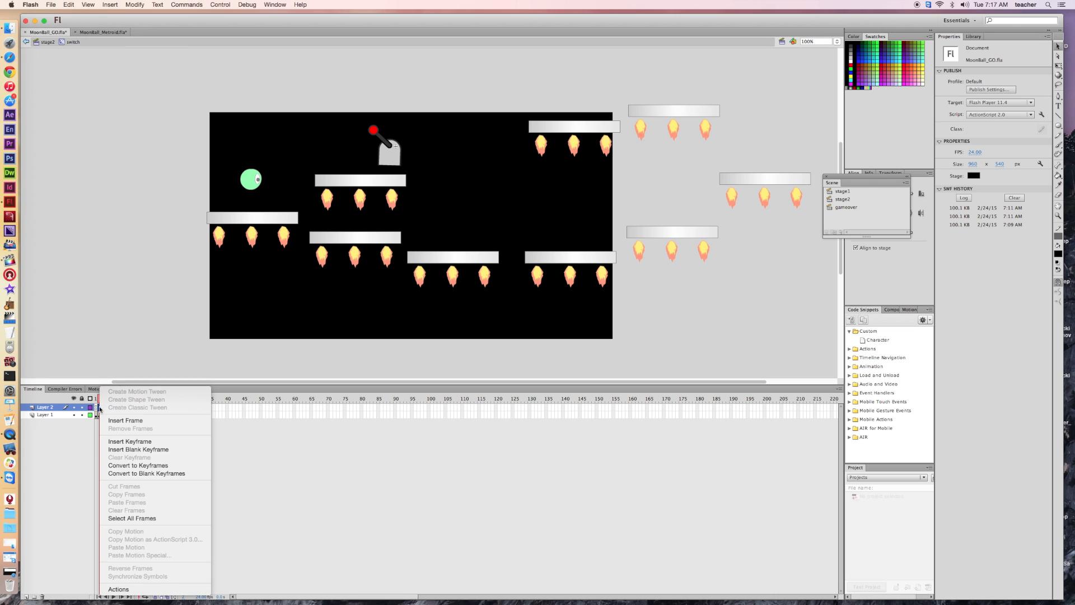
{"action": "left_click", "coordinate": [134, 588]}
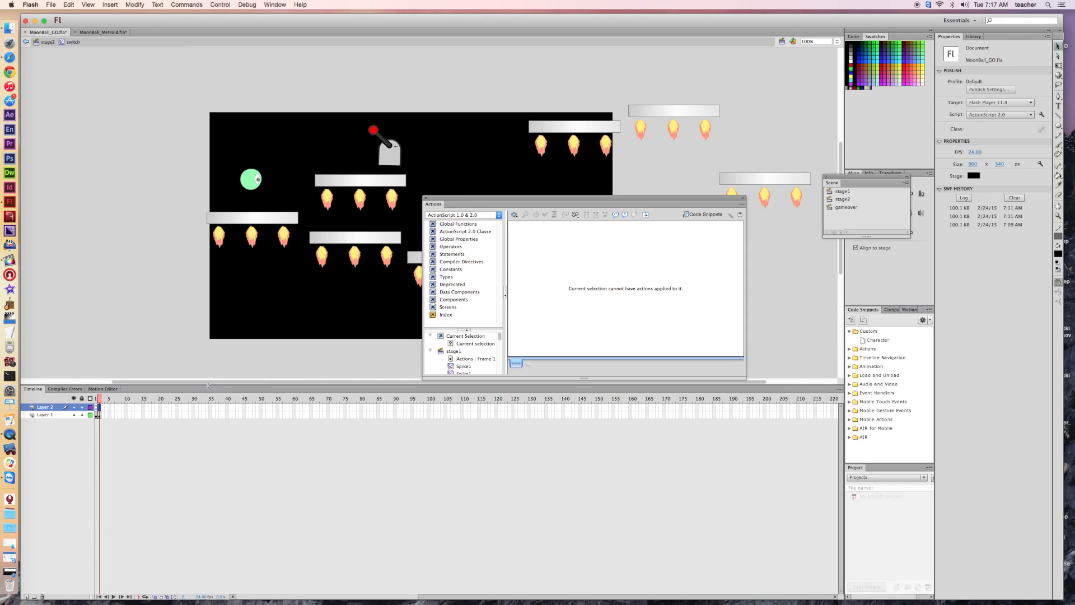
{"action": "left_click", "coordinate": [98, 407]}
{"action": "right_click", "coordinate": [100, 409]}
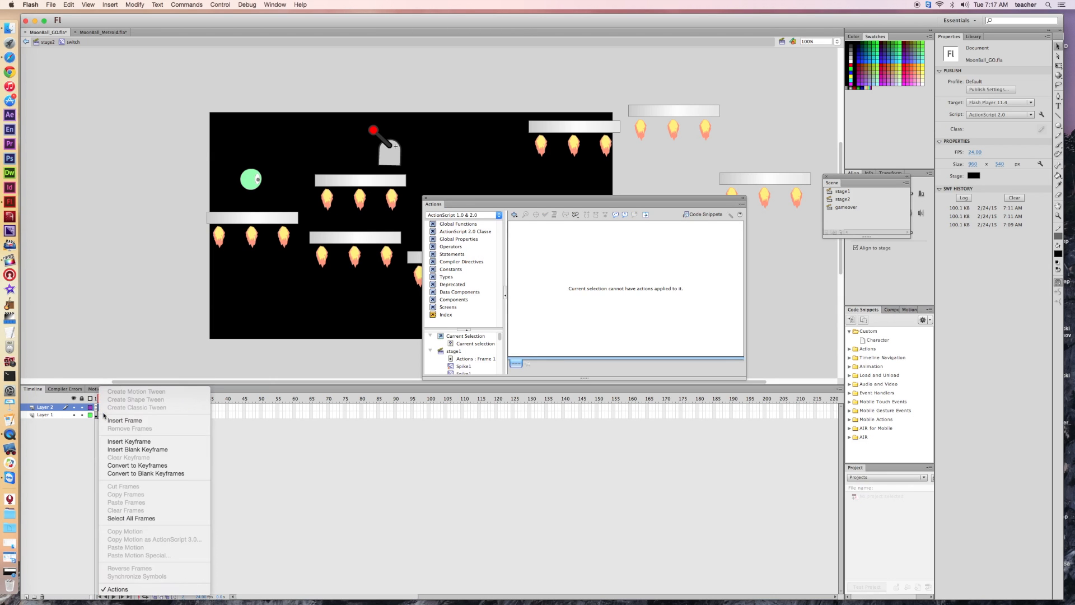
{"action": "left_click", "coordinate": [135, 448]}
Add a stop(); action to frame 2 of Layer 2 and close the script editor
{"action": "left_click", "coordinate": [99, 408]}
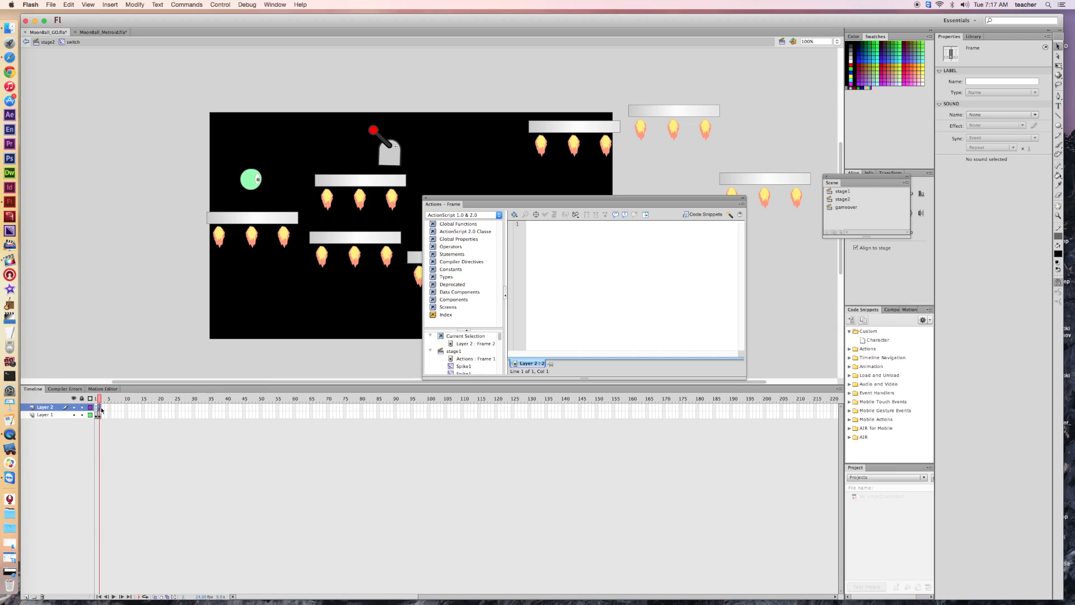
{"action": "right_click", "coordinate": [101, 410]}
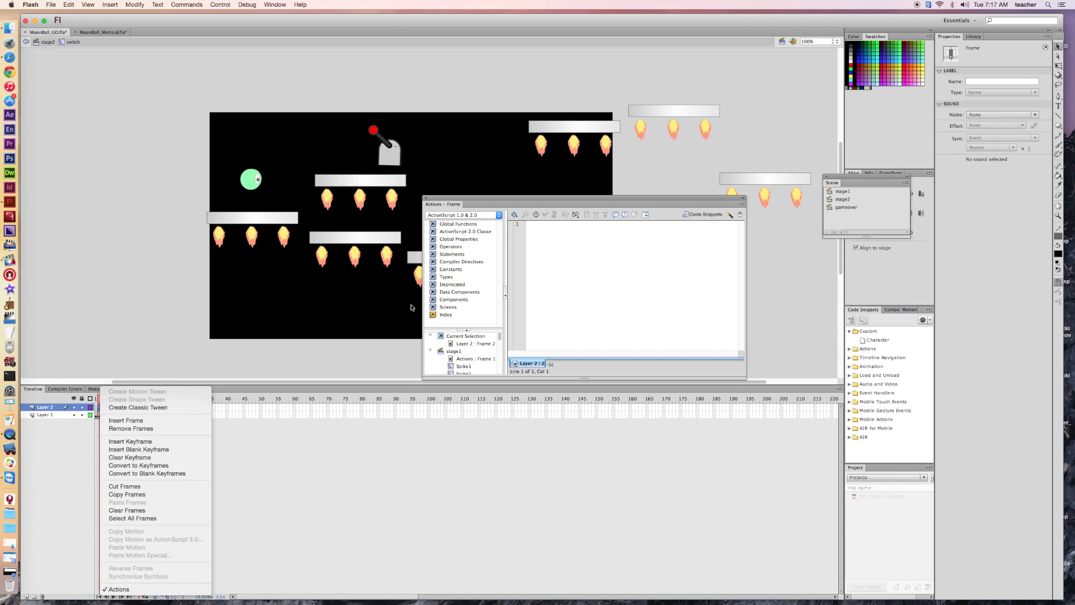
{"action": "left_click", "coordinate": [580, 261]}
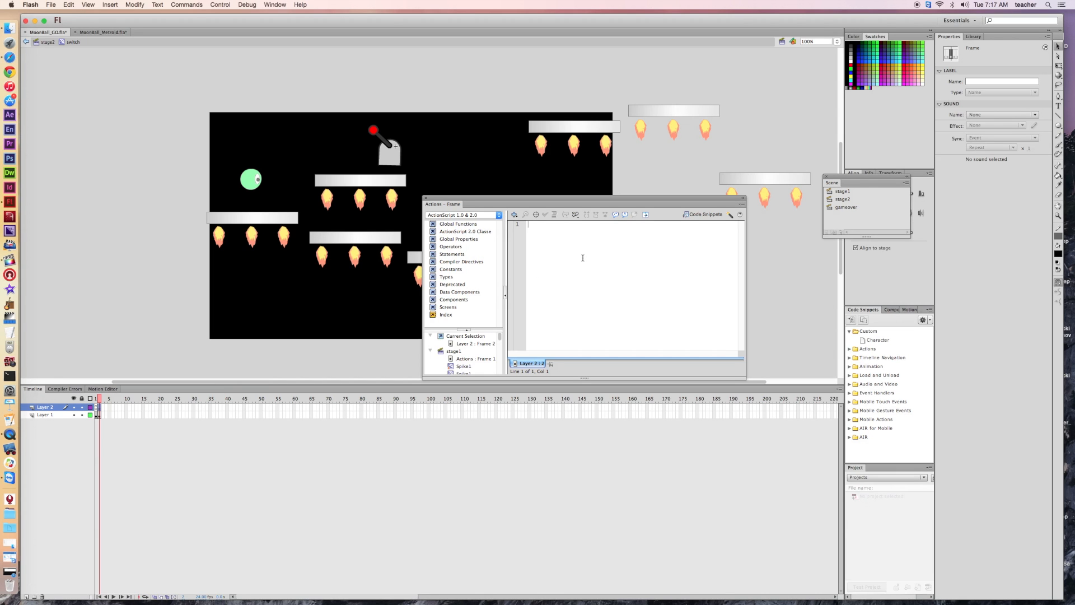
{"action": "type", "text": "stop();"}
{"action": "left_click", "coordinate": [425, 199]}
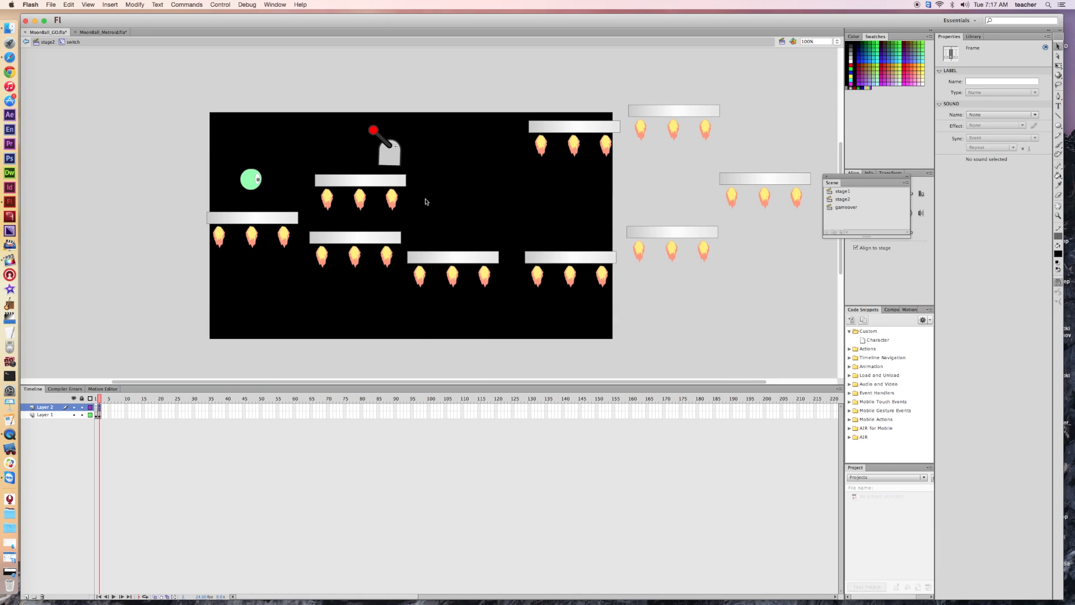
Scrub between the switch symbol's two frames, ending on frame 1, and return to the stage2 scene
{"action": "left_click", "coordinate": [99, 398]}
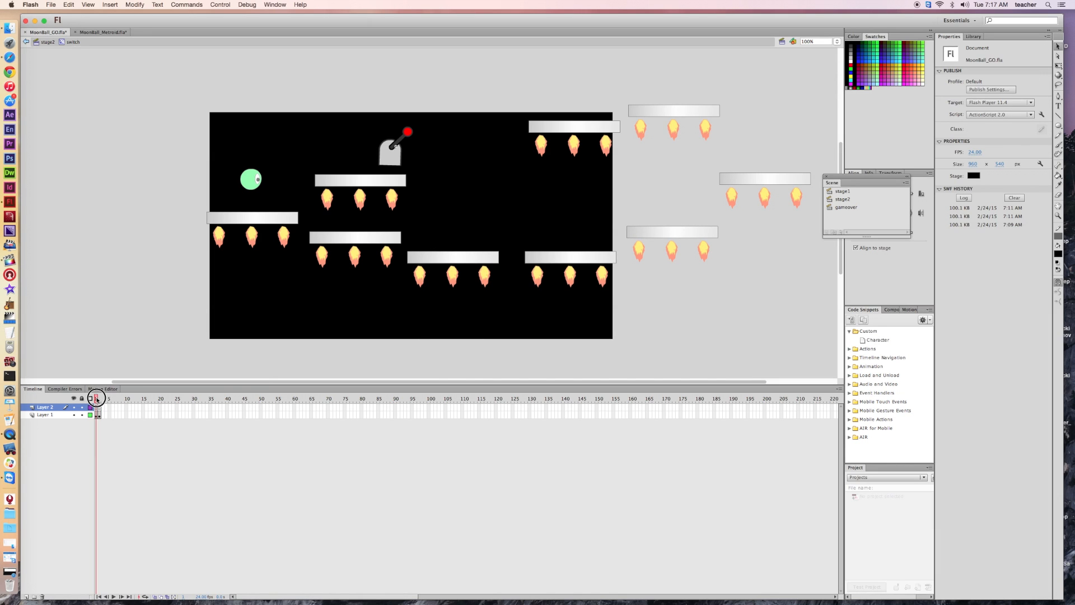
{"action": "left_click_drag", "start_coordinate": [99, 398], "coordinate": [96, 401]}
{"action": "left_click", "coordinate": [47, 42]}
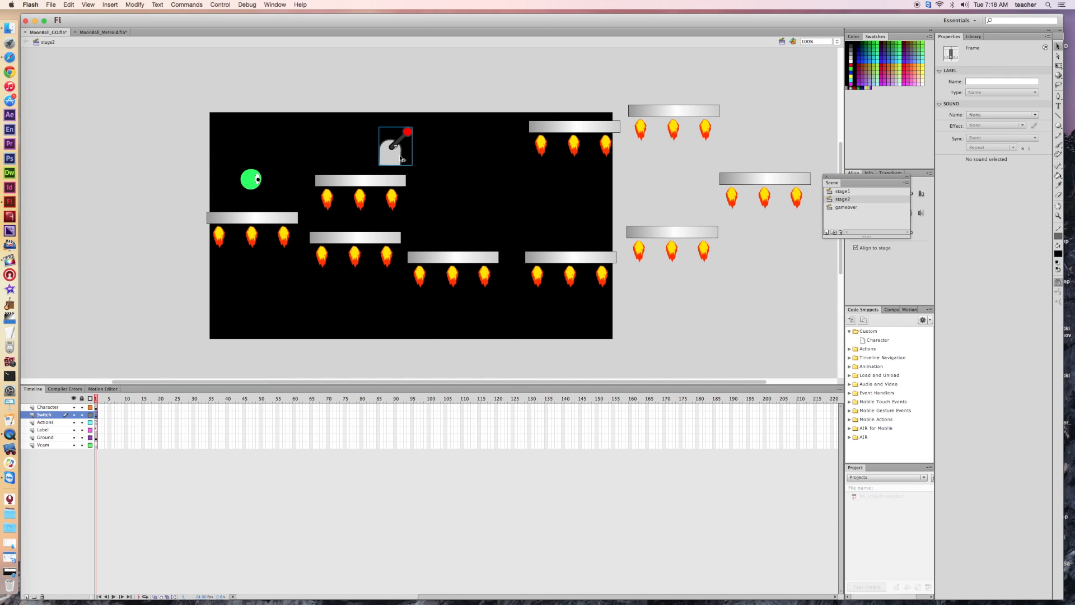
Open the switch instance's script, and copy the entire onClipEvent (keyUp) script of the JoyStick instance in MoonBall_Metroid
{"action": "right_click", "coordinate": [400, 155]}
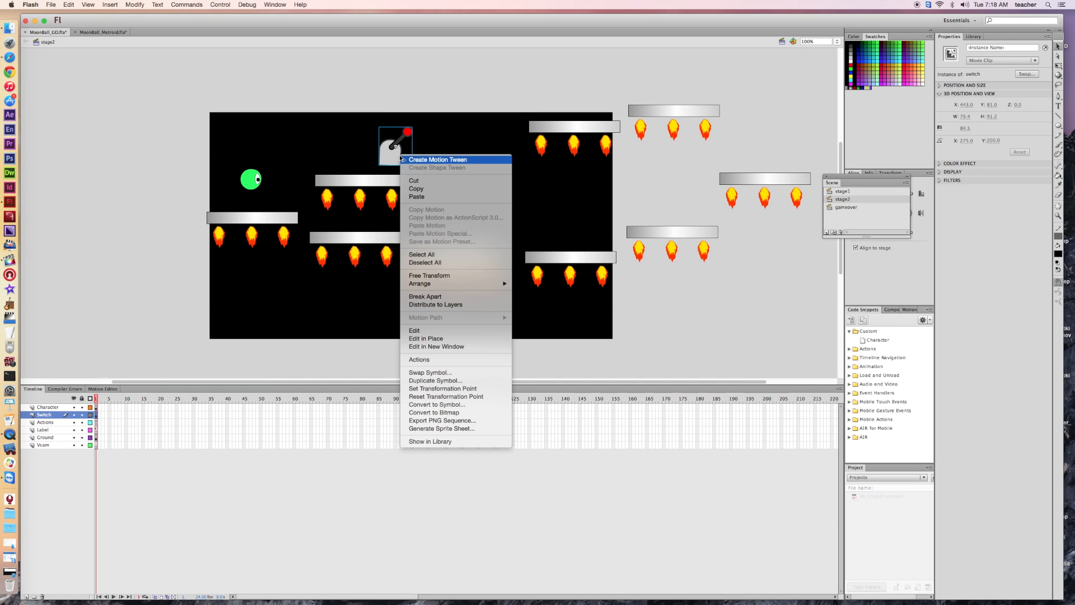
{"action": "left_click", "coordinate": [431, 360]}
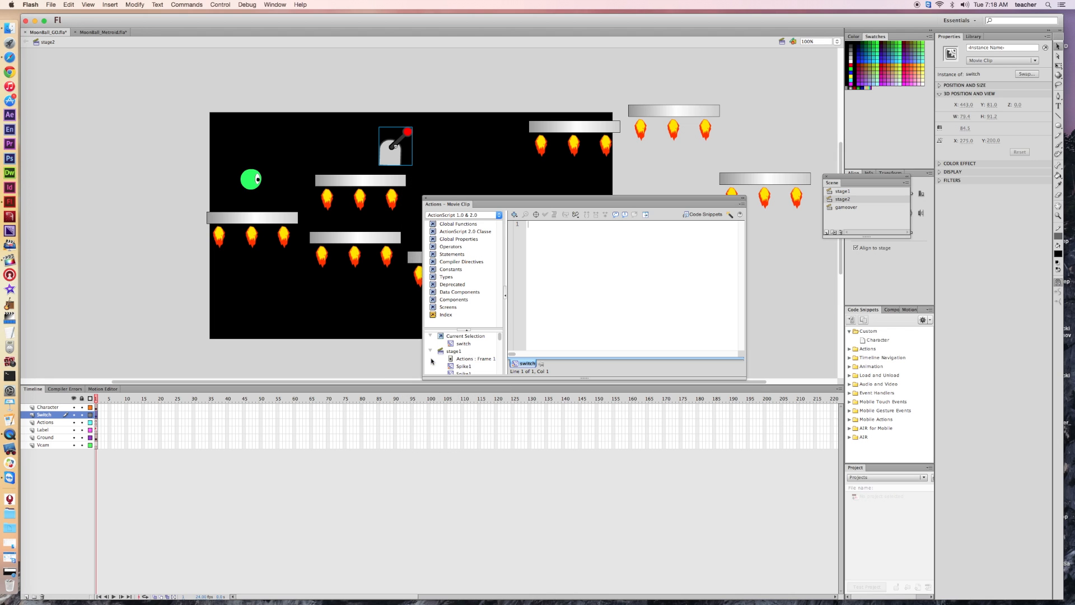
{"action": "left_click", "coordinate": [112, 32]}
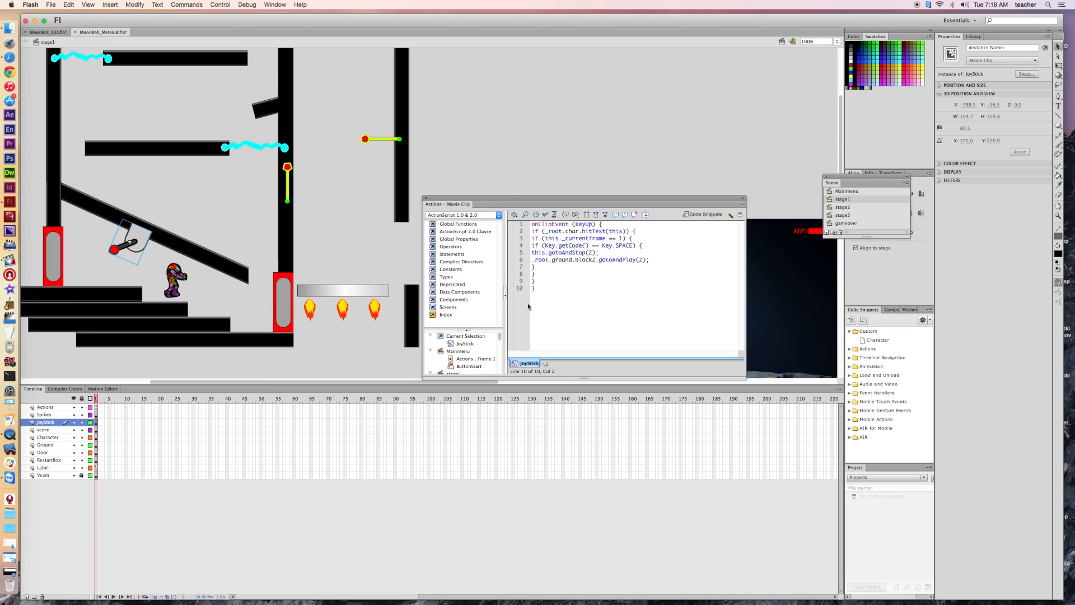
{"action": "left_click_drag", "start_coordinate": [524, 292], "coordinate": [527, 223]}
{"action": "key", "text": "super+c"}
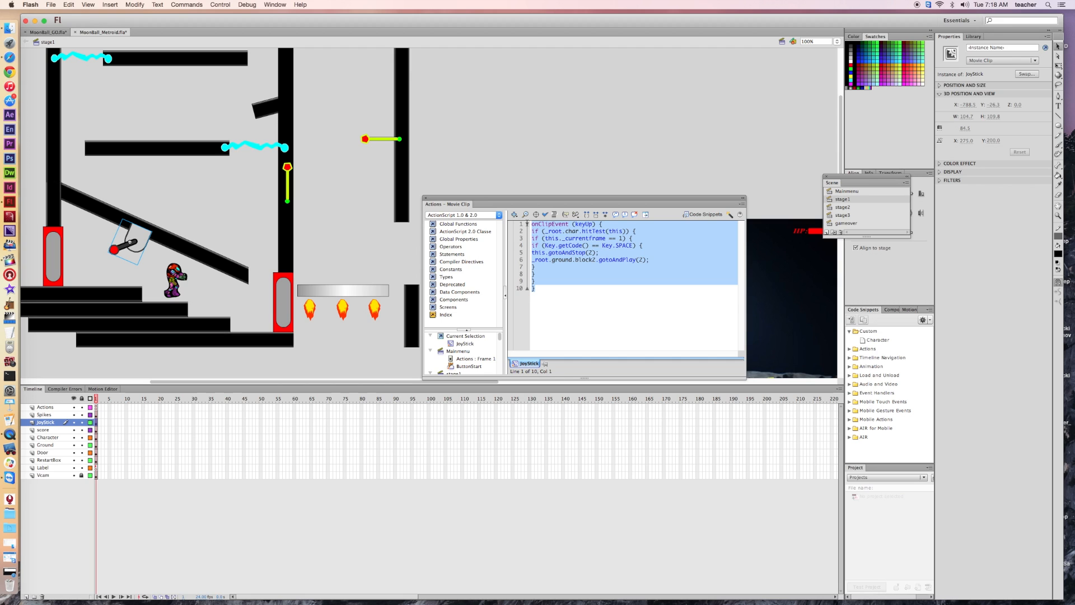
Return to MoonBall_GO and paste the copied keyUp script into the actions of the switch instance
{"action": "left_click", "coordinate": [427, 199]}
{"action": "left_click", "coordinate": [53, 33]}
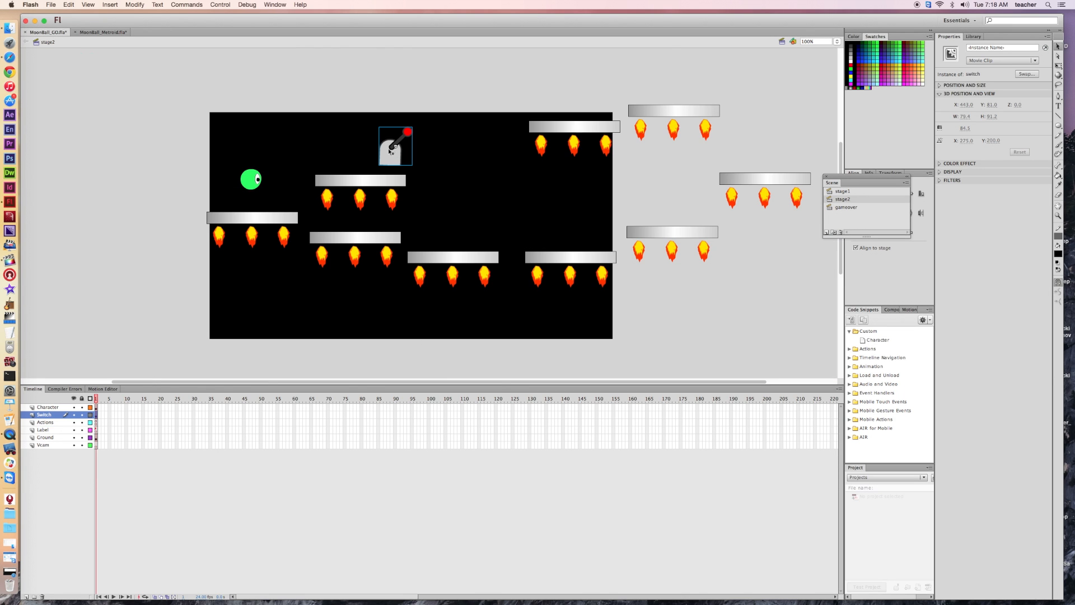
{"action": "right_click", "coordinate": [390, 151]}
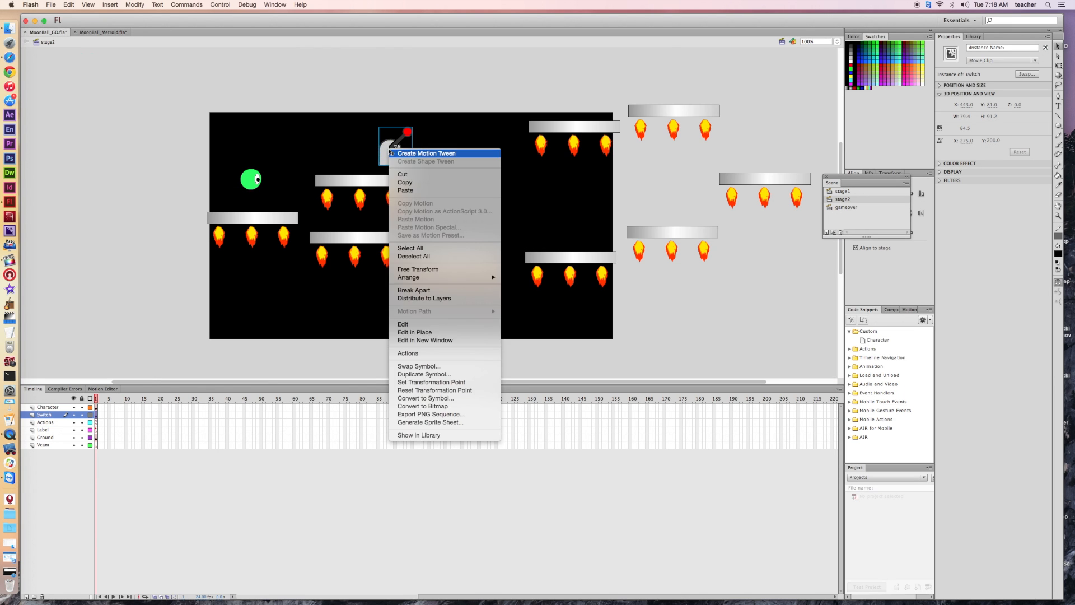
{"action": "left_click", "coordinate": [433, 352]}
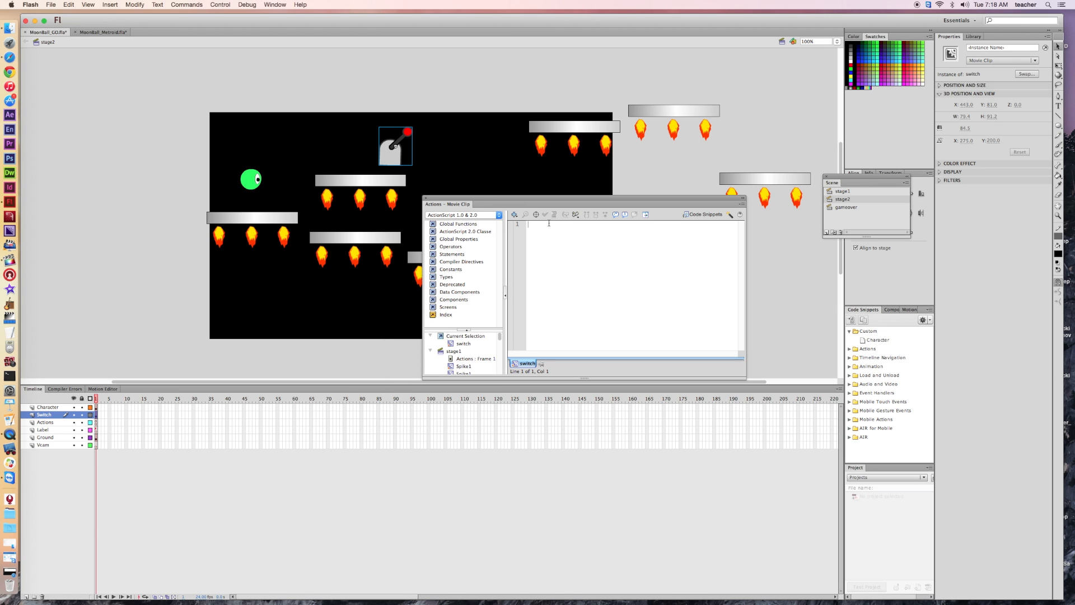
{"action": "key", "text": "super+v"}
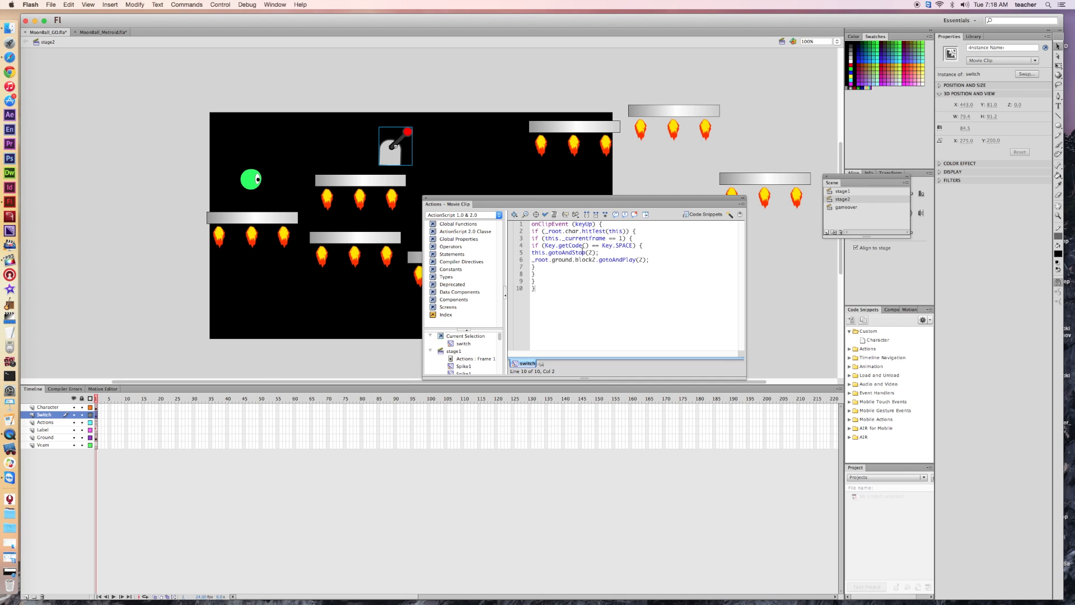
Change the gate reference in the switch's script to _root.ground.block and close the script editor
{"action": "left_click", "coordinate": [596, 260]}
{"action": "key", "text": "BackSpace"}
{"action": "left_click", "coordinate": [426, 199]}
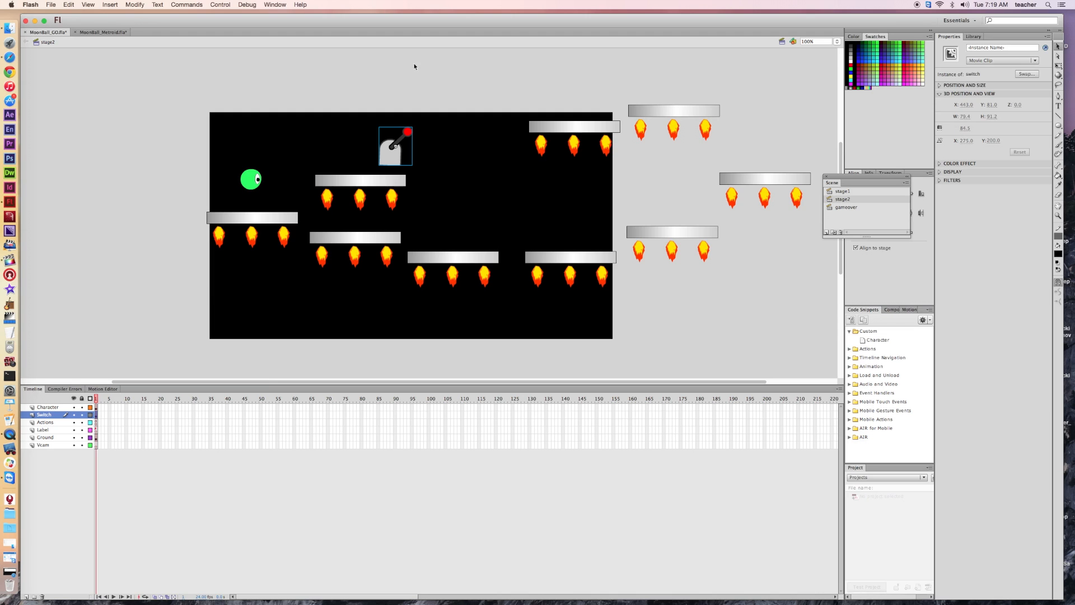
Open the ground symbol in stage1 of MoonBall_Metroid and select the red gate beside the joystick inside it
{"action": "left_click", "coordinate": [112, 33]}
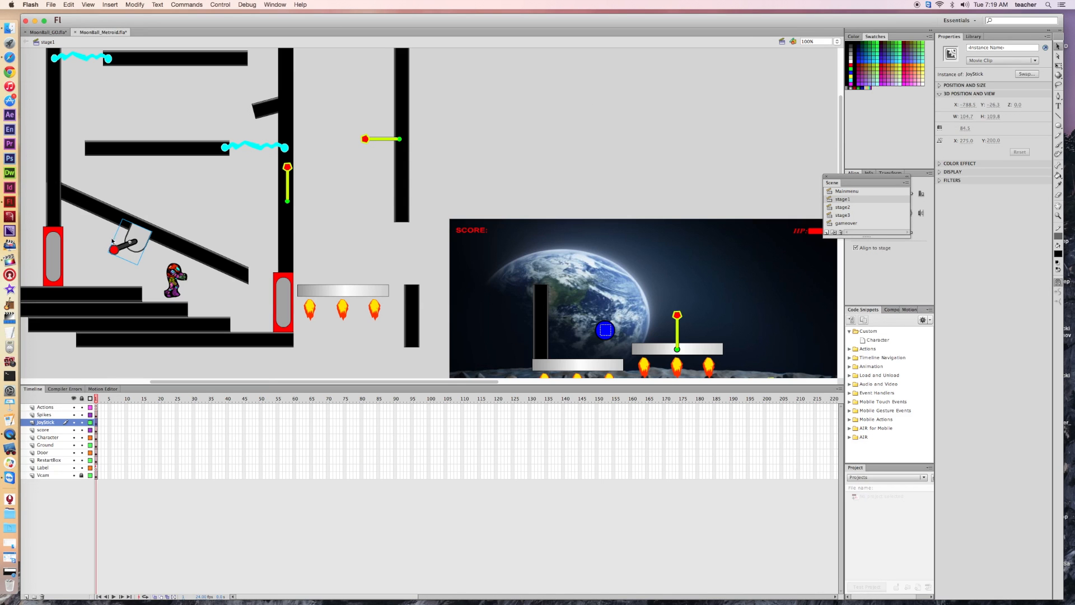
{"action": "left_click", "coordinate": [58, 256]}
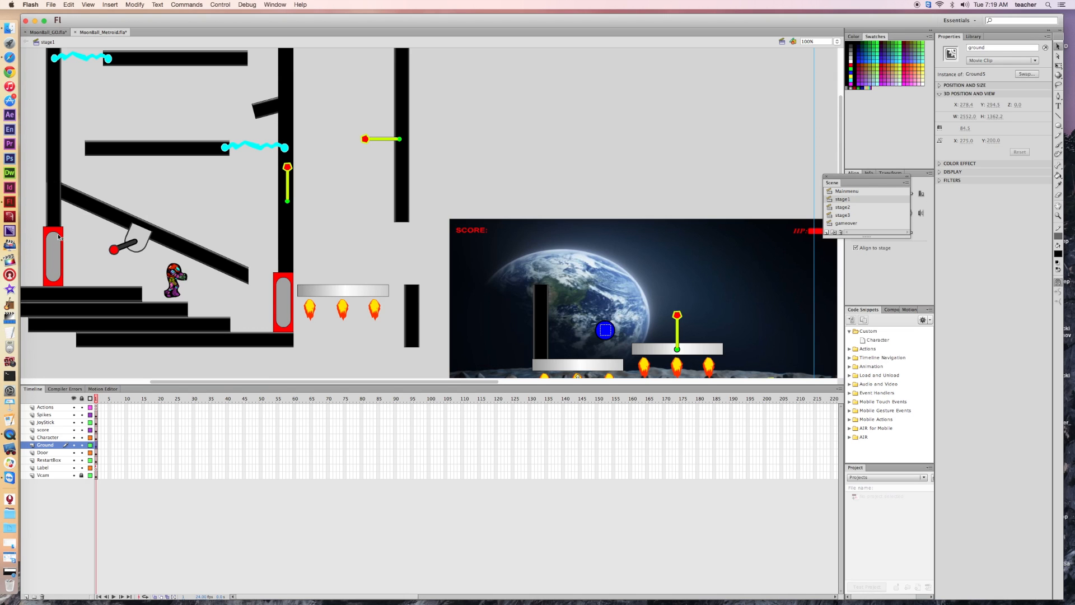
{"action": "double_click", "coordinate": [59, 244]}
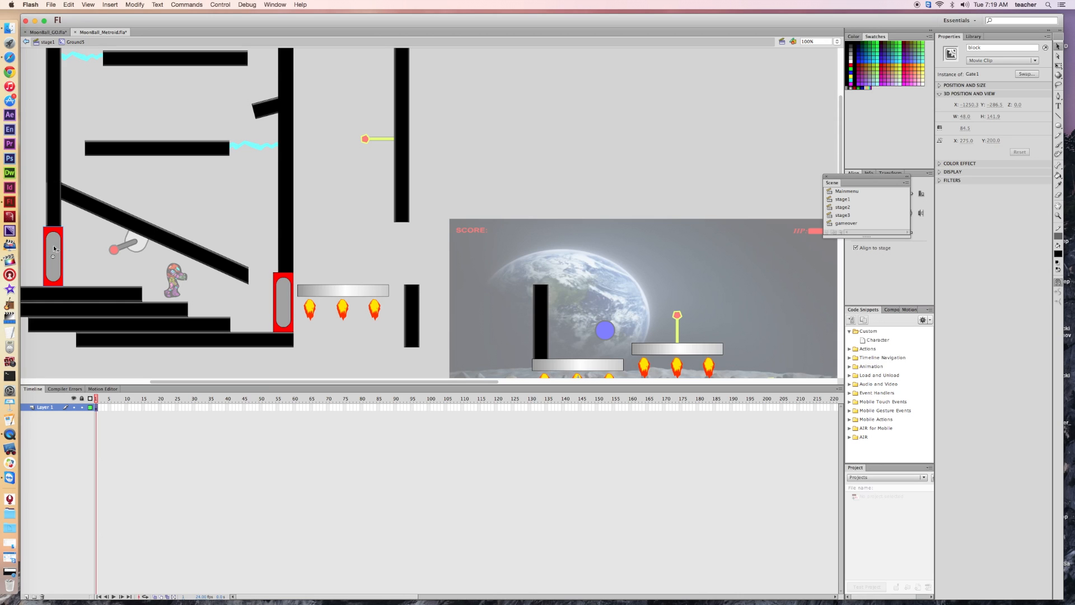
{"action": "left_click", "coordinate": [78, 246]}
{"action": "left_click", "coordinate": [59, 250]}
Try adding a 2 to the selected gate's instance name, and select the other red gate for comparison
{"action": "left_click", "coordinate": [983, 47]}
{"action": "type", "text": "2"}
{"action": "left_click", "coordinate": [283, 299]}
Copy the red gate beside the joystick and paste it inside the ground symbol of MoonBall_GO's stage2 scene
{"action": "left_click", "coordinate": [56, 256]}
{"action": "key", "text": "super+c"}
{"action": "left_click", "coordinate": [55, 33]}
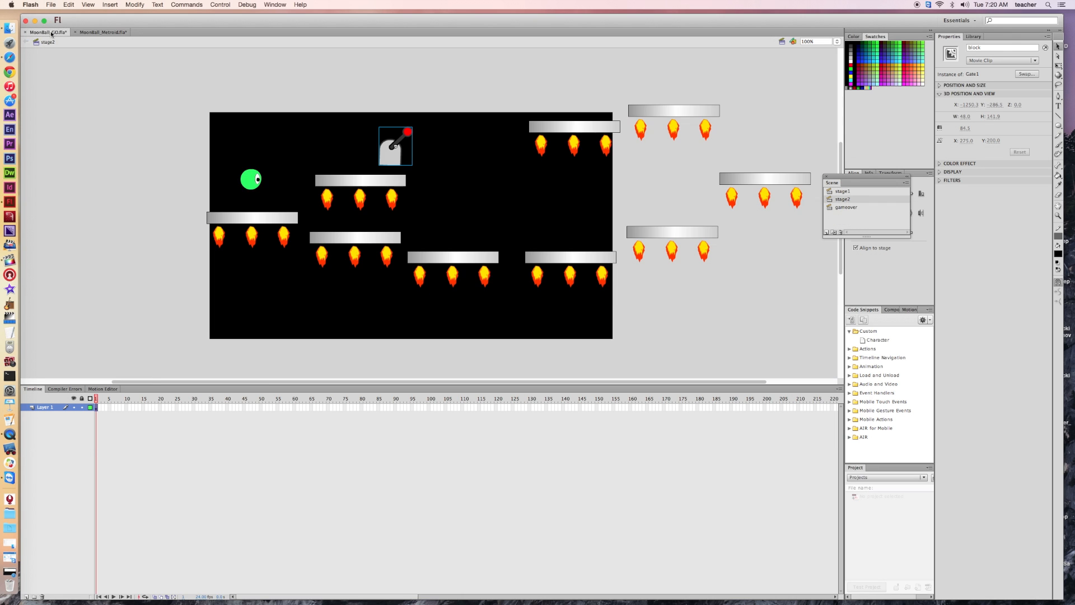
{"action": "double_click", "coordinate": [359, 237]}
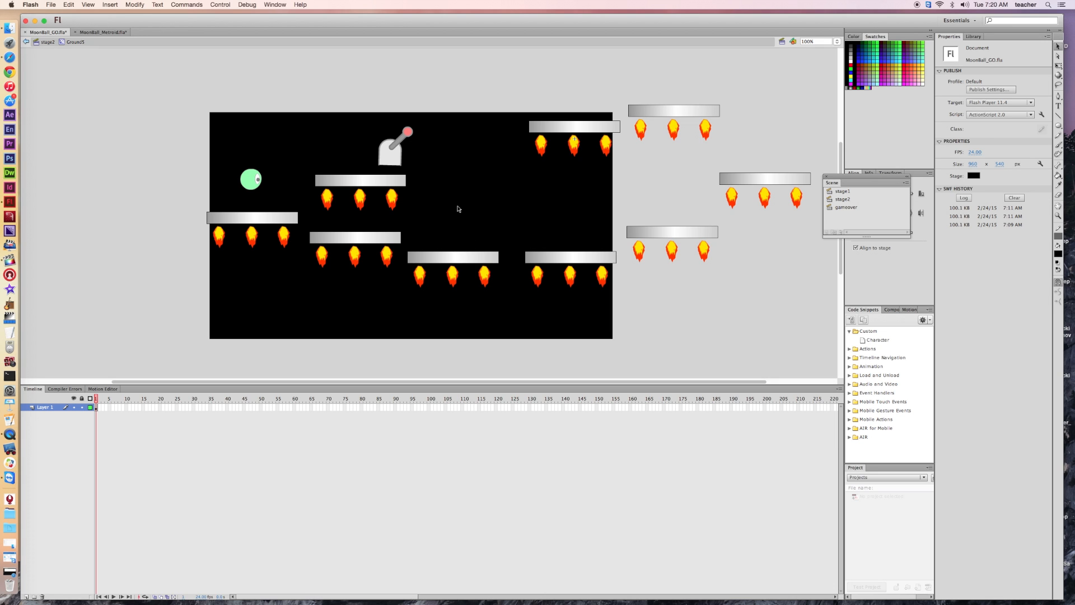
{"action": "key", "text": "cmd+v"}
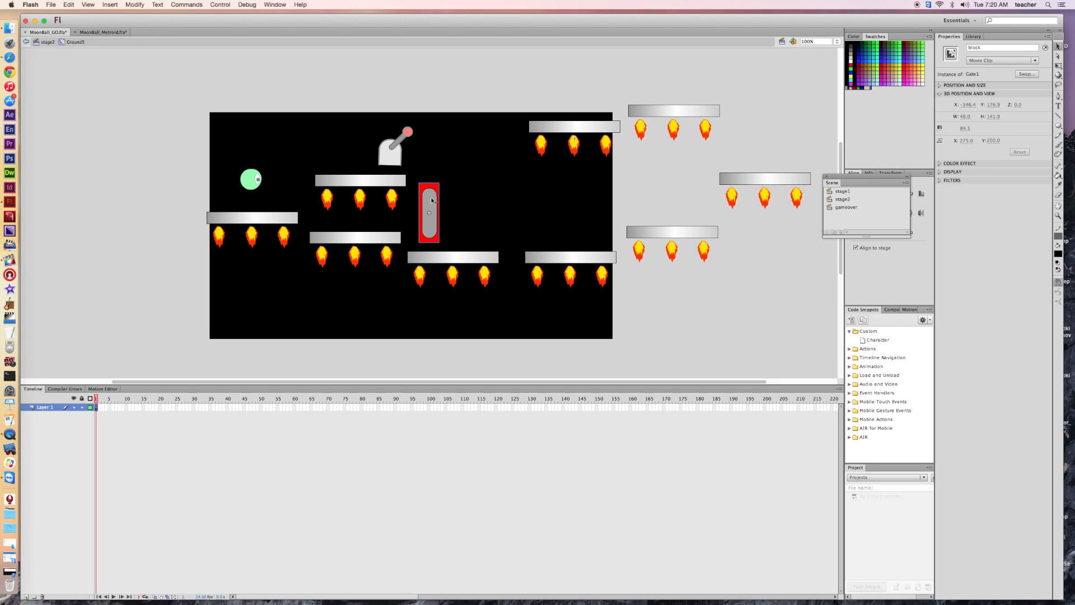
Move the pasted gate onto the end of the platform below it and break the gate apart into a shape
{"action": "left_click_drag", "start_coordinate": [423, 192], "coordinate": [489, 207]}
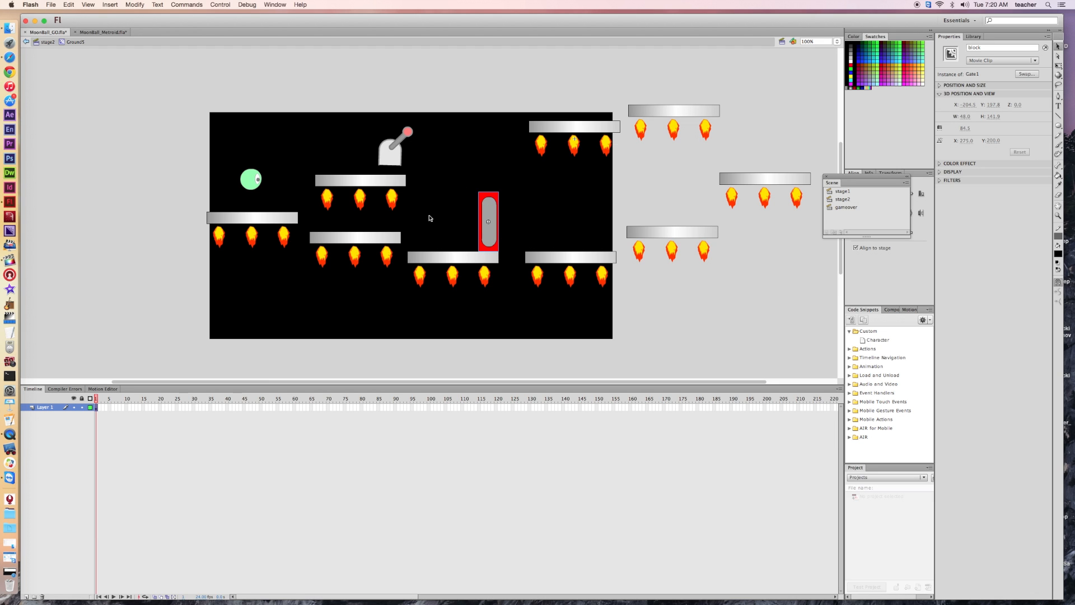
{"action": "left_click", "coordinate": [466, 191]}
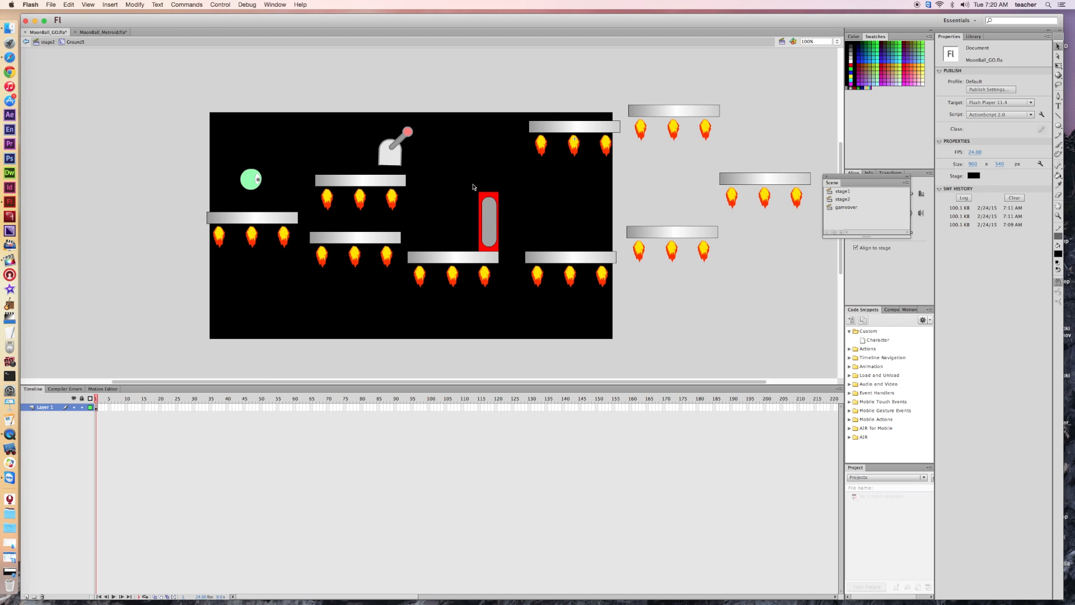
{"action": "right_click", "coordinate": [487, 219]}
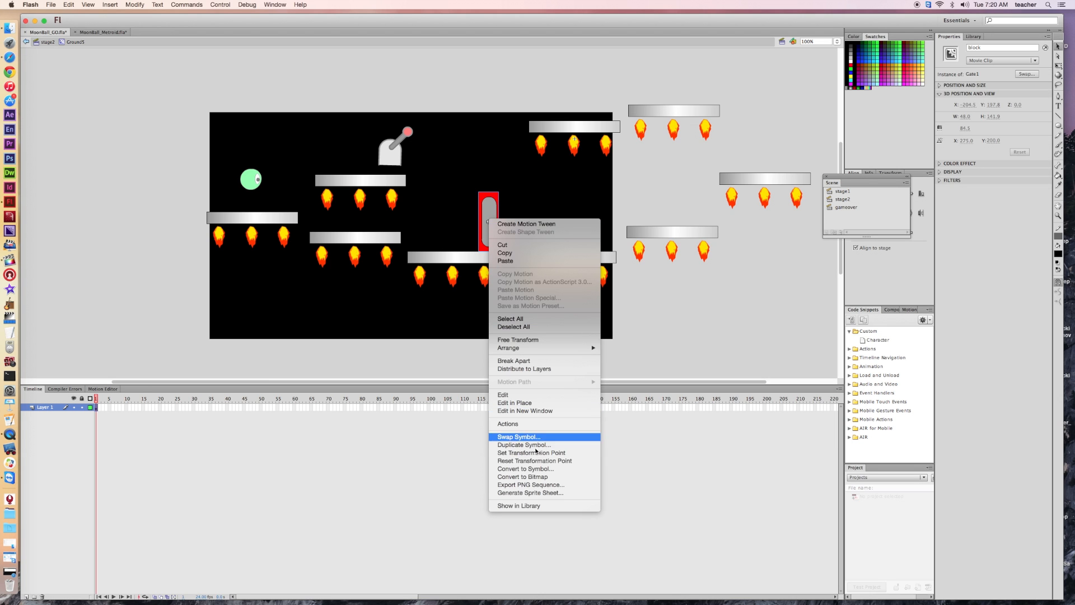
{"action": "left_click", "coordinate": [528, 361]}
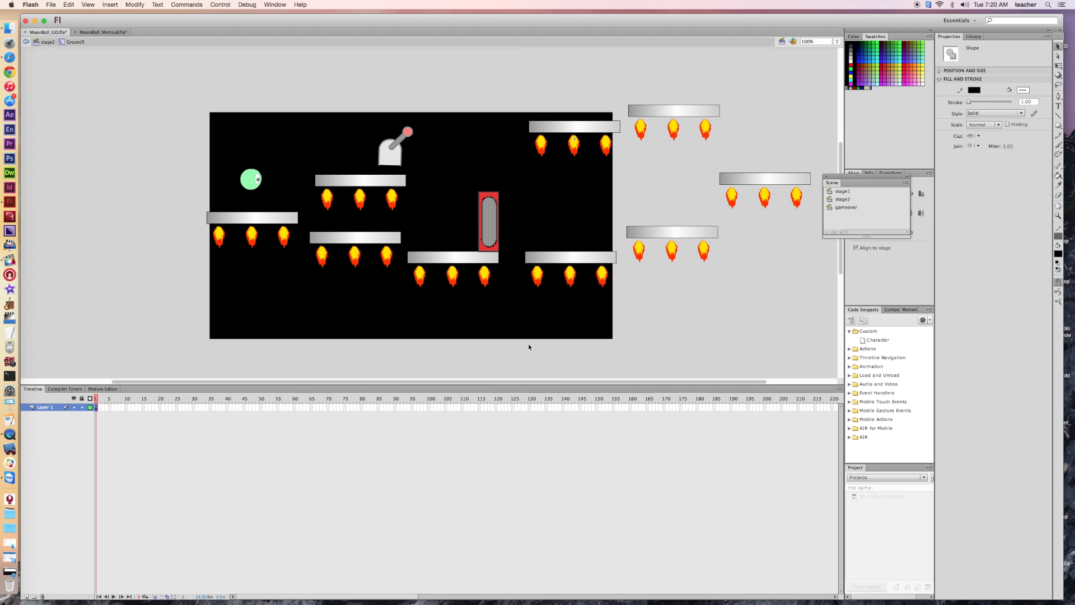
Convert the gate shape to a movie clip named Barrier and give the instance the name block
{"action": "right_click", "coordinate": [490, 220]}
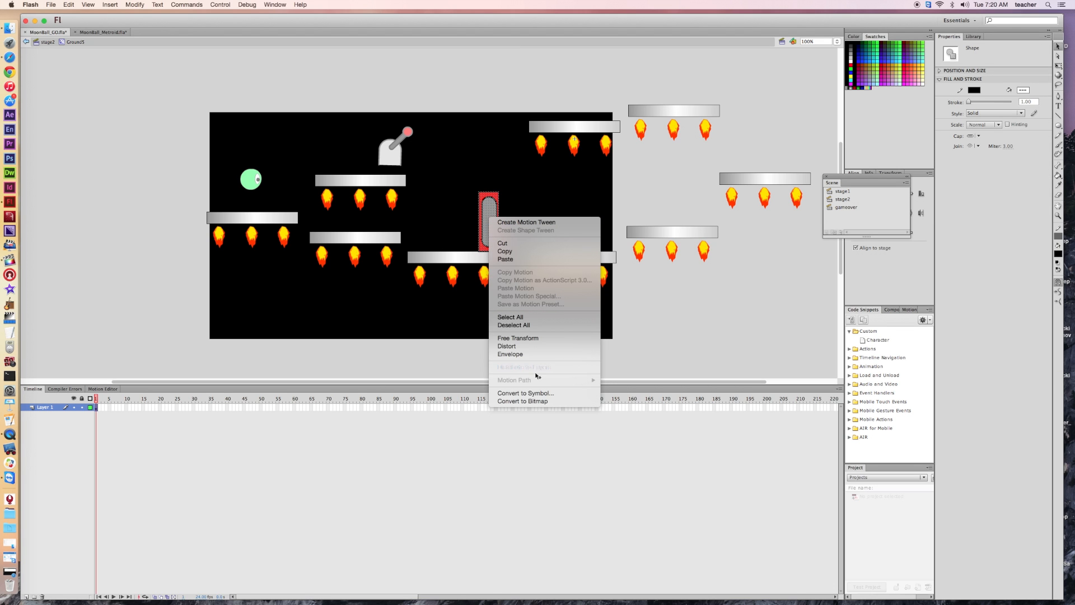
{"action": "left_click", "coordinate": [540, 393]}
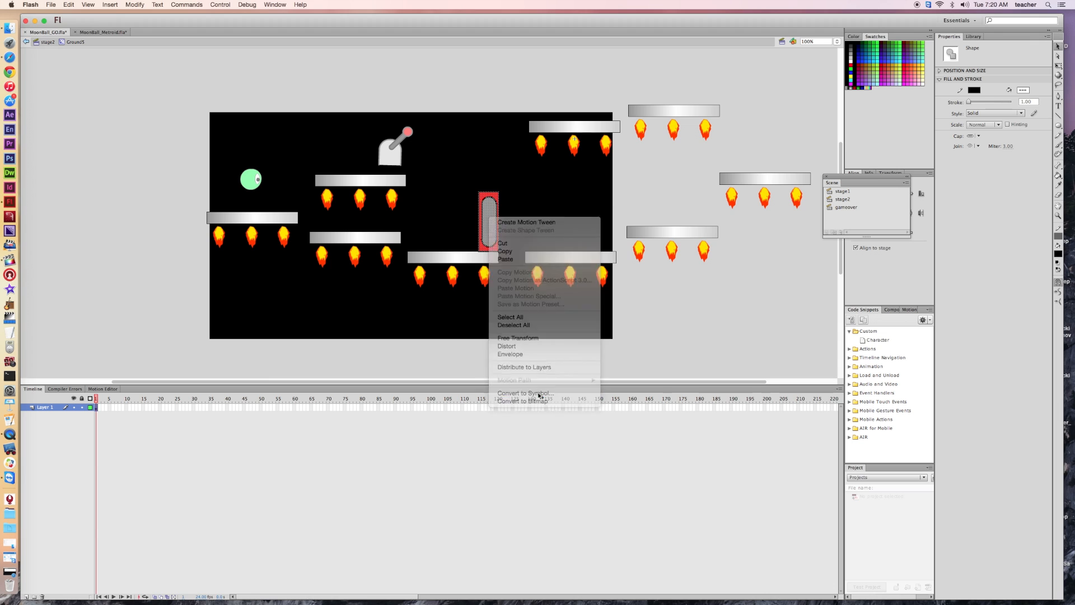
{"action": "type", "text": "b"}
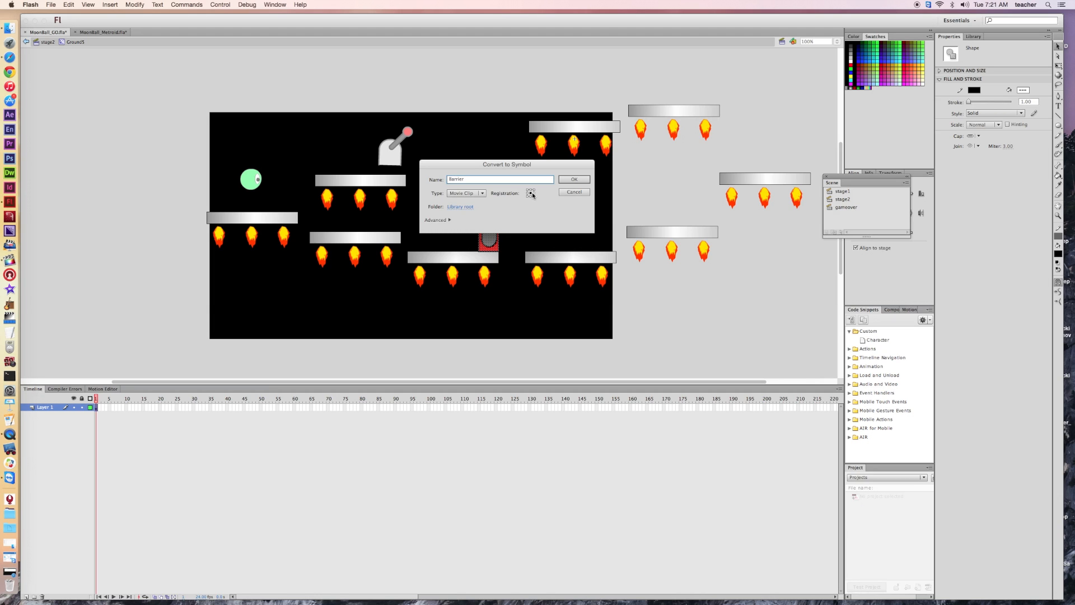
{"action": "left_click", "coordinate": [575, 180]}
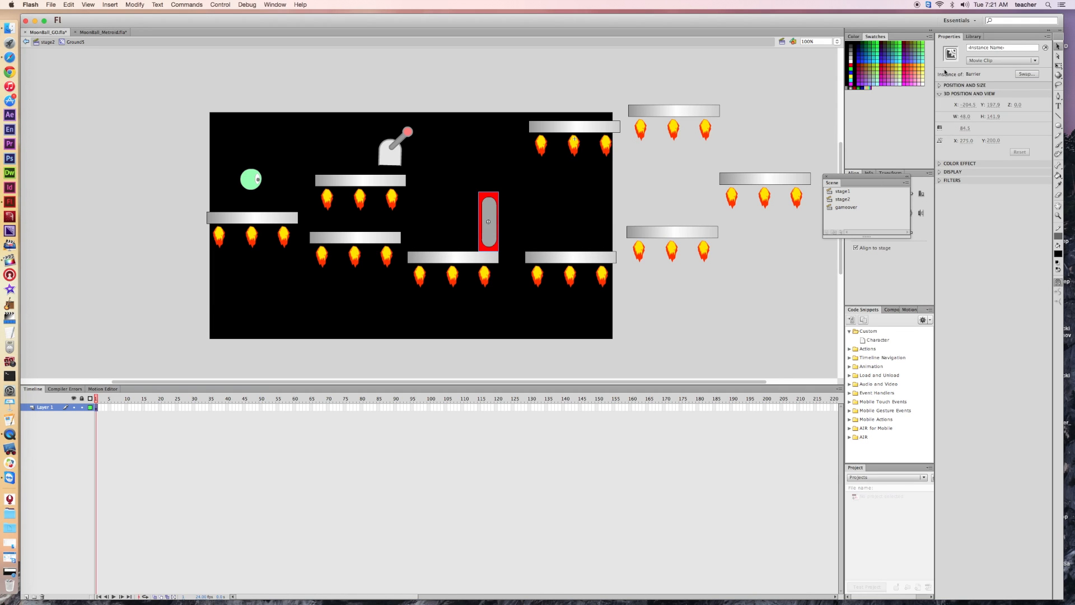
{"action": "left_click", "coordinate": [985, 48]}
{"action": "type", "text": "block"}
Open the Barrier symbol for editing and add a second layer above the gate's layer
{"action": "double_click", "coordinate": [490, 214]}
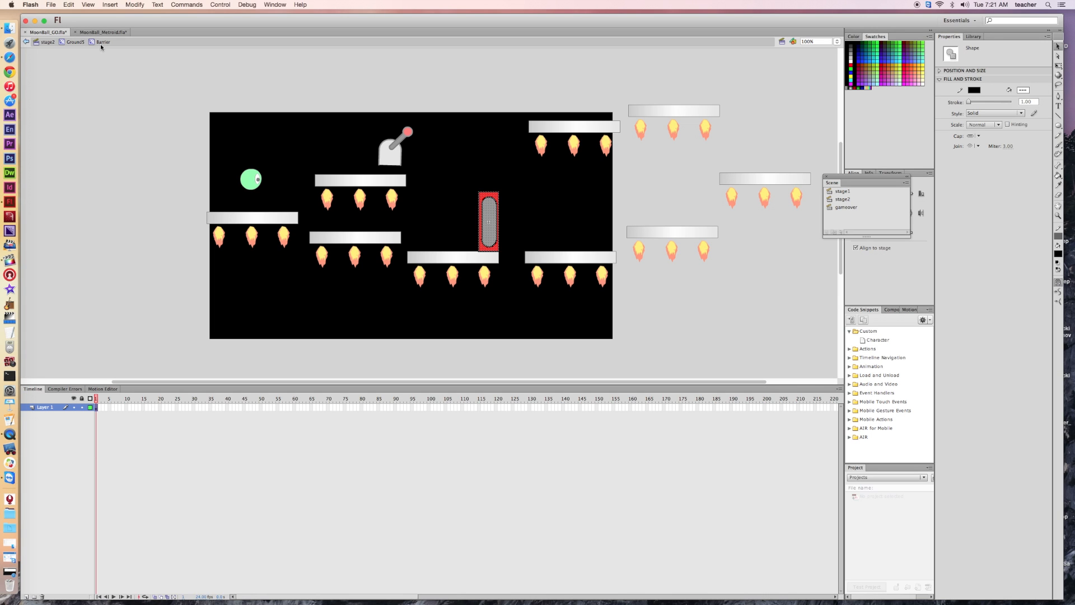
{"action": "left_click", "coordinate": [26, 596]}
{"action": "left_click", "coordinate": [96, 416]}
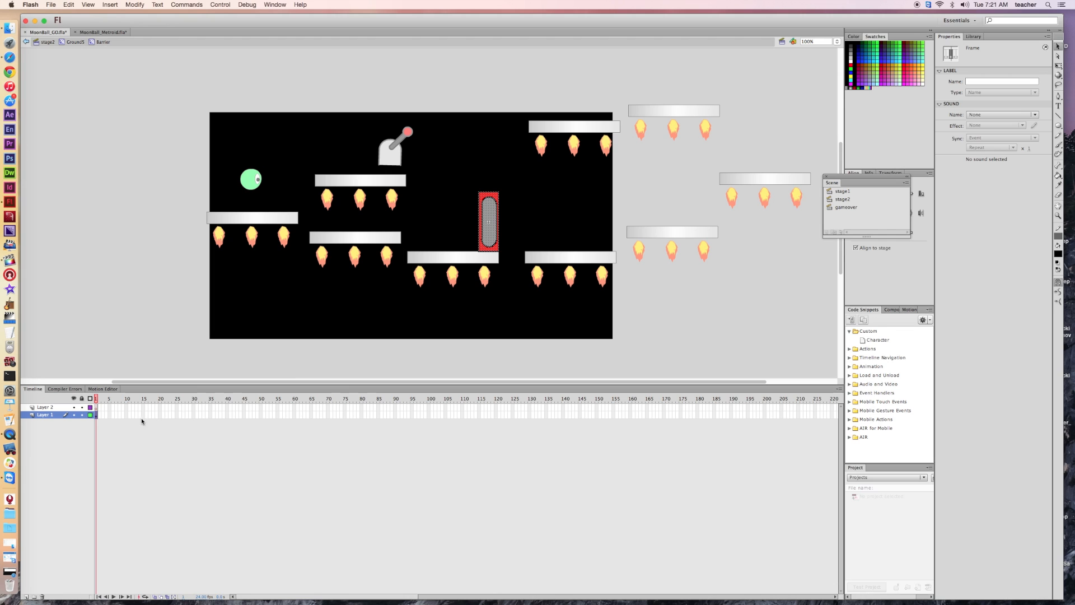
Insert a keyframe at frame 30 of Layer 1 and squash the gate there upward into a thin strip at its top edge
{"action": "left_click", "coordinate": [195, 416]}
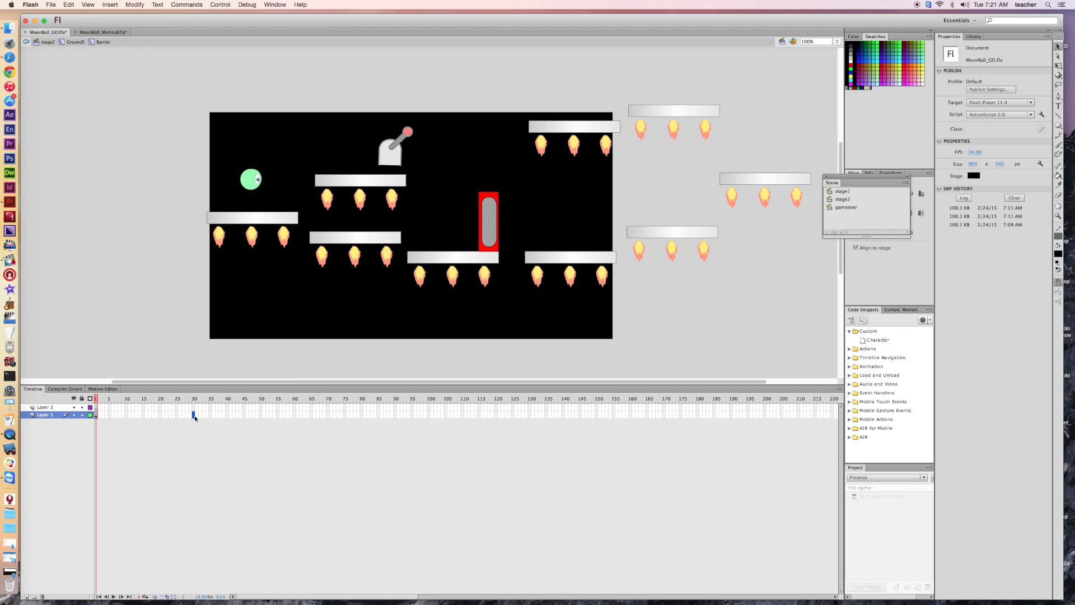
{"action": "right_click", "coordinate": [194, 417]}
{"action": "left_click", "coordinate": [227, 442]}
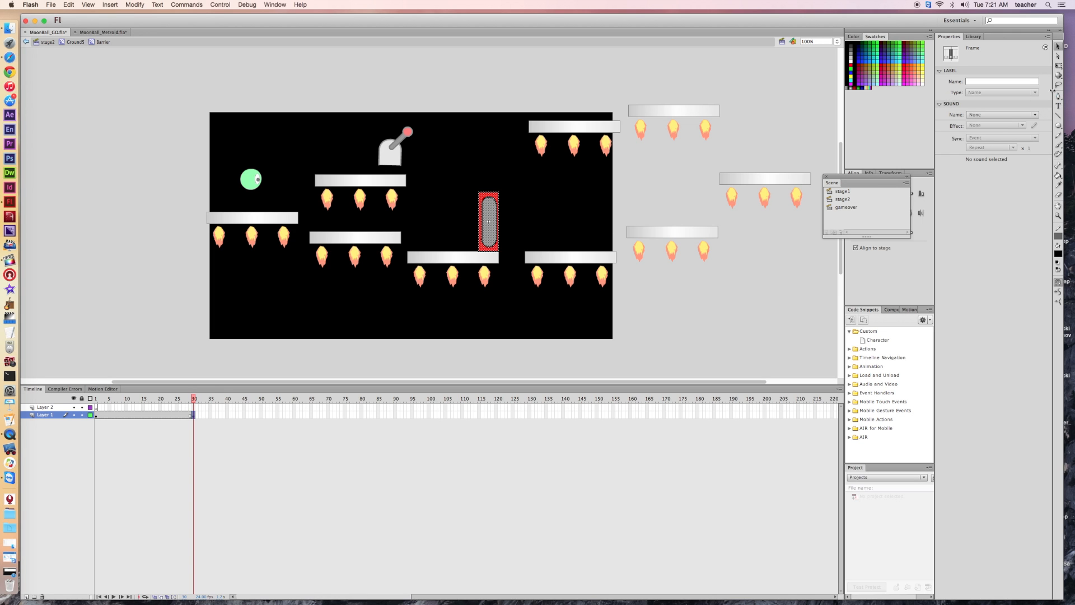
{"action": "left_click", "coordinate": [1058, 66]}
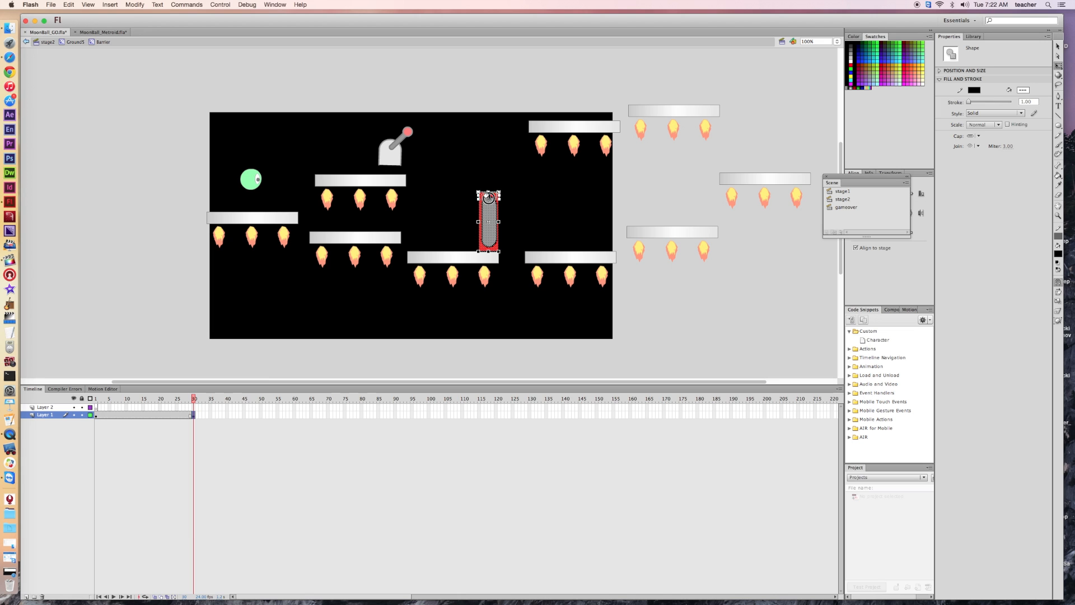
{"action": "left_click_drag", "start_coordinate": [489, 197], "coordinate": [489, 199]}
Try a classic tween between the gate's two keyframes on Layer 1, scrub through it, and remove the tween
{"action": "right_click", "coordinate": [155, 415]}
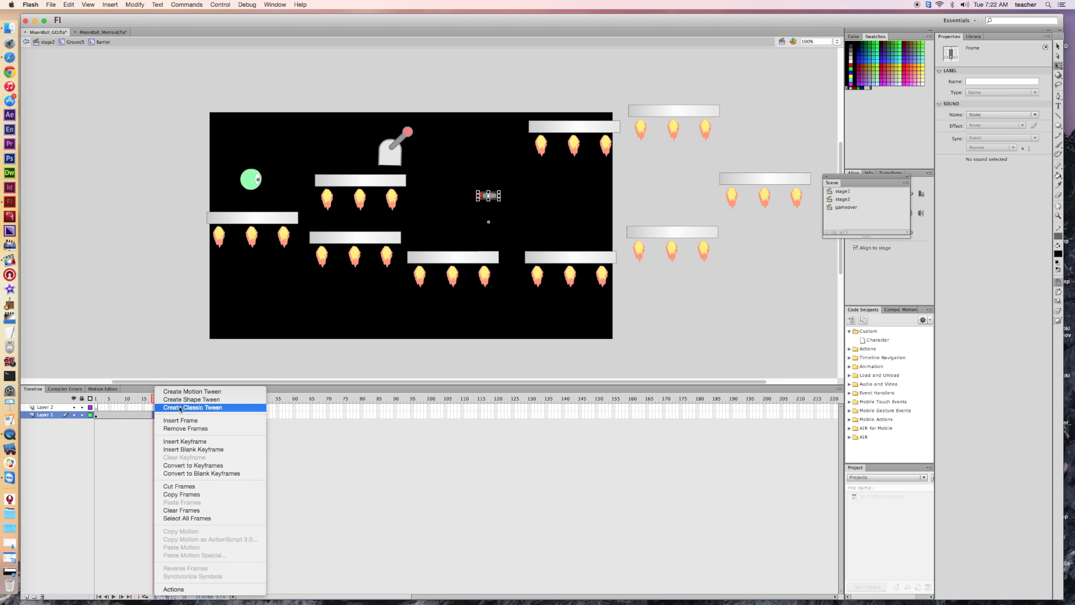
{"action": "left_click", "coordinate": [180, 408]}
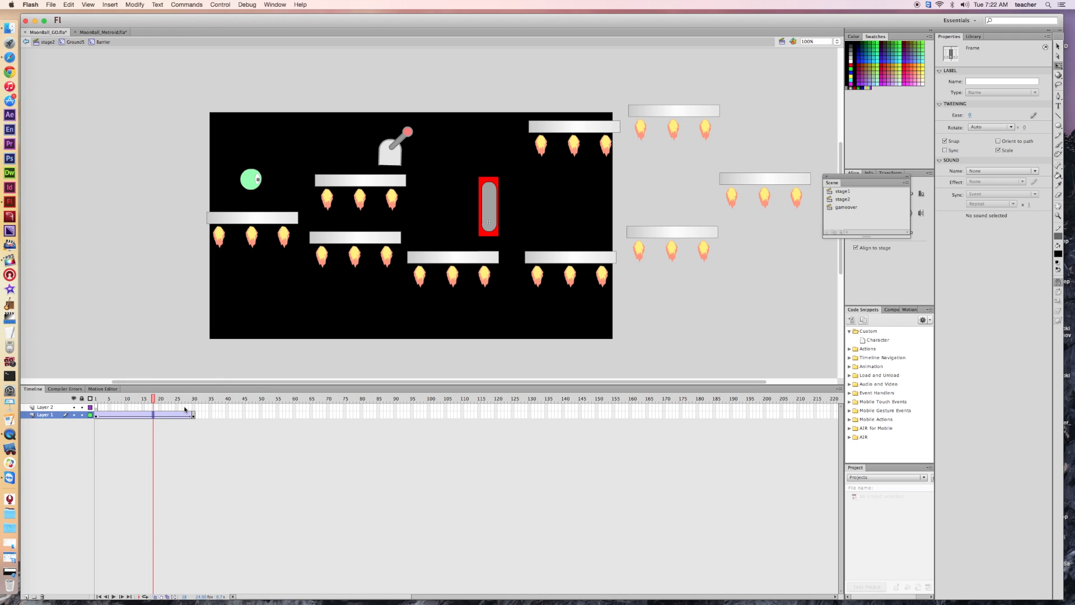
{"action": "left_click_drag", "start_coordinate": [154, 399], "coordinate": [127, 397]}
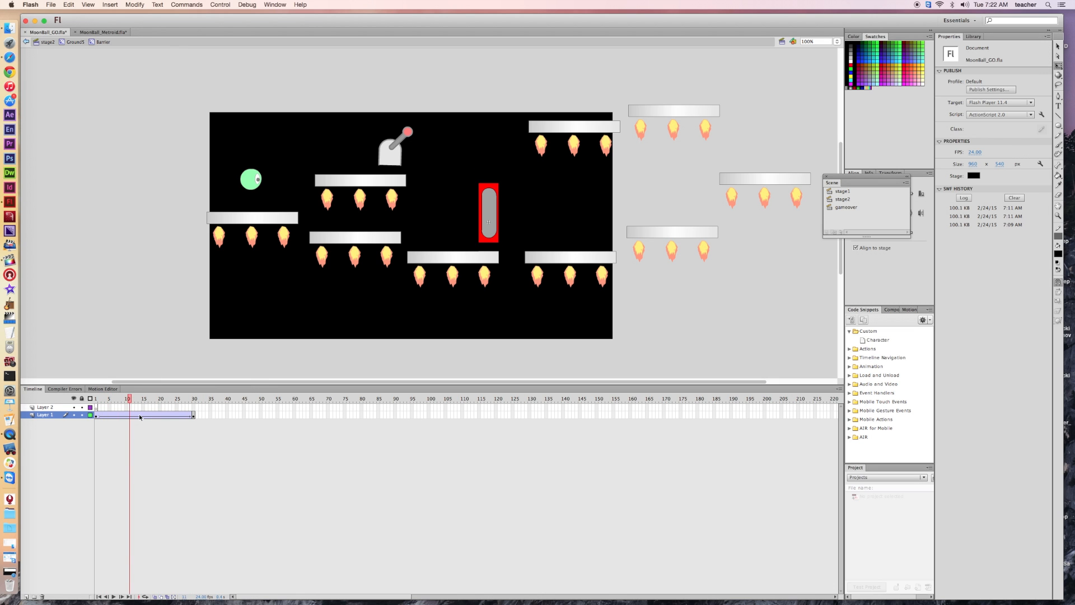
{"action": "right_click", "coordinate": [140, 416]}
{"action": "left_click", "coordinate": [167, 391]}
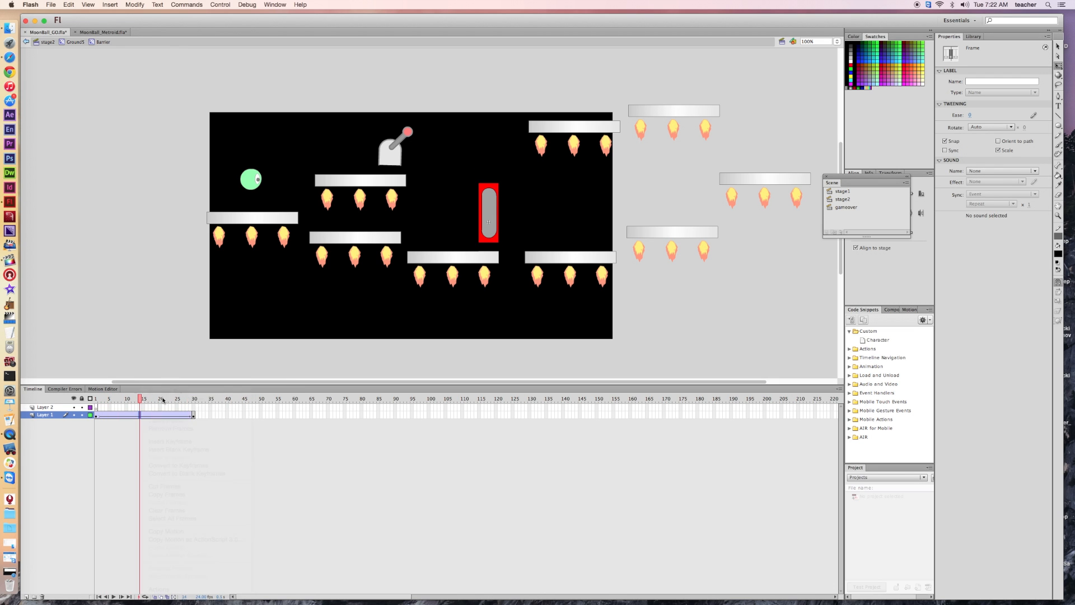
{"action": "right_click", "coordinate": [155, 415]}
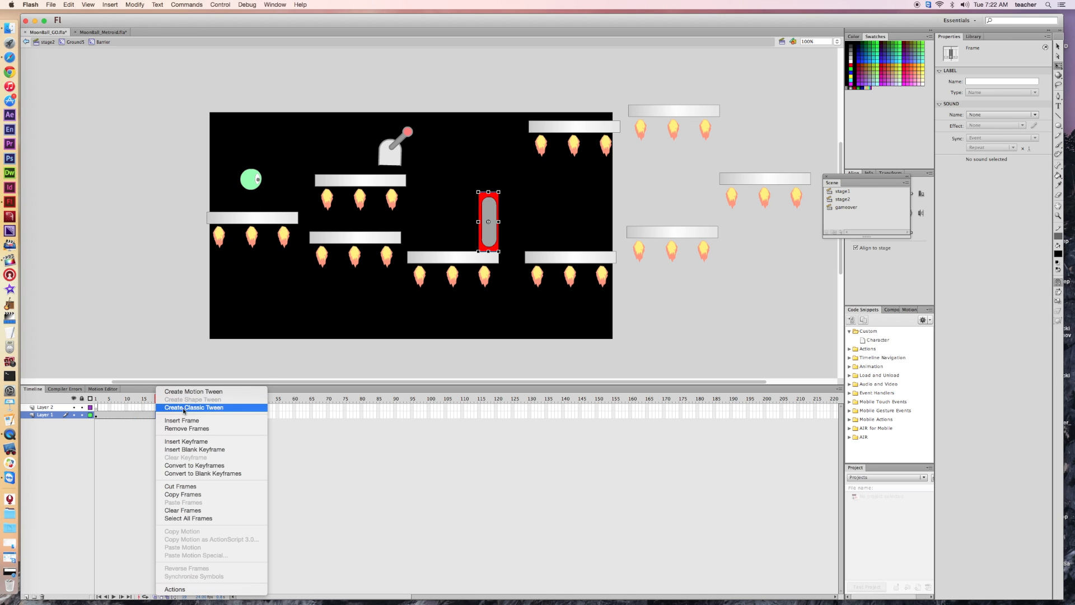
{"action": "left_click", "coordinate": [139, 398]}
{"action": "left_click_drag", "start_coordinate": [159, 398], "coordinate": [93, 408]}
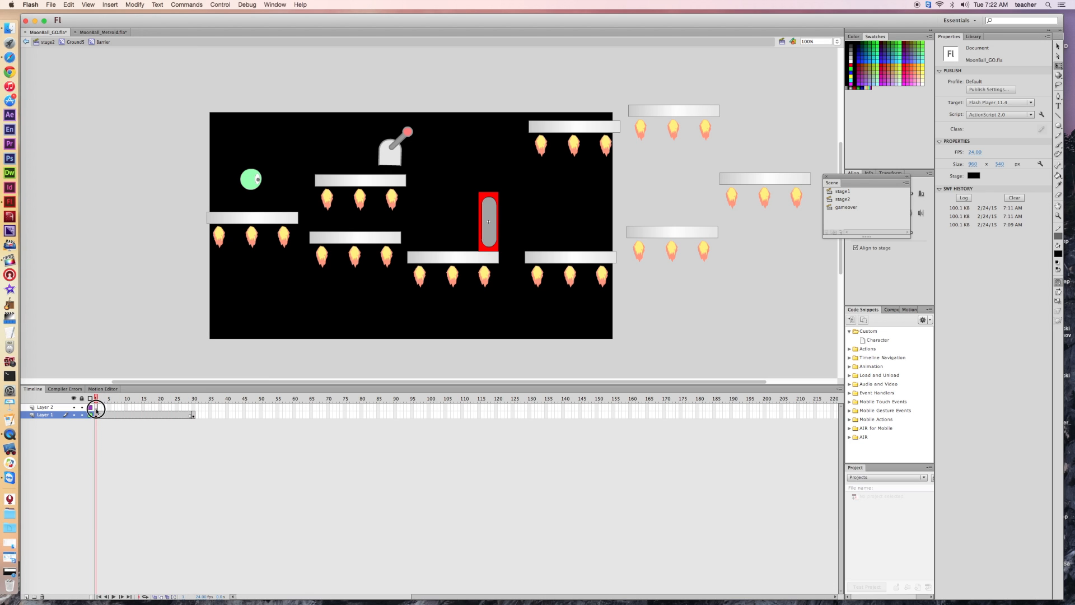
Break apart the gate graphics in the frame 1 and frame 30 keyframes of Layer 1 into plain shapes
{"action": "left_click", "coordinate": [97, 416]}
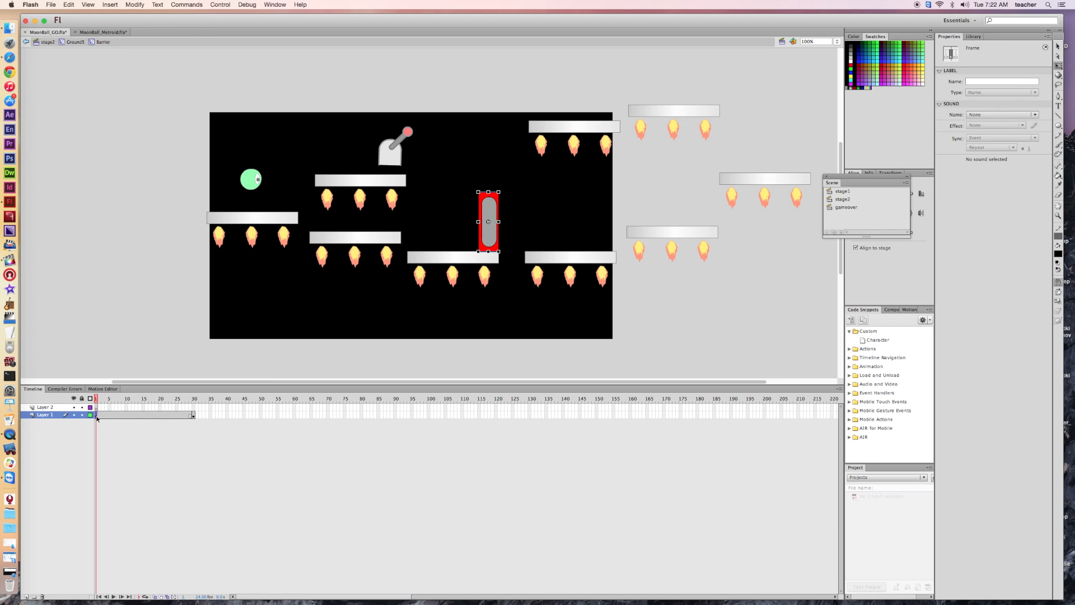
{"action": "right_click", "coordinate": [491, 212]}
{"action": "left_click", "coordinate": [527, 353]}
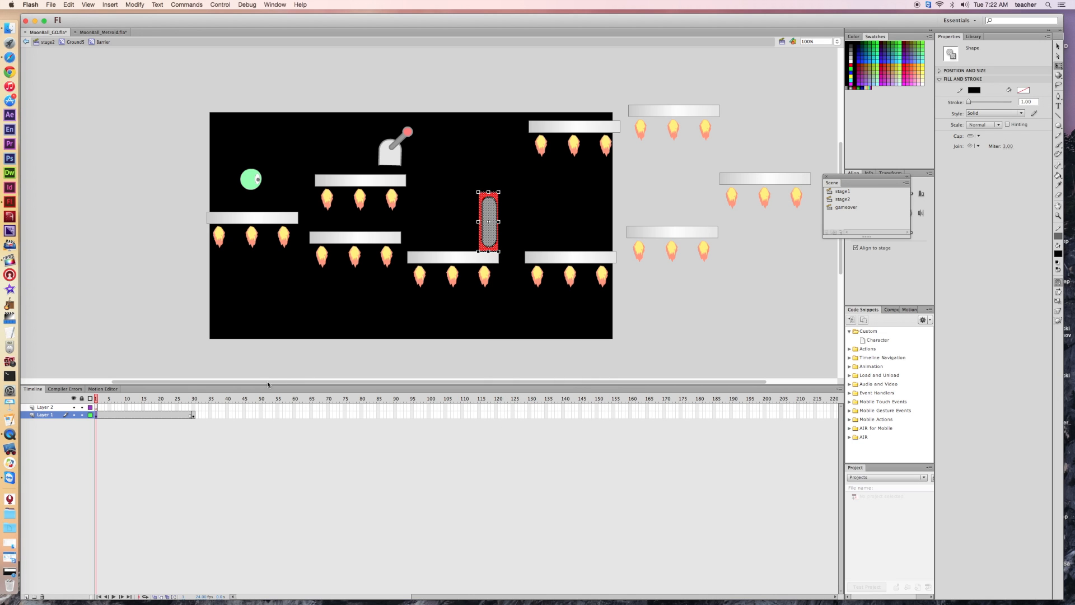
{"action": "left_click_drag", "start_coordinate": [96, 398], "coordinate": [195, 397]}
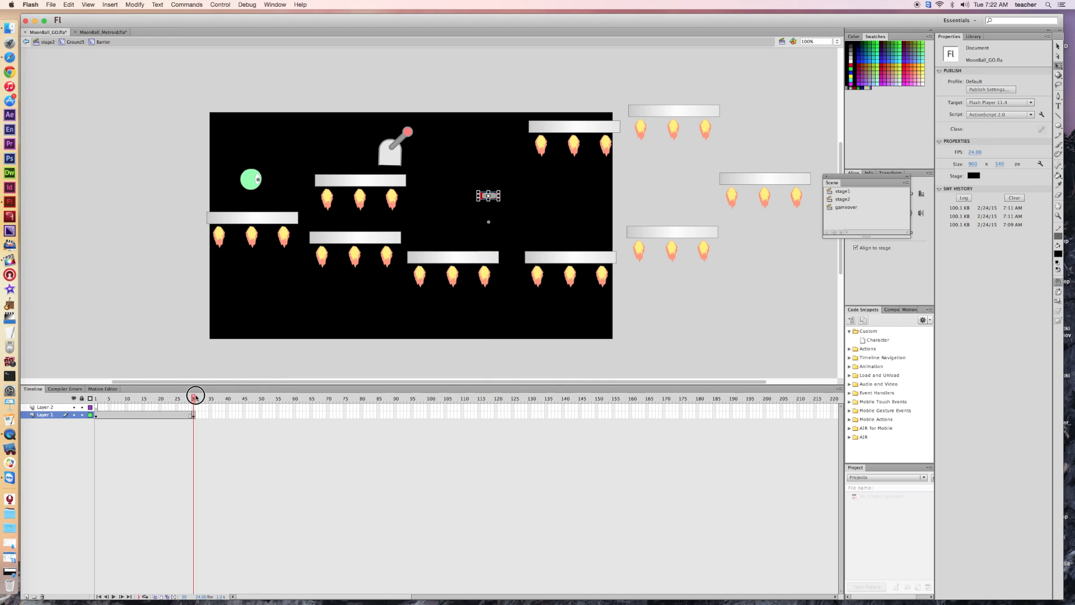
{"action": "left_click", "coordinate": [493, 197]}
{"action": "right_click", "coordinate": [490, 196]}
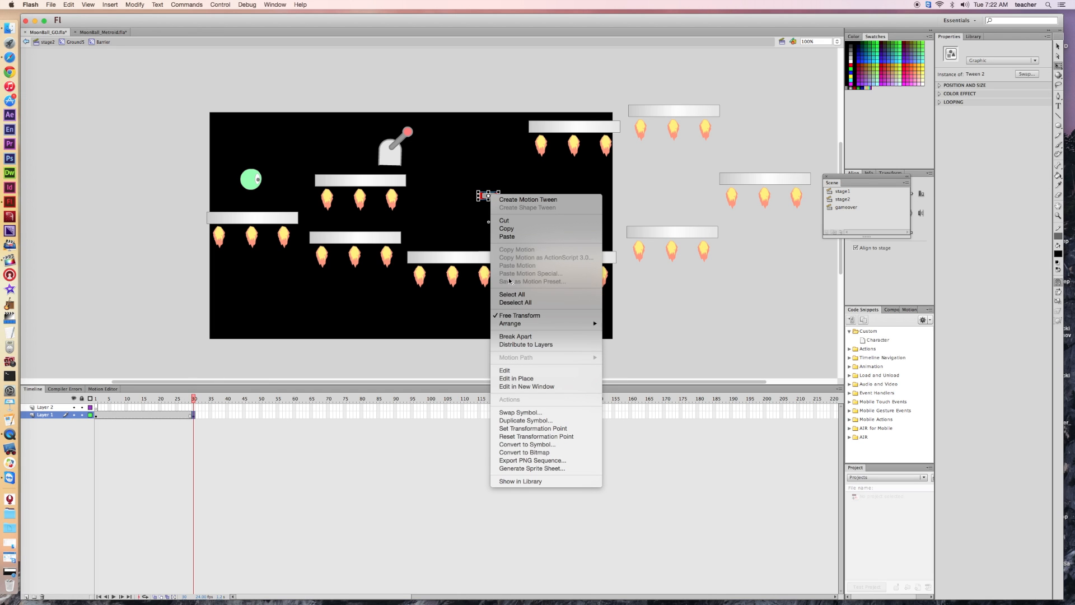
{"action": "left_click", "coordinate": [541, 340]}
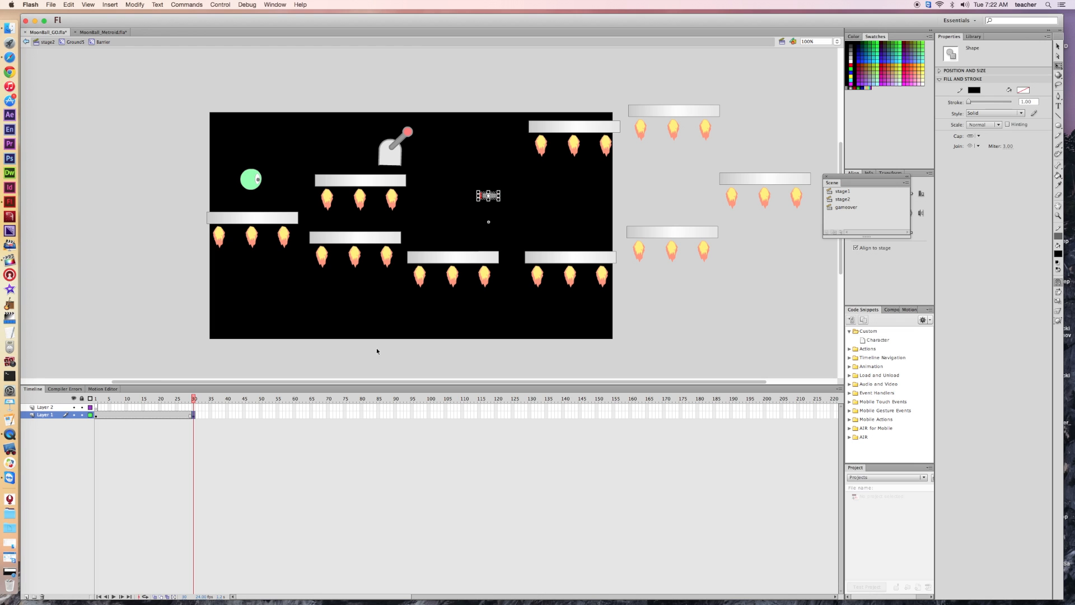
Create a shape tween between the gate's keyframes on Layer 1 and scrub back to frame 1 to check the motion
{"action": "right_click", "coordinate": [162, 416]}
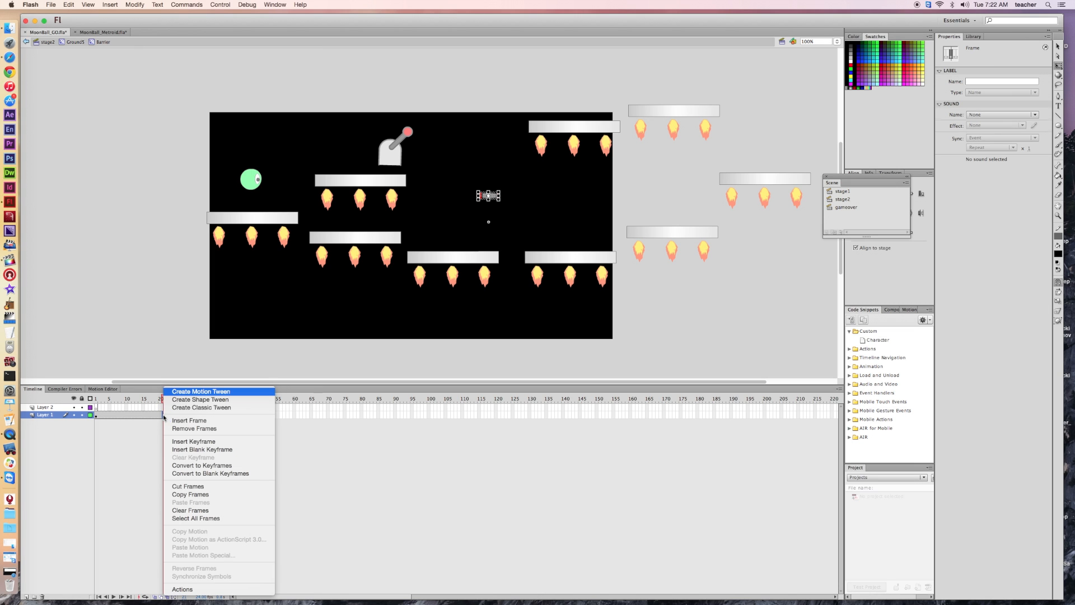
{"action": "left_click", "coordinate": [190, 399]}
{"action": "left_click_drag", "start_coordinate": [169, 395], "coordinate": [88, 404]}
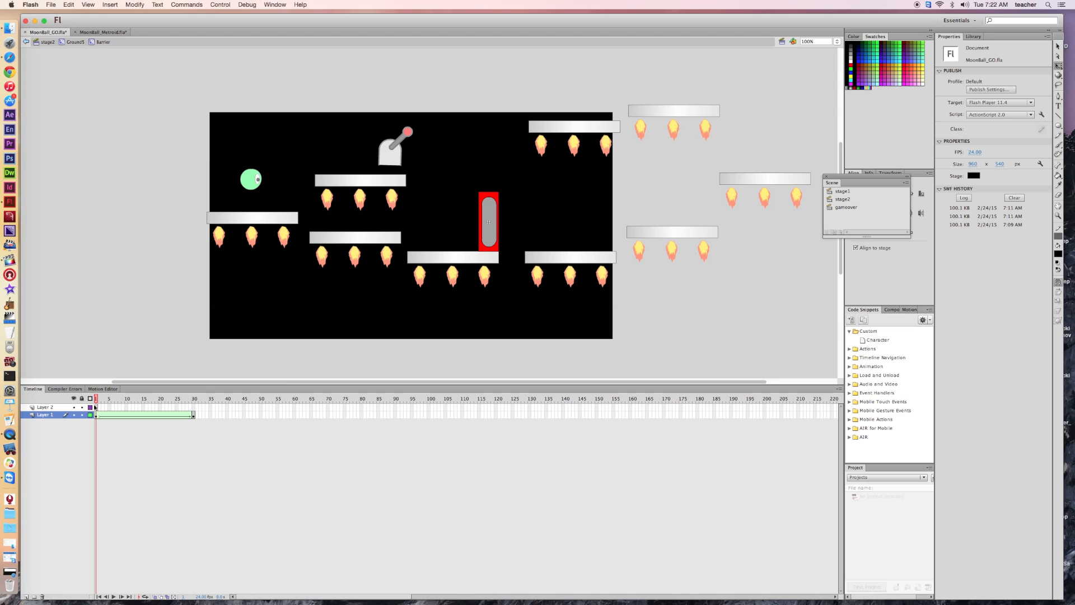
Rename Layer 1 to Barrier and Layer 2 to Actions
{"action": "left_click", "coordinate": [98, 408]}
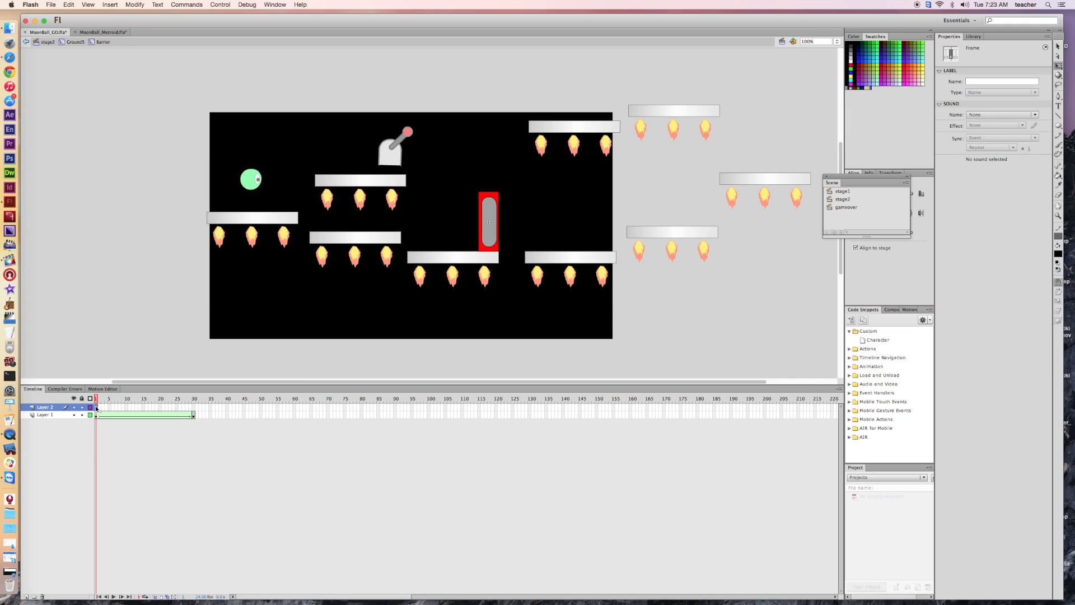
{"action": "double_click", "coordinate": [42, 415]}
{"action": "type", "text": "Barrier"}
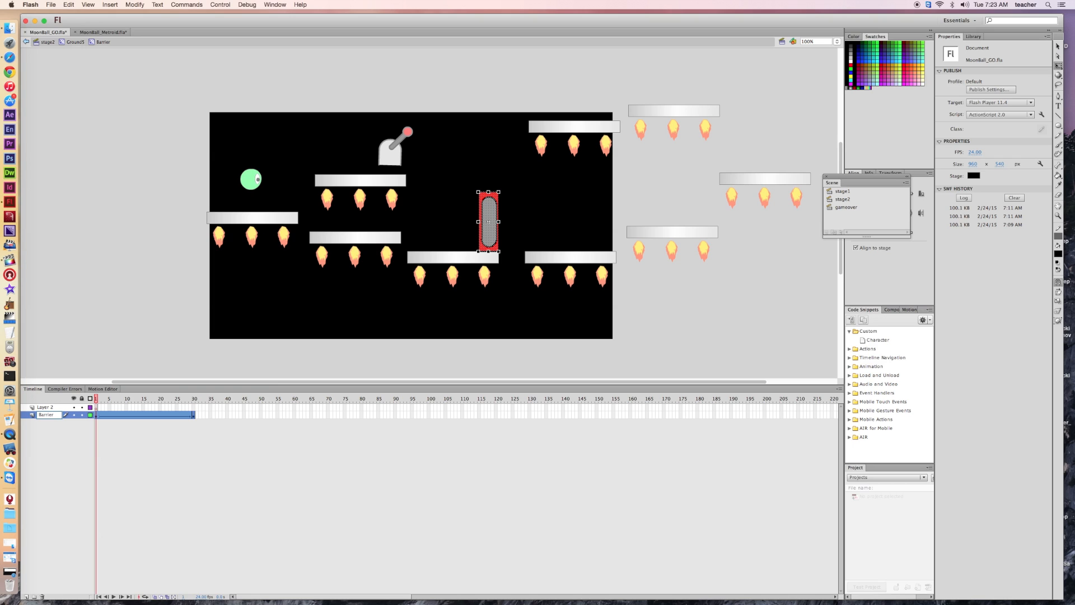
{"action": "double_click", "coordinate": [45, 407]}
{"action": "type", "text": "Actions"}
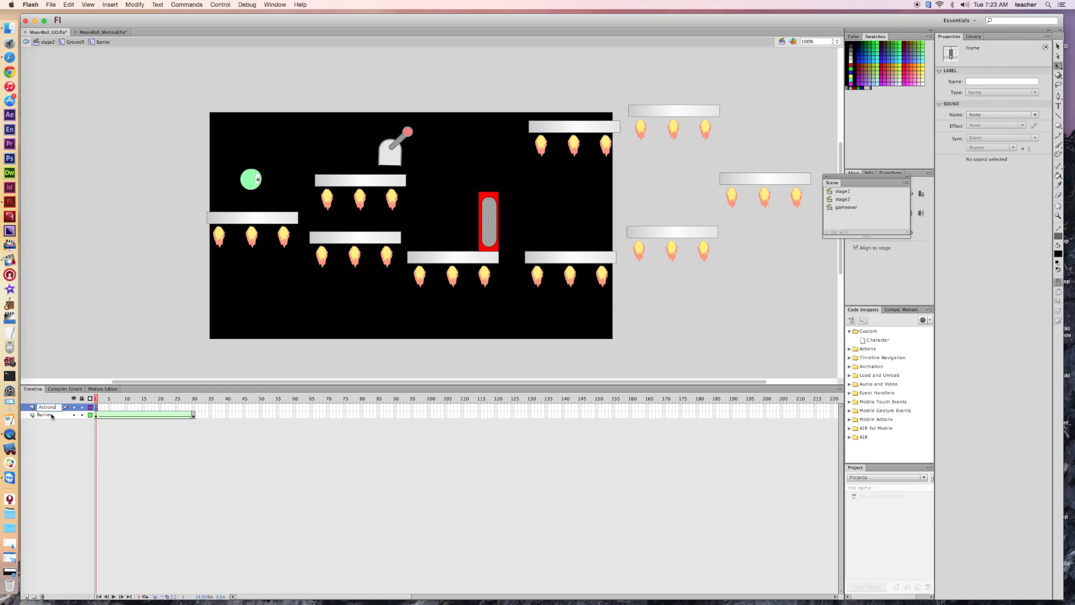
Add a stop(); script to frame 1 of the Actions layer and close the script editor
{"action": "left_click", "coordinate": [97, 409]}
{"action": "right_click", "coordinate": [97, 409]}
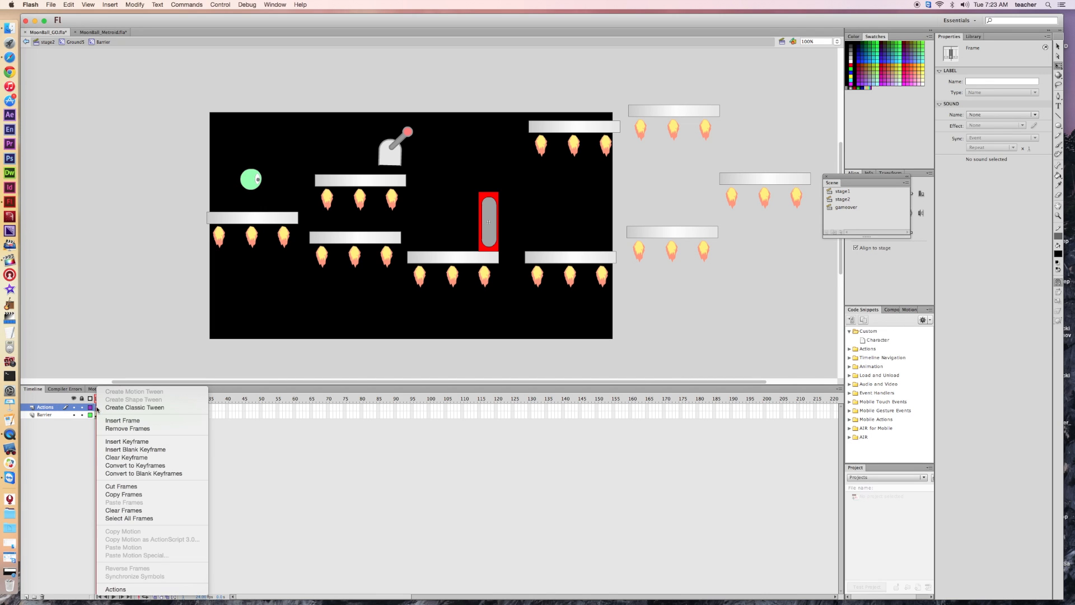
{"action": "left_click", "coordinate": [124, 589]}
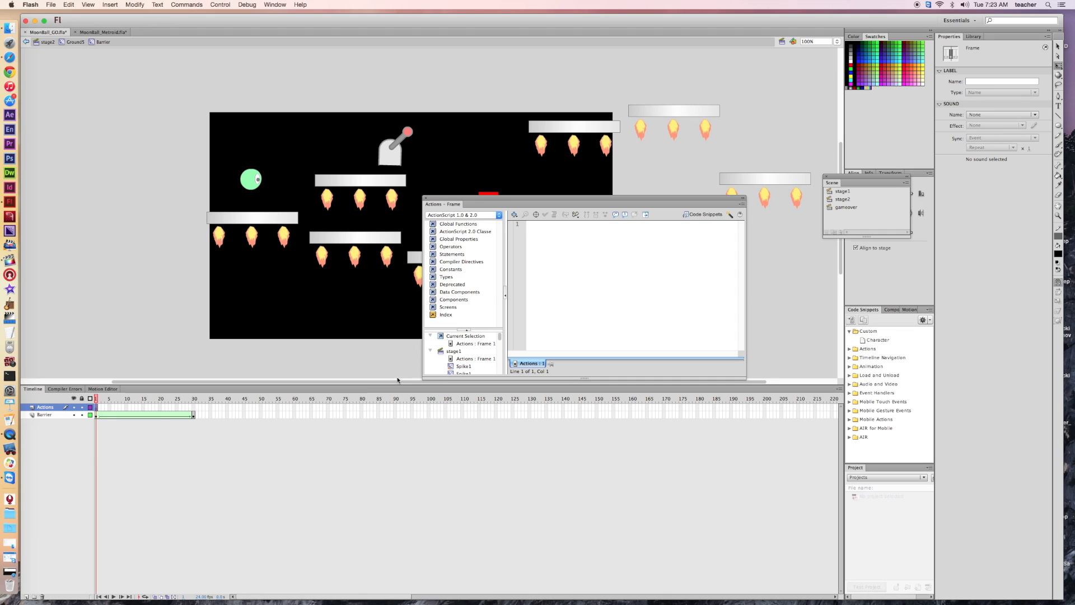
{"action": "type", "text": "stop();"}
{"action": "left_click", "coordinate": [425, 198]}
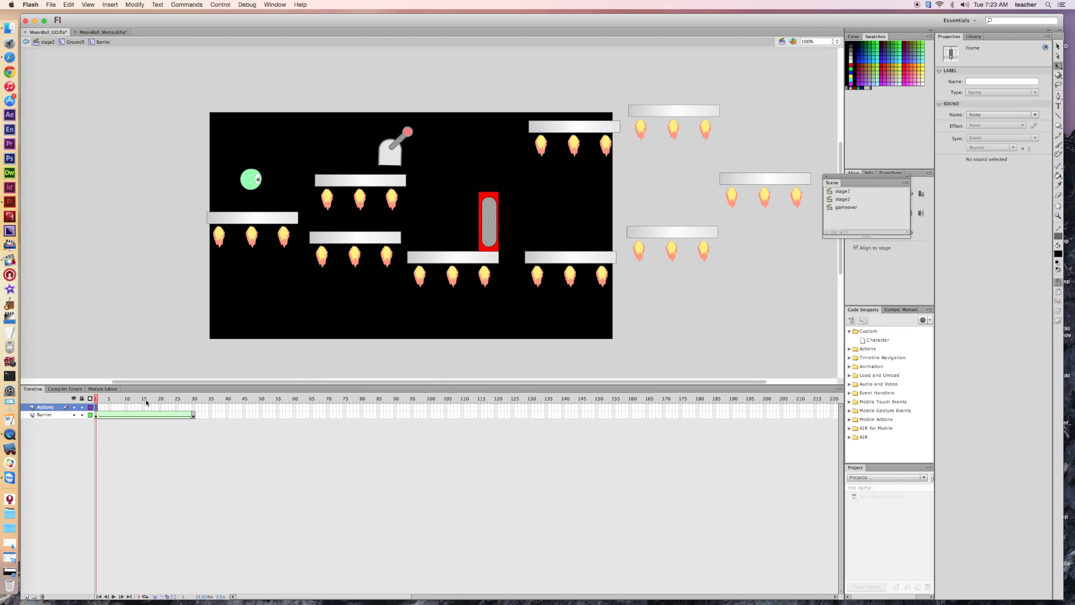
Insert a blank keyframe at frame 30 of the Actions layer, add a stop(); script to it and close the script editor
{"action": "left_click", "coordinate": [194, 407]}
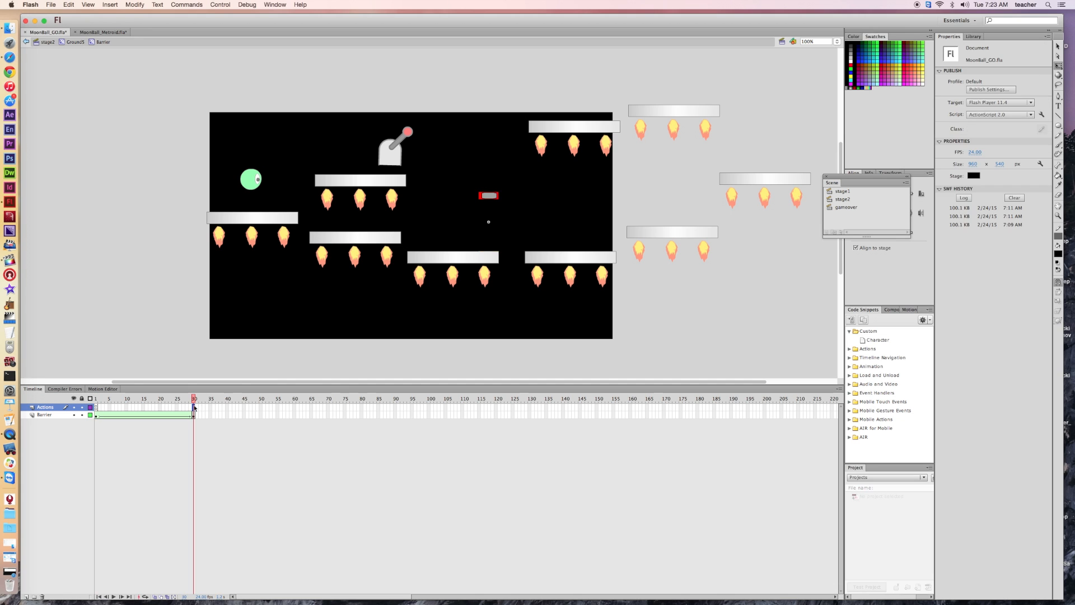
{"action": "right_click", "coordinate": [194, 408]}
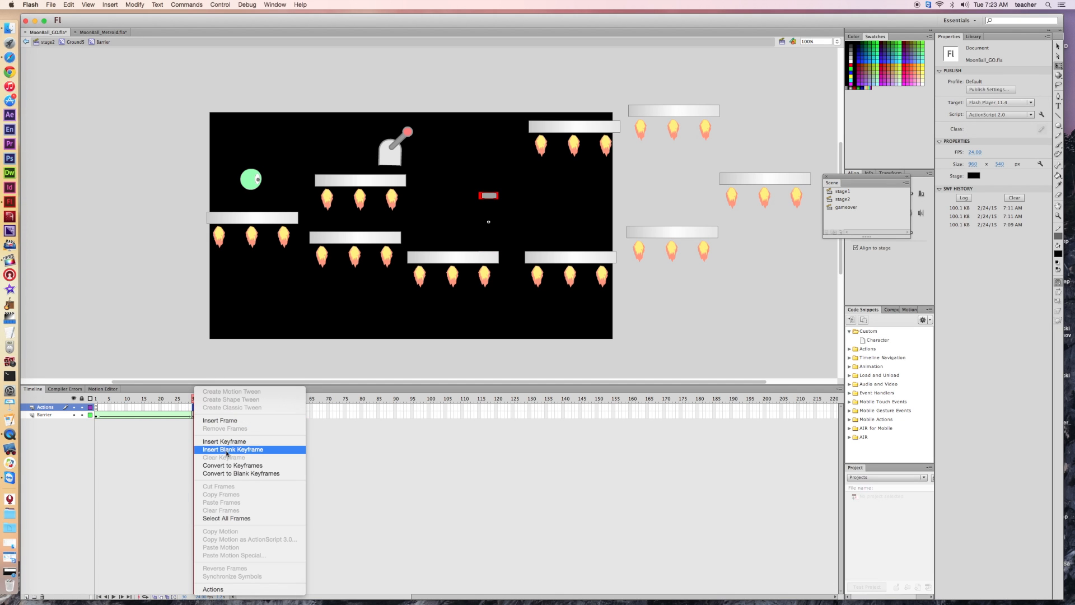
{"action": "left_click", "coordinate": [228, 451]}
{"action": "right_click", "coordinate": [194, 408]}
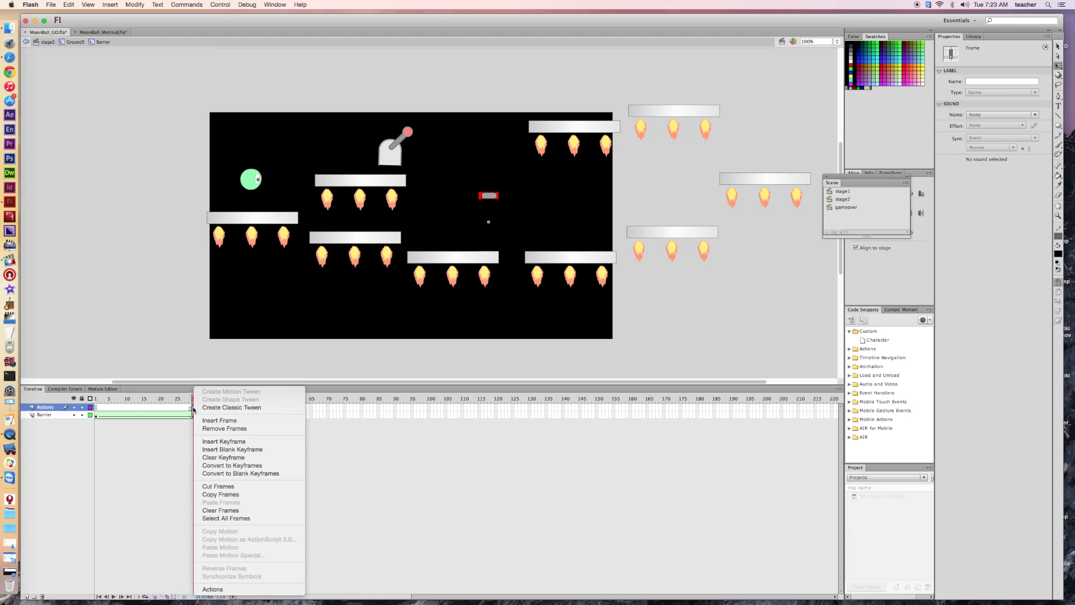
{"action": "left_click", "coordinate": [228, 589]}
{"action": "type", "text": "st"}
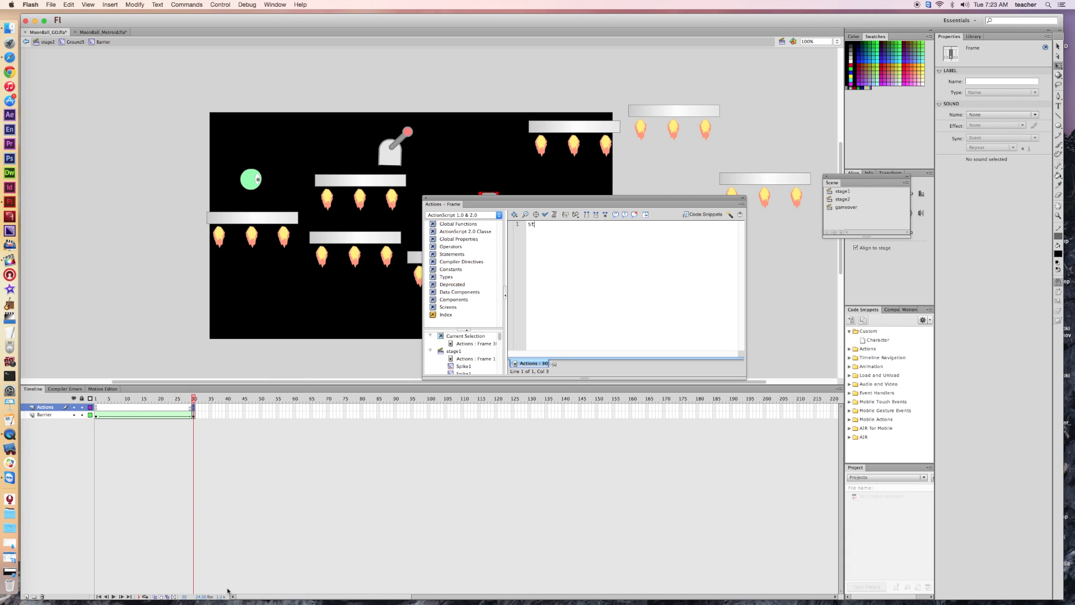
{"action": "type", "text": "op();"}
{"action": "left_click", "coordinate": [425, 198]}
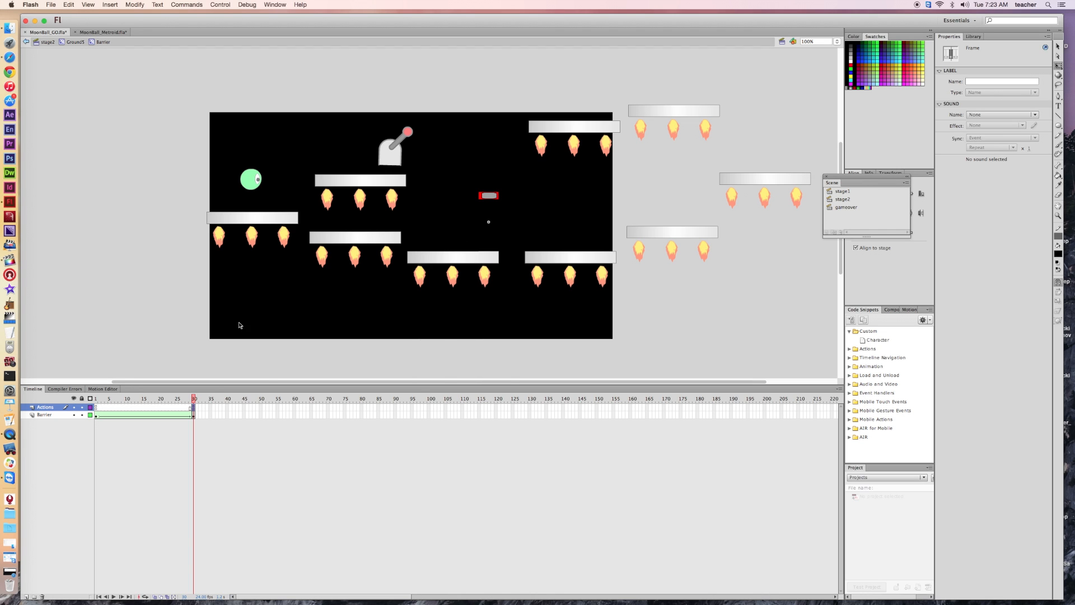
Insert a keyframe at frame 2 of the Actions layer
{"action": "left_click", "coordinate": [98, 411]}
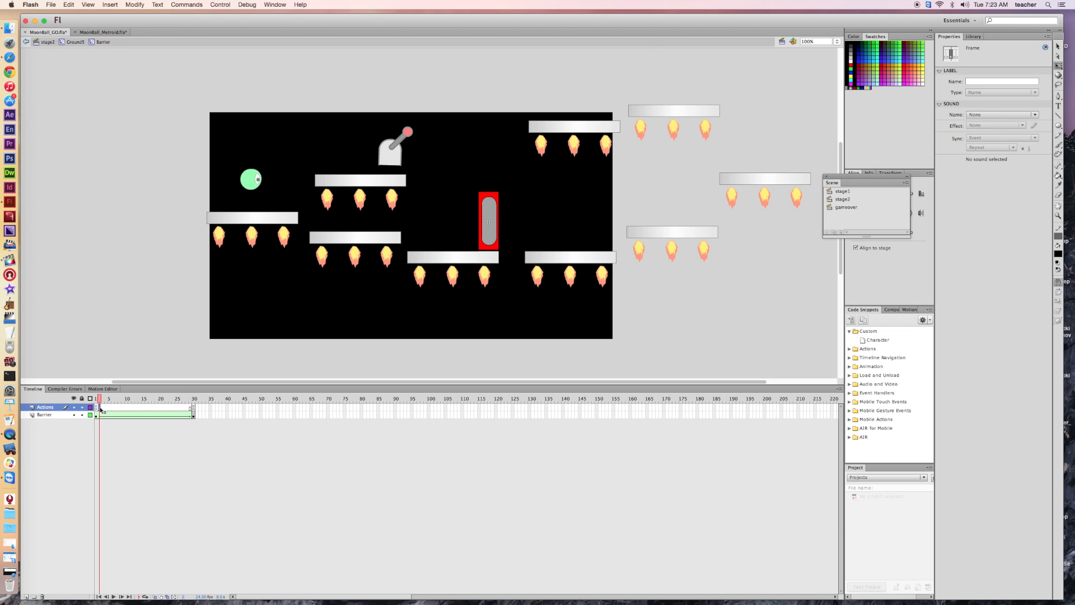
{"action": "right_click", "coordinate": [101, 409]}
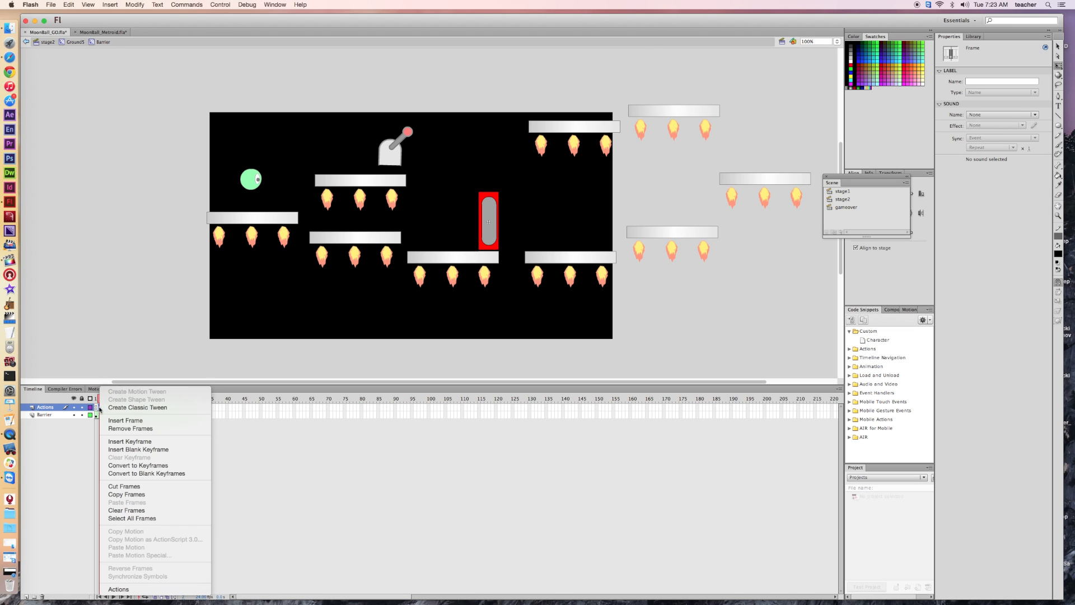
{"action": "left_click", "coordinate": [141, 442]}
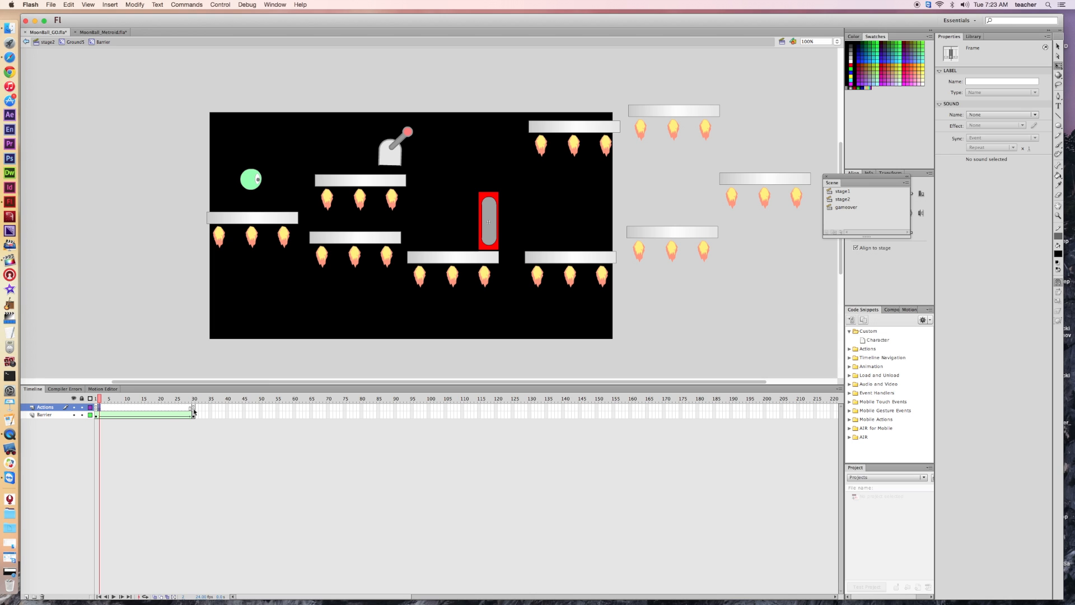
{"action": "left_click", "coordinate": [190, 409]}
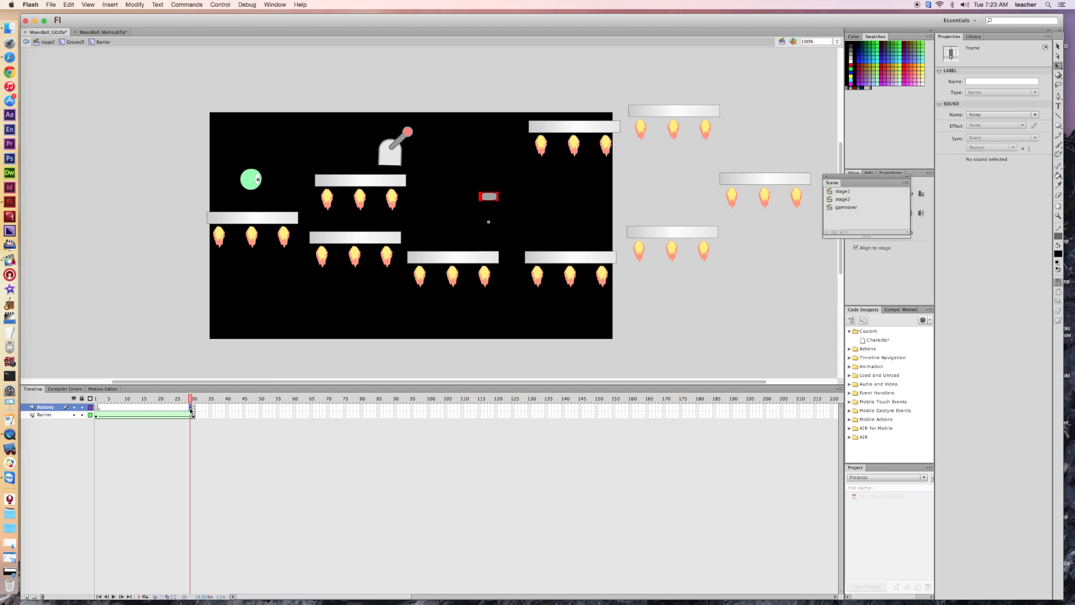
{"action": "right_click", "coordinate": [191, 408]}
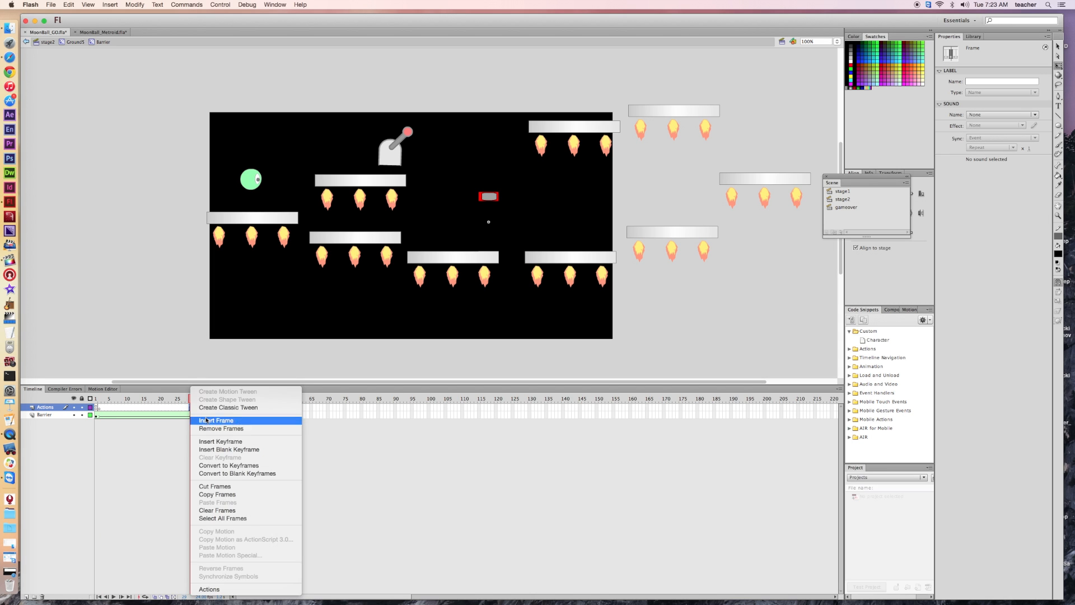
{"action": "left_click", "coordinate": [222, 441]}
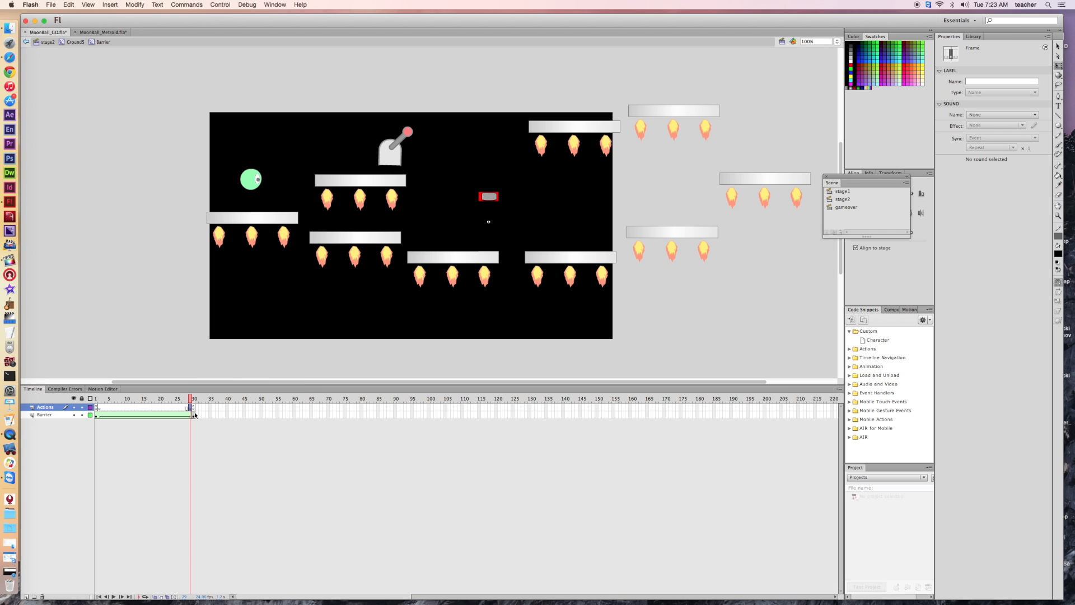
{"action": "right_click", "coordinate": [191, 408]}
{"action": "left_click", "coordinate": [229, 428]}
{"action": "left_click", "coordinate": [194, 408]}
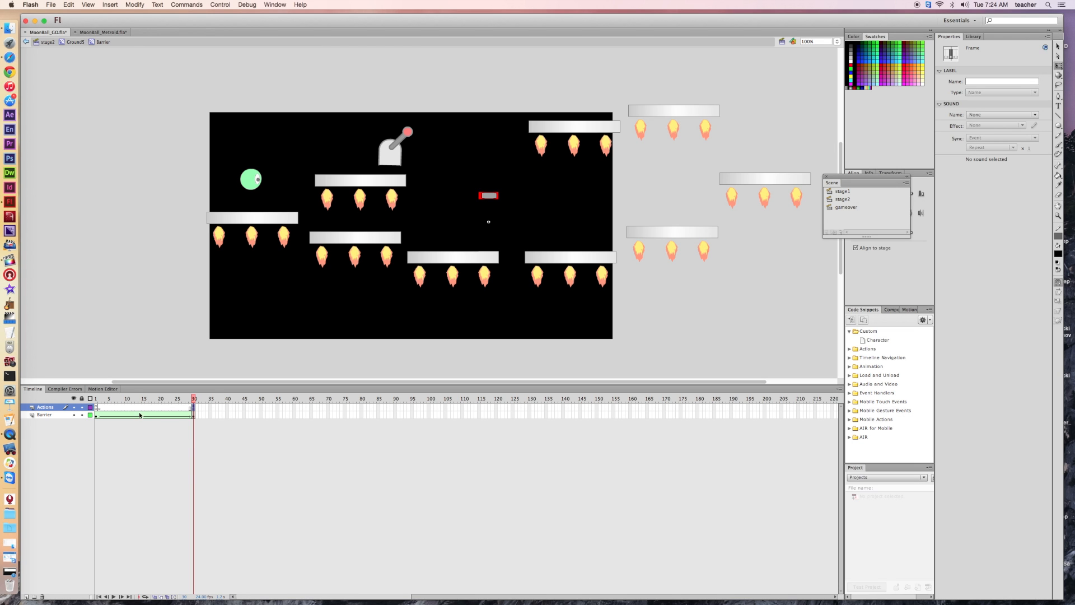
Rewind the Barrier timeline to frame 1 and go back up through the ground symbol to the stage2 scene
{"action": "left_click_drag", "start_coordinate": [194, 399], "coordinate": [79, 399]}
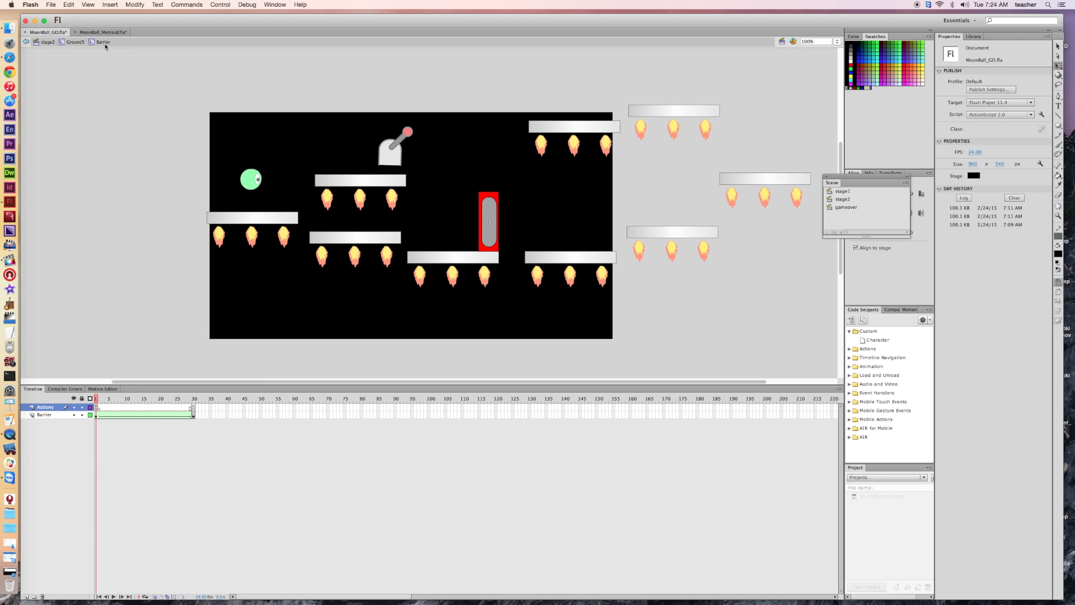
{"action": "left_click", "coordinate": [77, 43]}
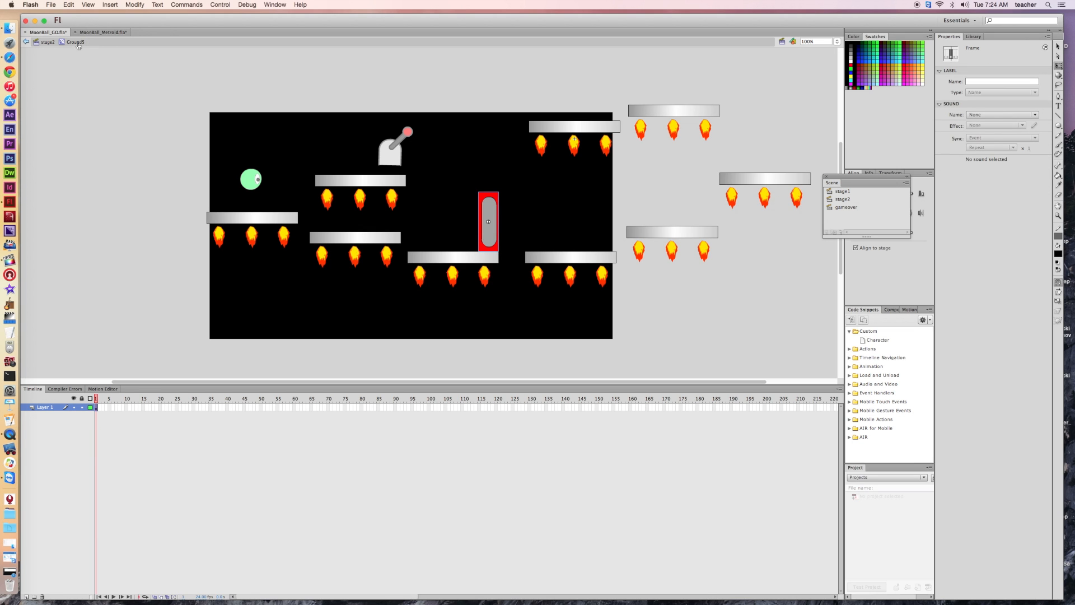
{"action": "left_click", "coordinate": [48, 42]}
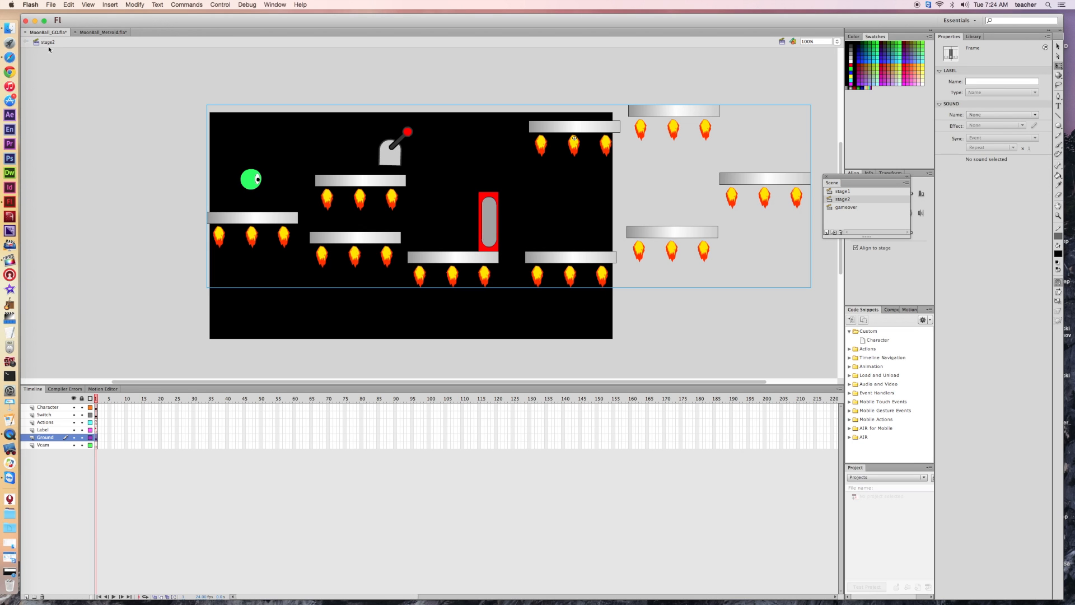
Check the instance names of the ground symbol and the gate nested inside it, returning to the stage2 scene
{"action": "left_click", "coordinate": [485, 218]}
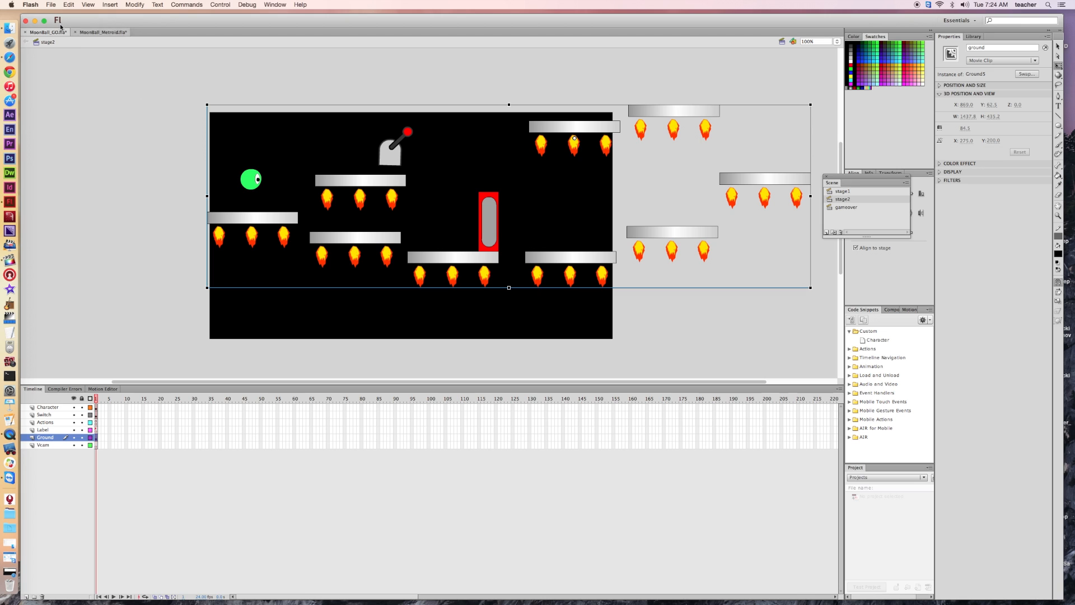
{"action": "left_click", "coordinate": [437, 214]}
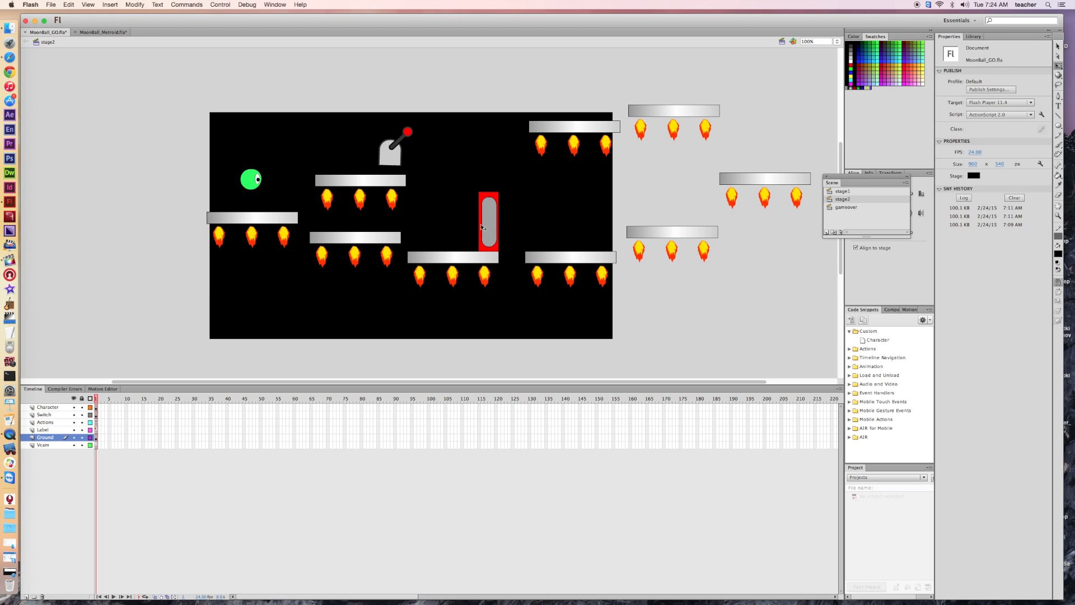
{"action": "double_click", "coordinate": [488, 223]}
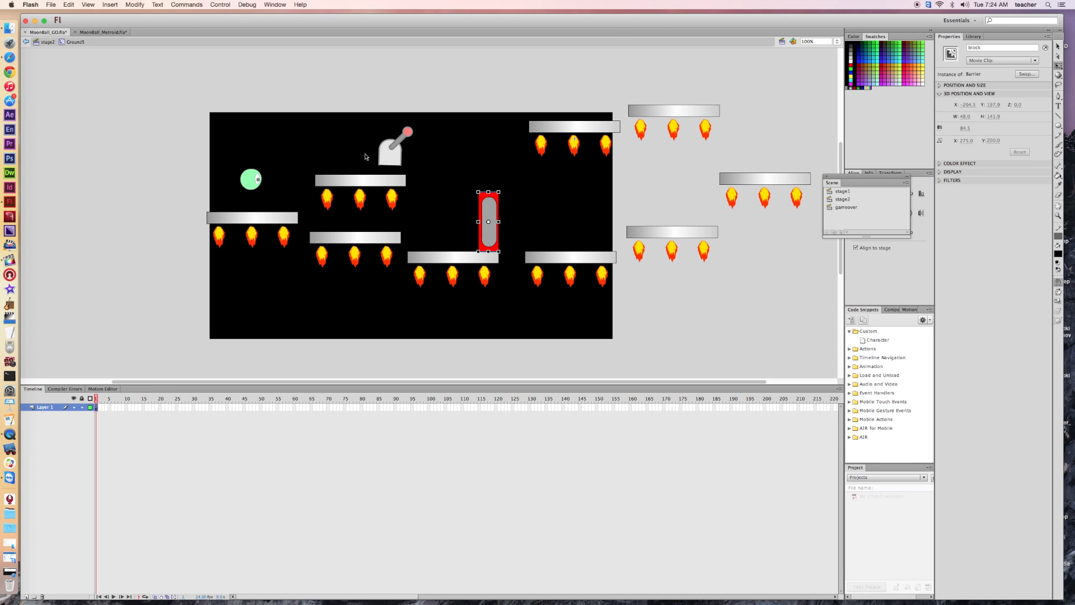
{"action": "left_click", "coordinate": [47, 42]}
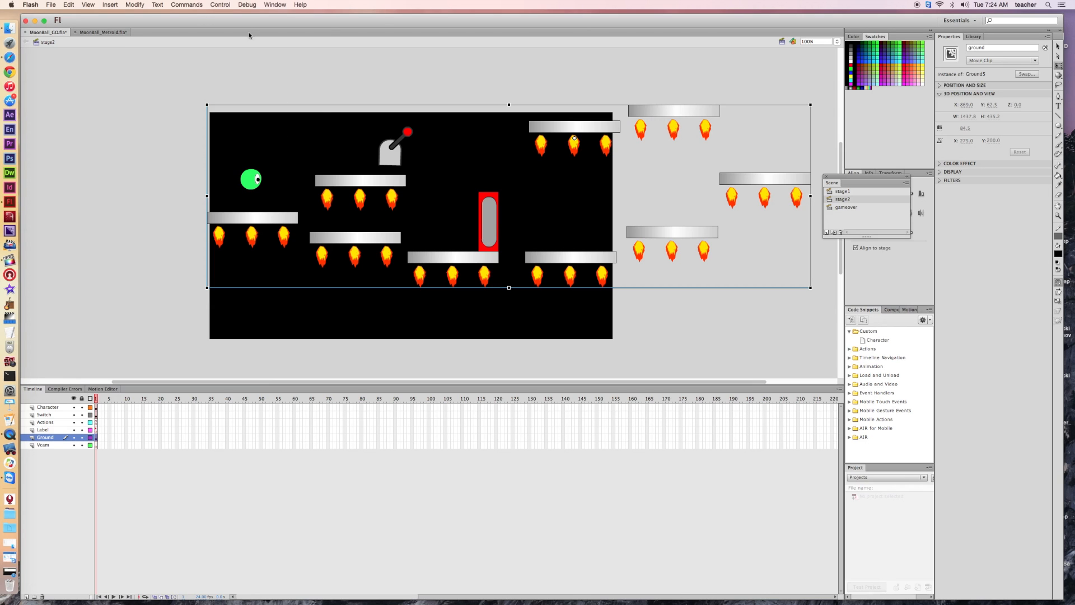
Test the stage2 scene by moving and jumping the ball around the platforms near the switch, and close the test window
{"action": "left_click", "coordinate": [221, 5]}
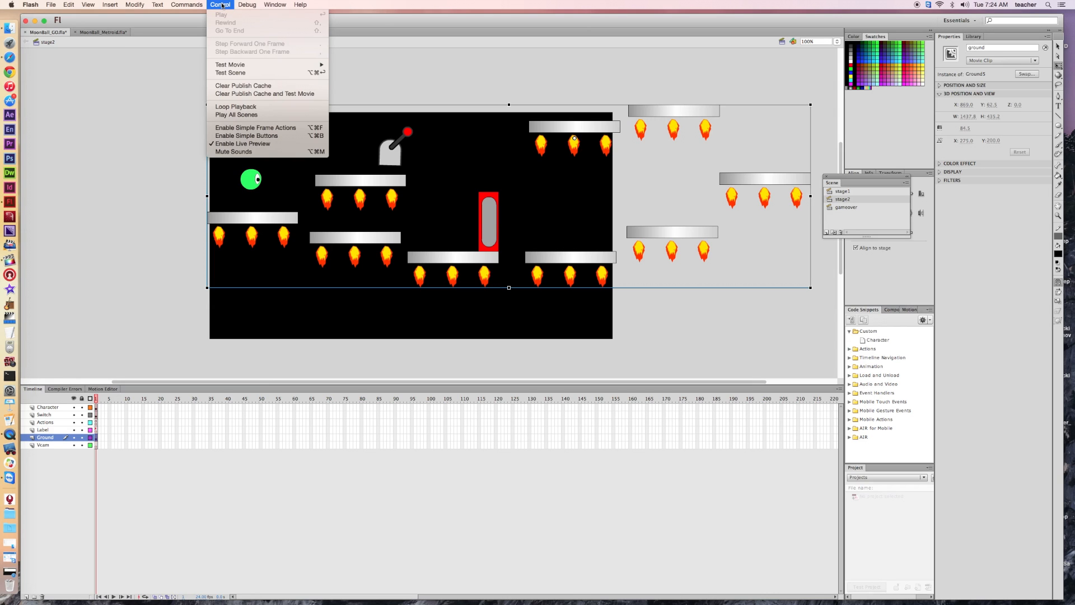
{"action": "left_click", "coordinate": [238, 74]}
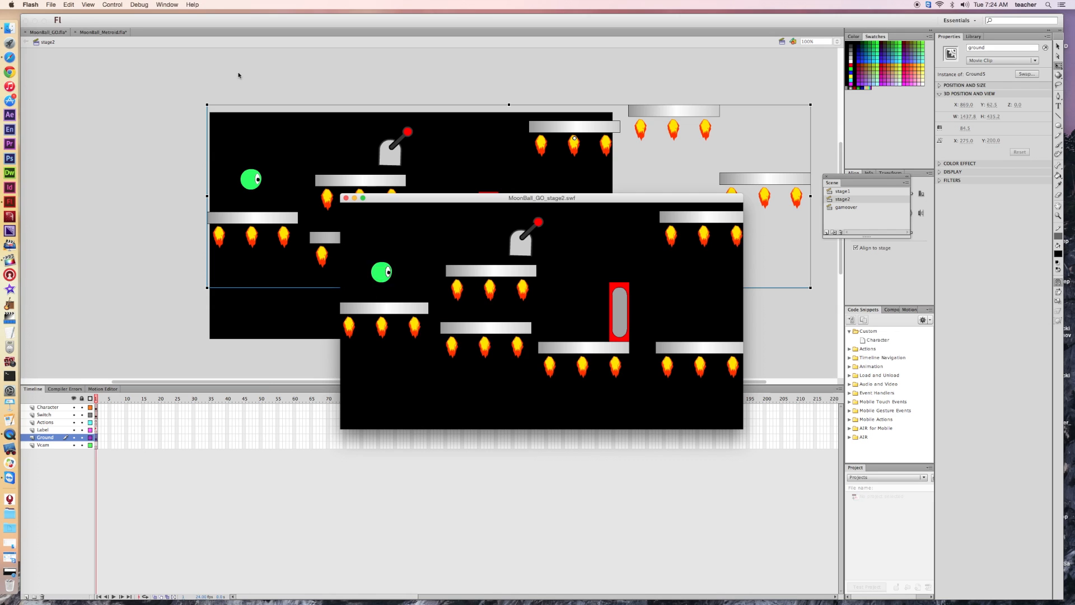
{"action": "key", "text": "Right"}
{"action": "key", "text": "Up"}
{"action": "key", "text": "Left"}
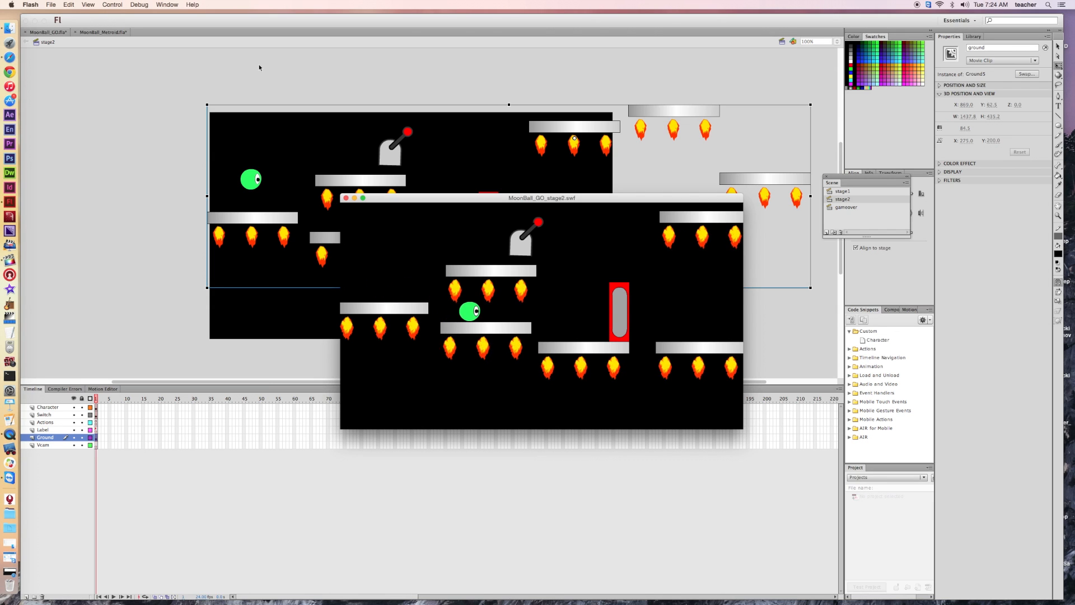
{"action": "key", "text": "Up"}
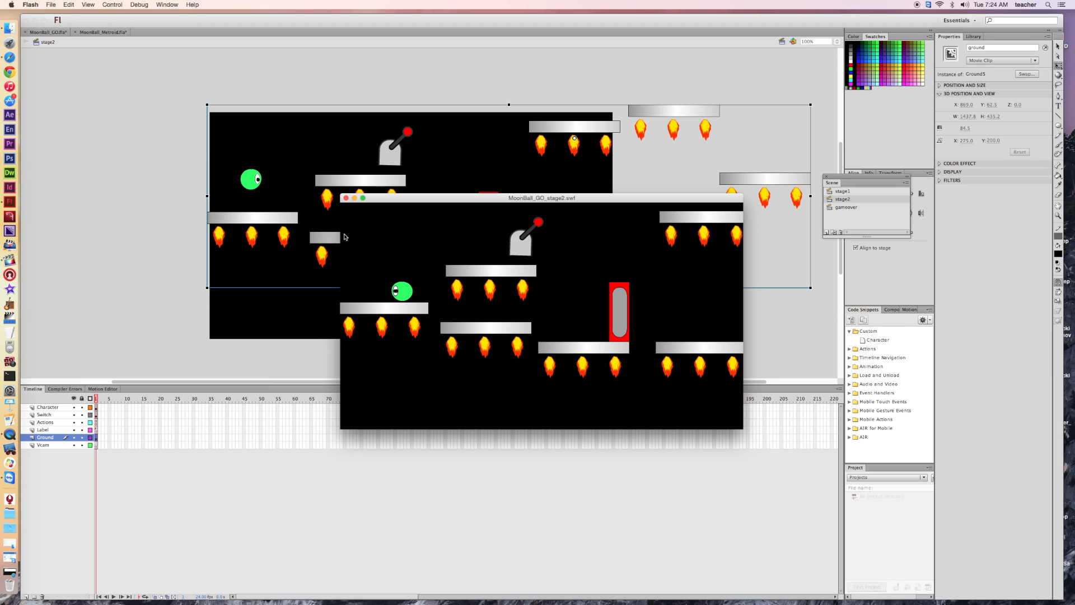
{"action": "left_click", "coordinate": [347, 197]}
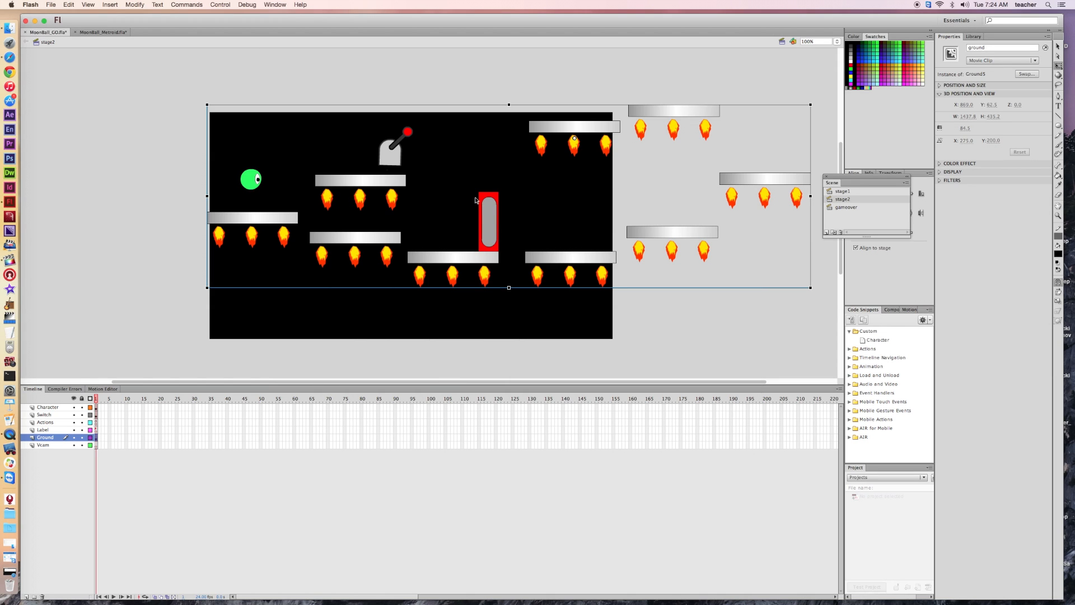
Lower the platform and flames beneath the switch inside the ground symbol, and move the switch down onto that platform in stage2
{"action": "double_click", "coordinate": [361, 184]}
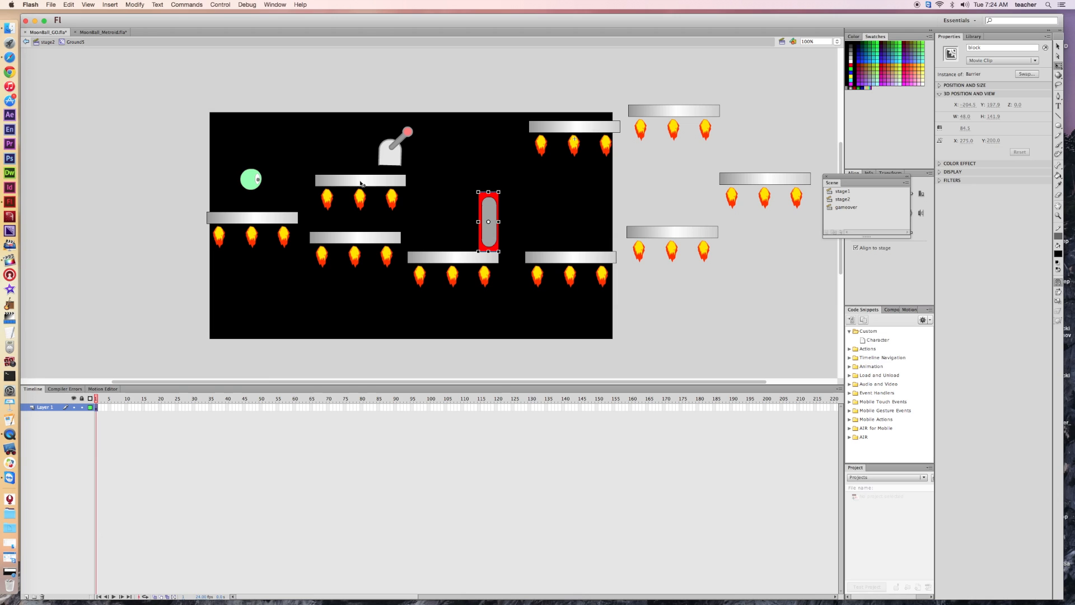
{"action": "left_click", "coordinate": [360, 182]}
{"action": "left_click_drag", "start_coordinate": [309, 171], "coordinate": [415, 214]}
{"action": "left_click_drag", "start_coordinate": [362, 182], "coordinate": [367, 196]}
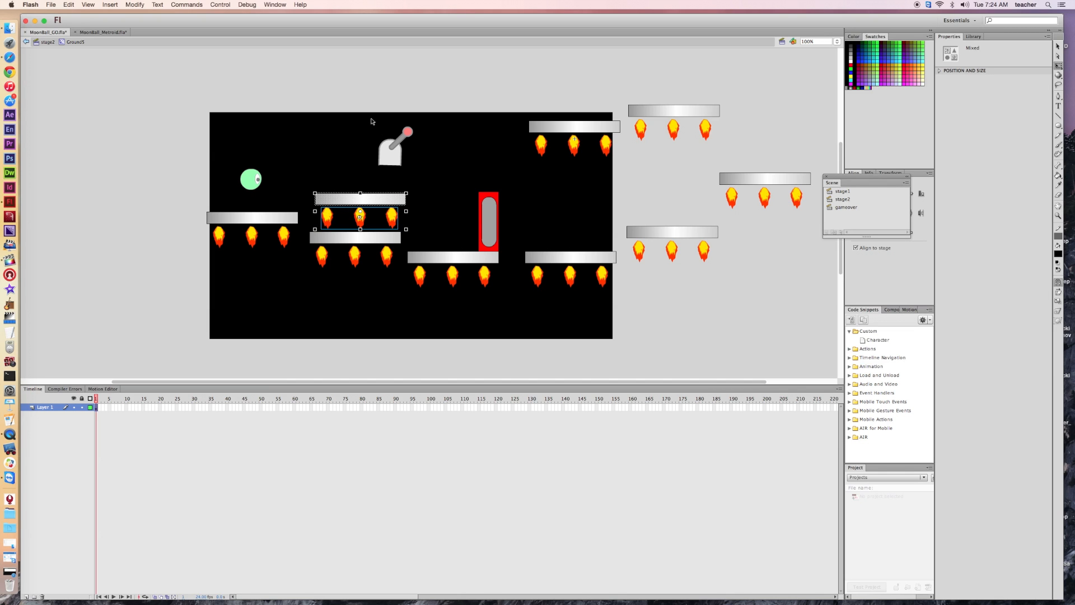
{"action": "left_click_drag", "start_coordinate": [371, 121], "coordinate": [420, 178]}
{"action": "left_click", "coordinate": [47, 42]}
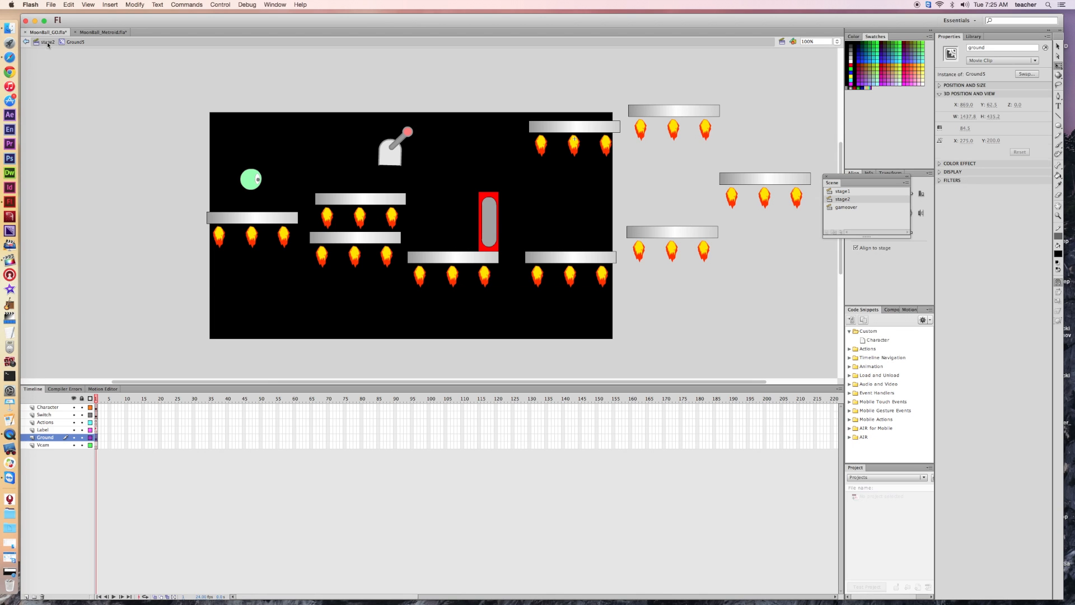
{"action": "left_click", "coordinate": [390, 157]}
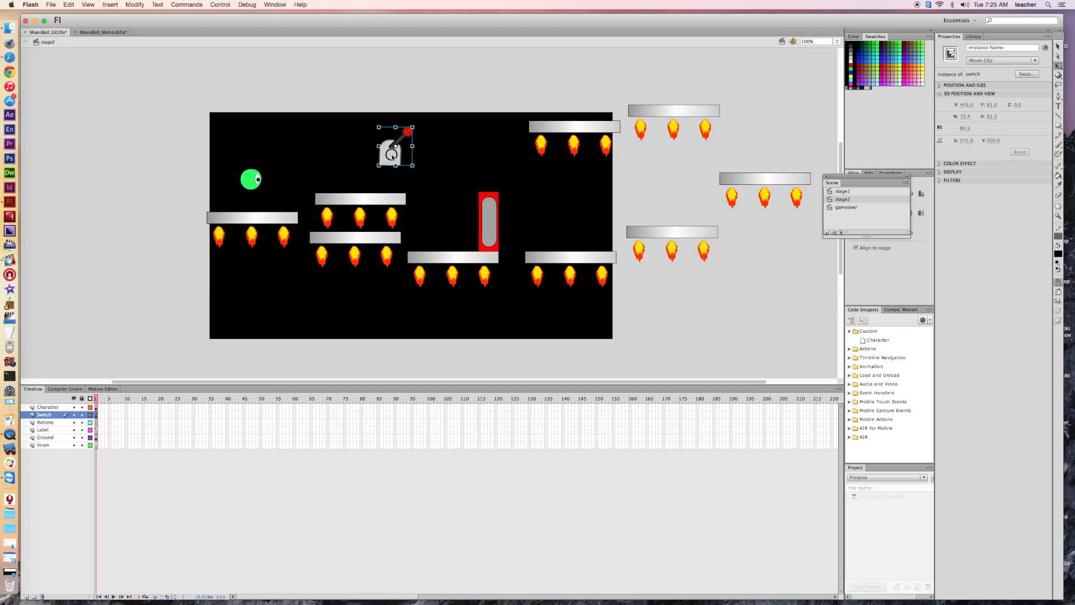
{"action": "left_click_drag", "start_coordinate": [390, 157], "coordinate": [383, 182]}
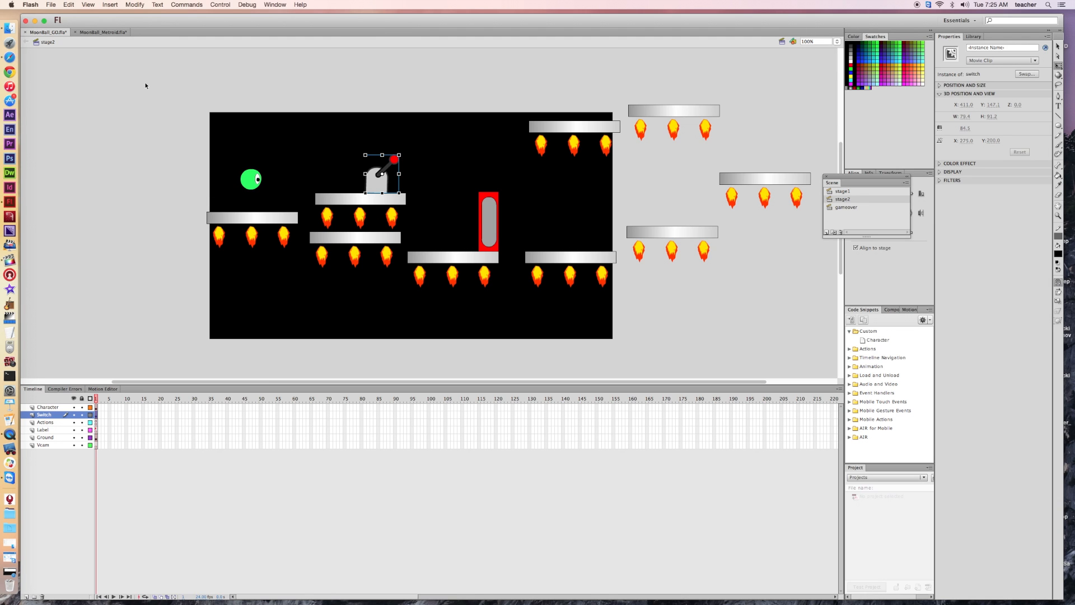
Test the stage2 scene again by jumping the ball onto the switch and continuing toward the gate
{"action": "key", "text": "super+Return"}
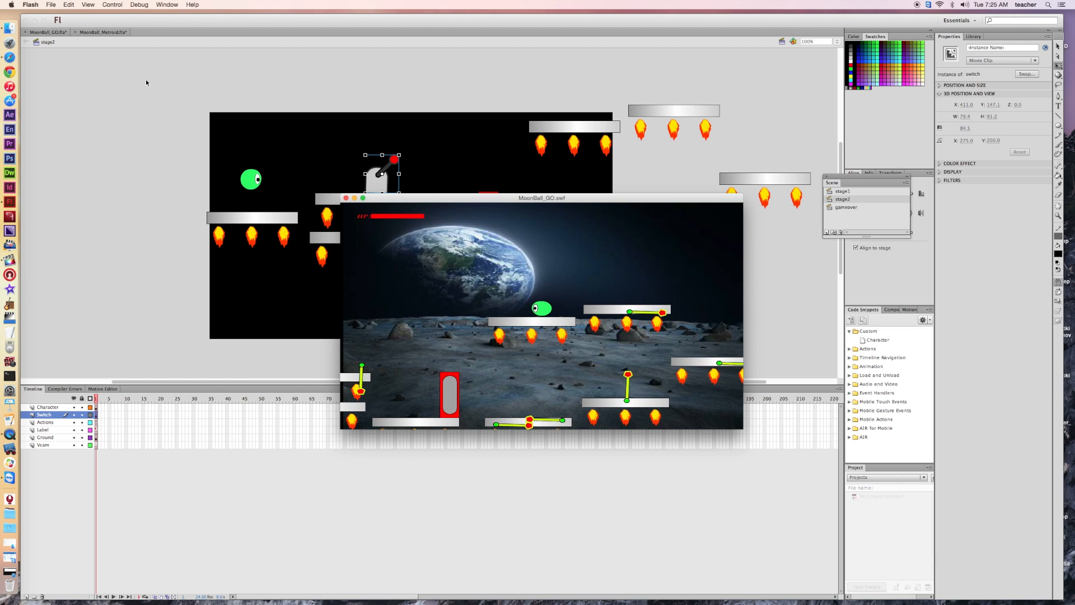
{"action": "left_click", "coordinate": [346, 198]}
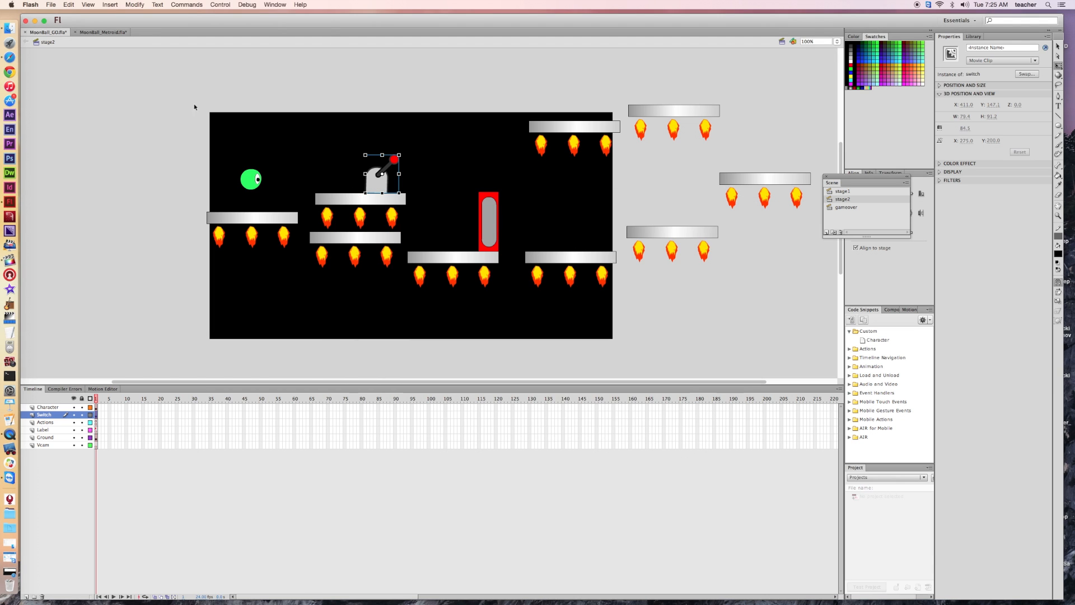
{"action": "left_click", "coordinate": [219, 6]}
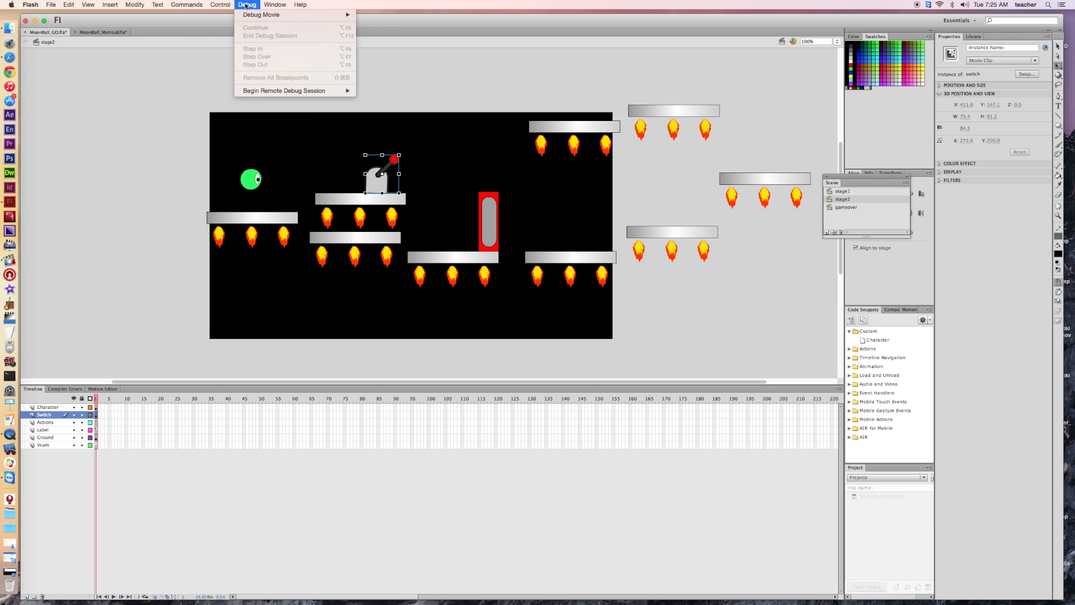
{"action": "left_click", "coordinate": [239, 73]}
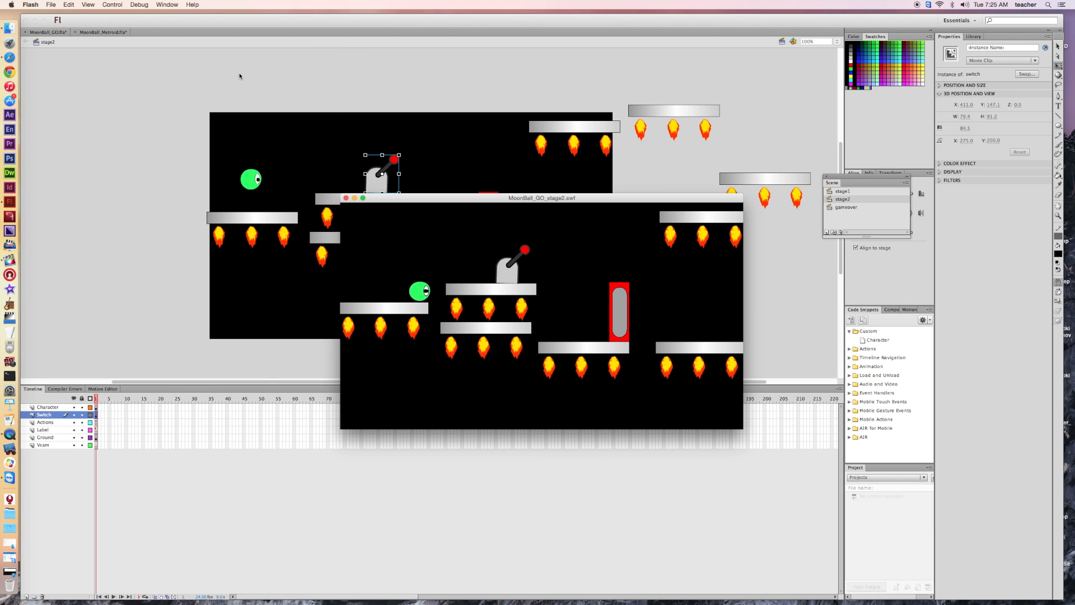
{"action": "key", "text": "Right"}
{"action": "key", "text": "Right"}
{"action": "key", "text": "Up"}
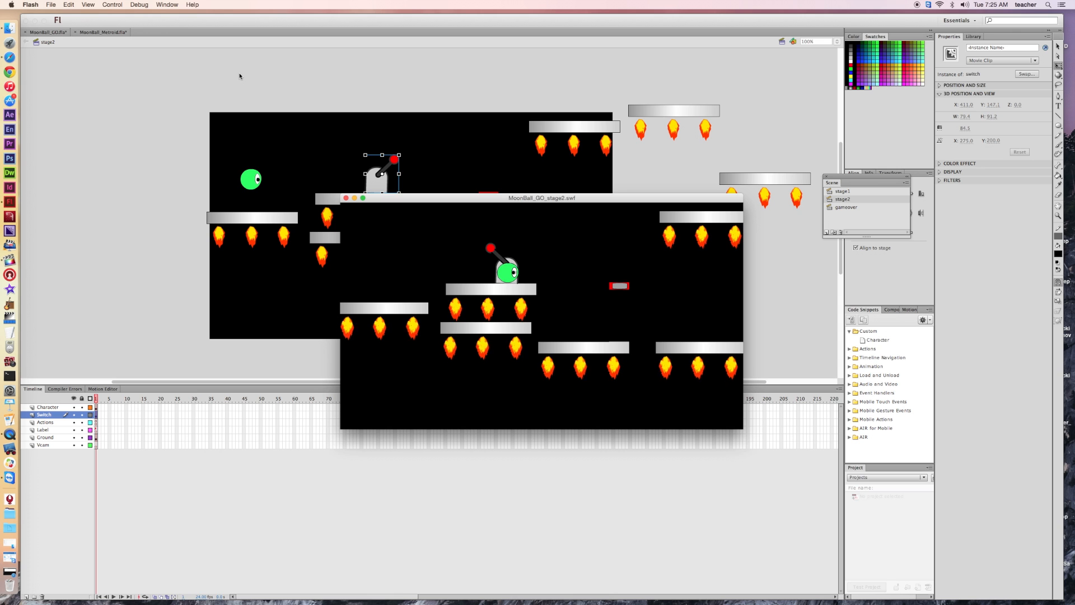
{"action": "key", "text": "Right"}
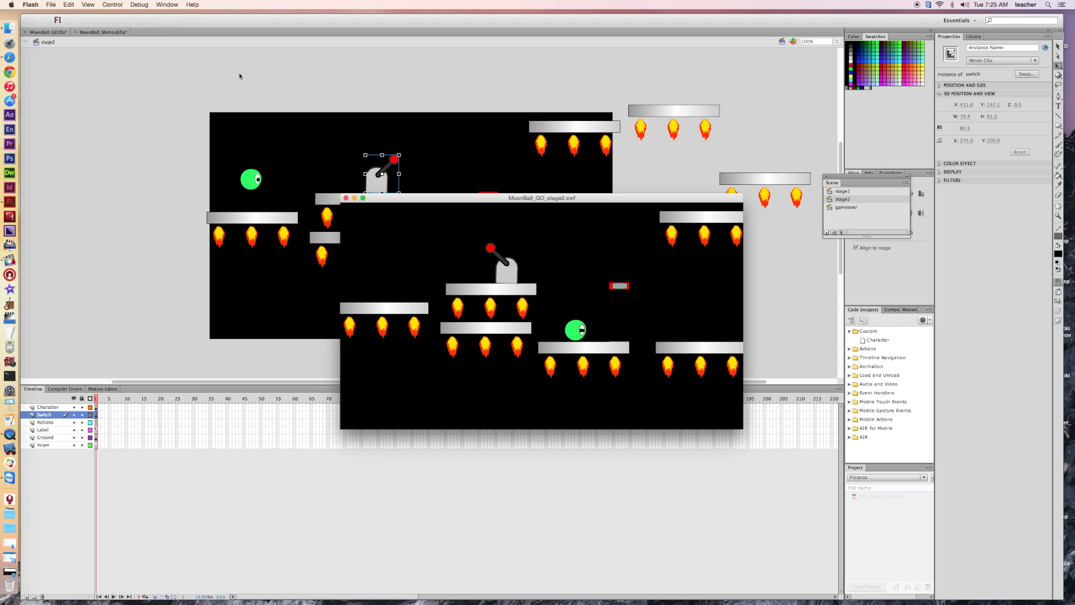
Move and jump the ball on the platform near the gate in the stage2 test, and reposition the test window over the stage
{"action": "key", "text": "Right"}
{"action": "key", "text": "Up"}
{"action": "key", "text": "Left"}
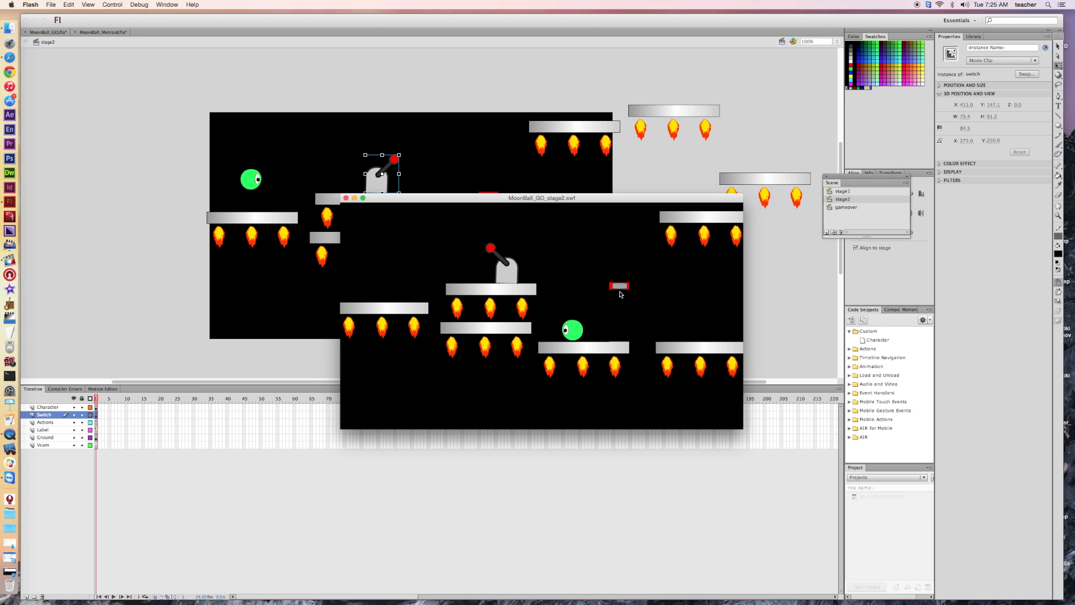
{"action": "left_click_drag", "start_coordinate": [448, 200], "coordinate": [317, 149]}
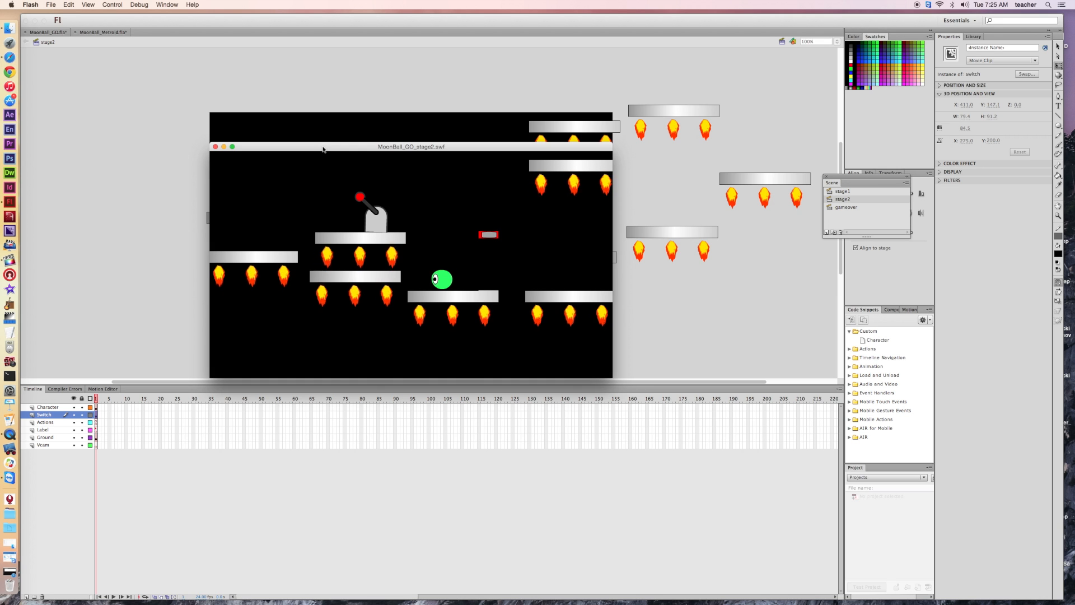
{"action": "left_click_drag", "start_coordinate": [327, 148], "coordinate": [324, 149]}
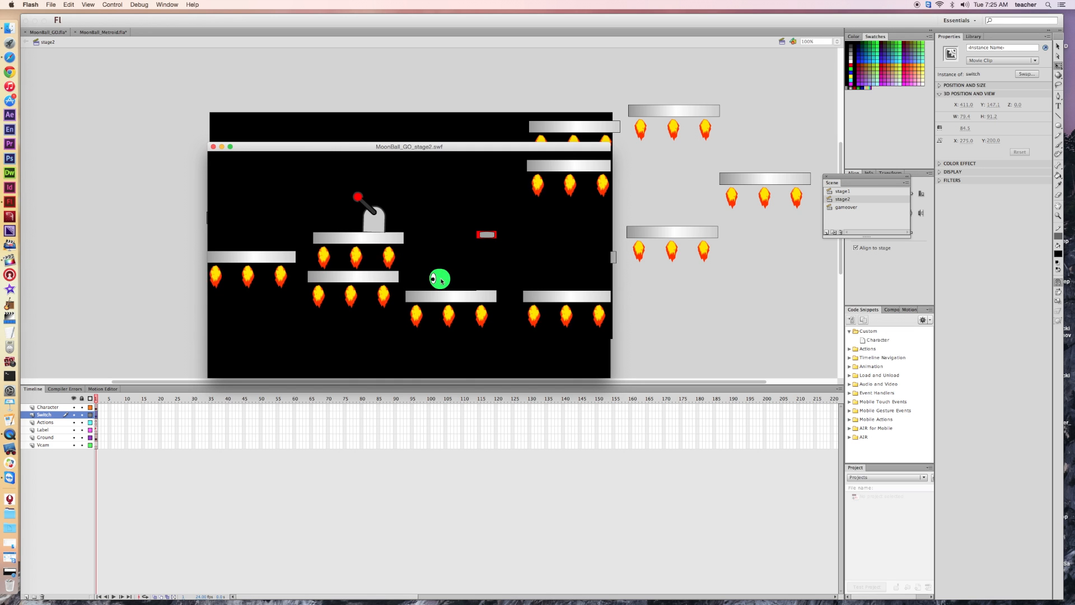
Switch to the MoonBall_Metroid document, test the whole movie, and start the game from its main menu
{"action": "left_click", "coordinate": [107, 31]}
{"action": "left_click", "coordinate": [184, 283]}
{"action": "key", "text": "super+Return"}
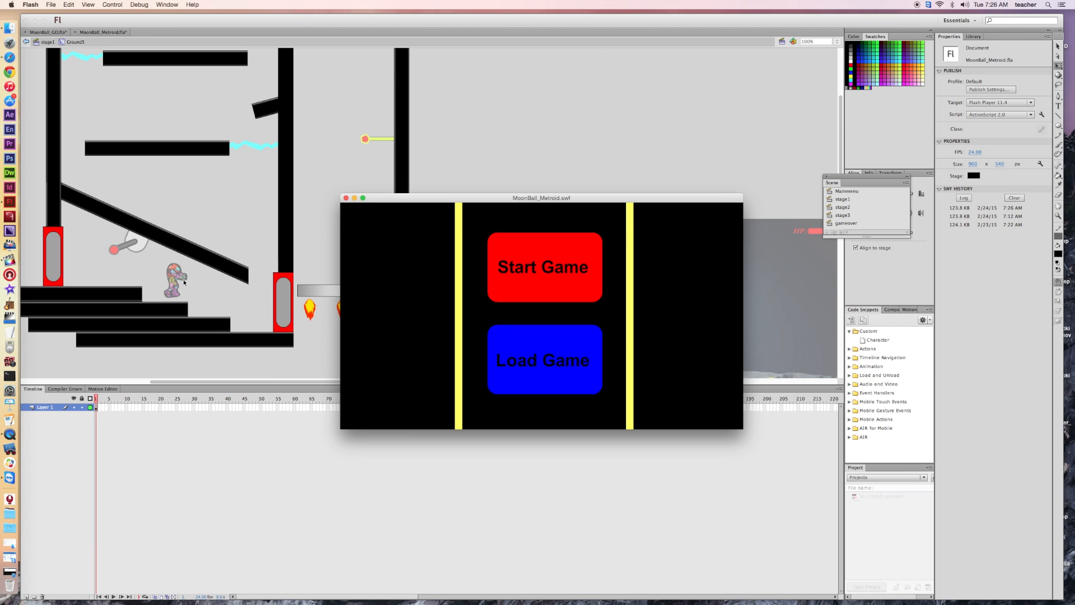
{"action": "left_click", "coordinate": [527, 238]}
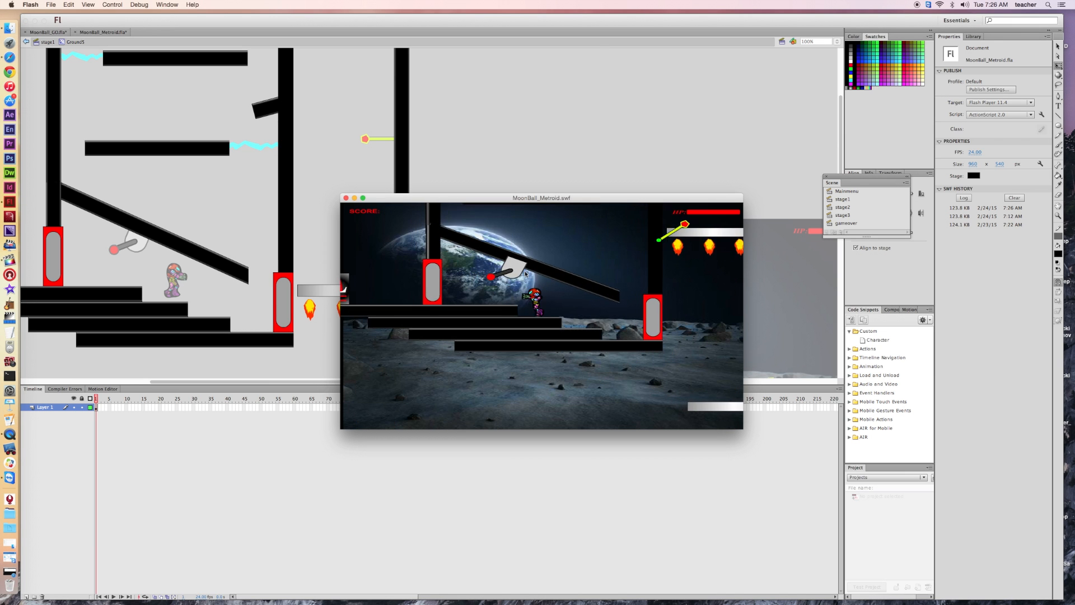
Test the Metroid character by walking and jumping back and forth on the steps between the switch and the red-framed gate
{"action": "key", "text": "Right"}
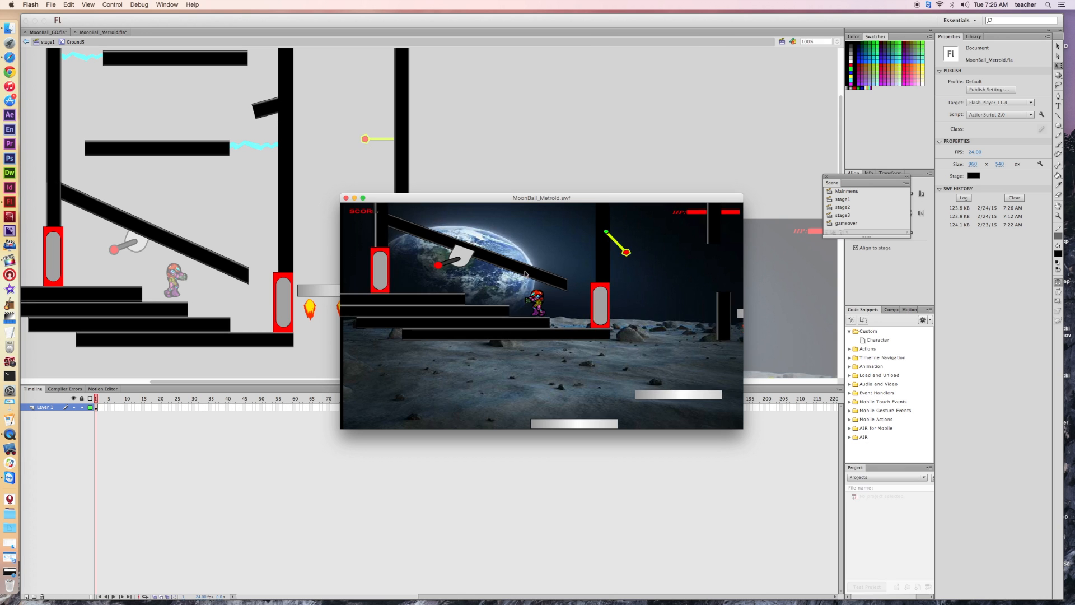
{"action": "key", "text": "Left"}
{"action": "key", "text": "Up"}
{"action": "key", "text": "Right"}
{"action": "key", "text": "Left"}
{"action": "key", "text": "Up"}
{"action": "key", "text": "Right"}
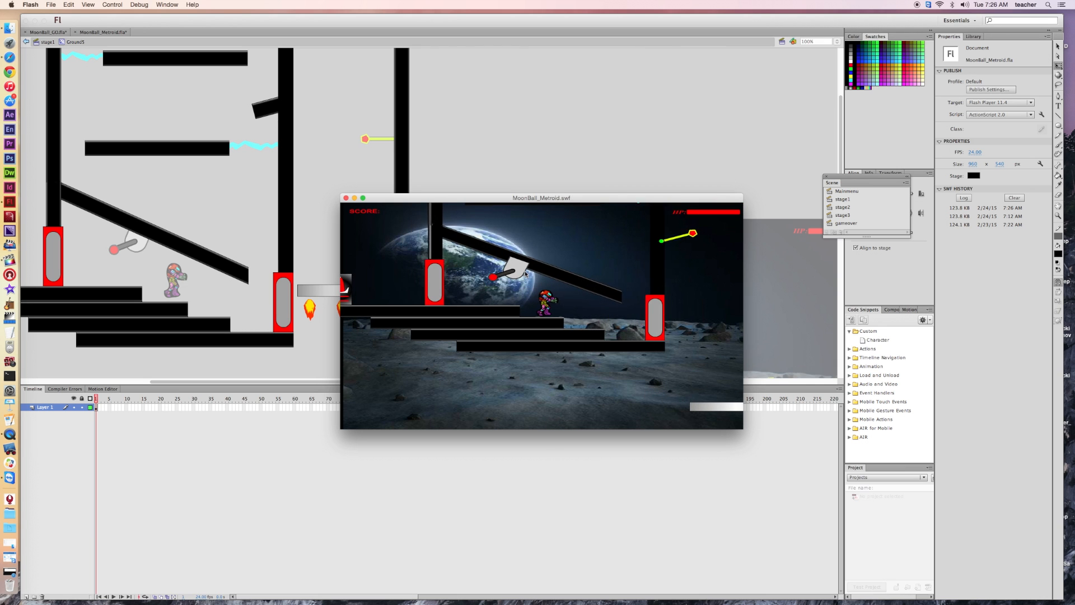